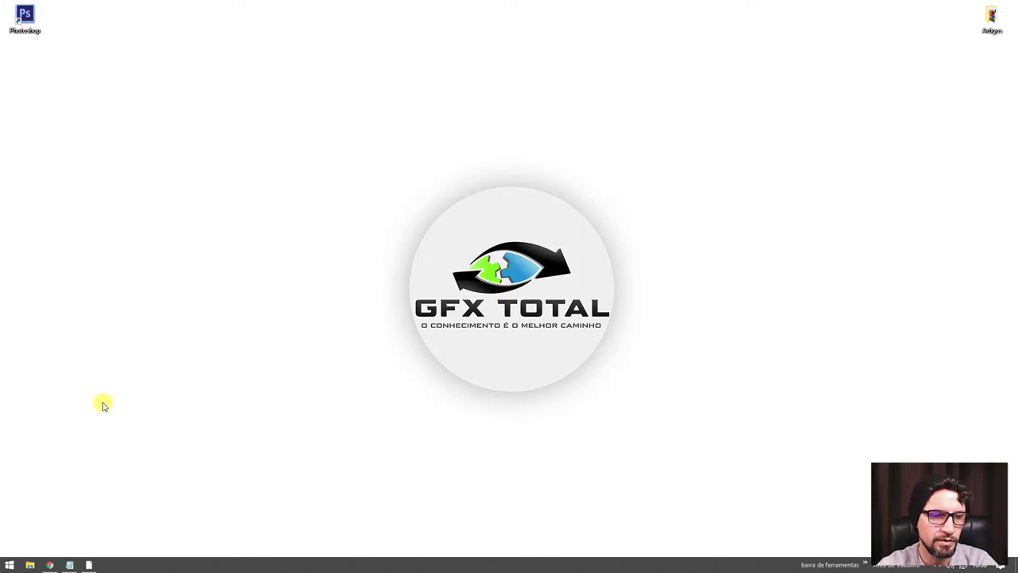
- Bring Chrome back, show Google Images results for 'sinuca', and open the pool-ball close-up preview
{"action": "left_click", "coordinate": [50, 564]}
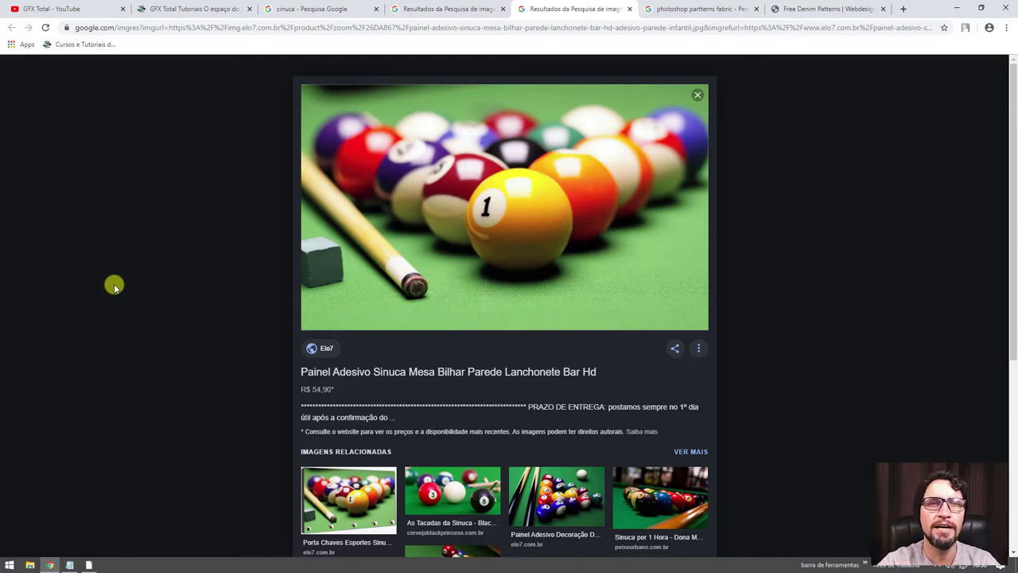
{"action": "left_click", "coordinate": [326, 9]}
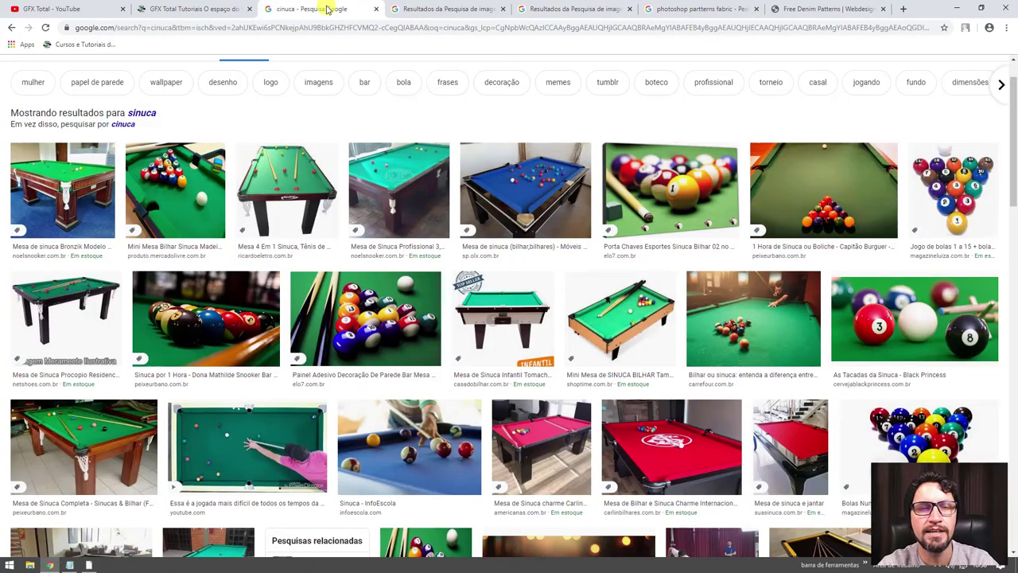
{"action": "scroll", "coordinate": [79, 87], "scroll_direction": "up", "scroll_amount": 1}
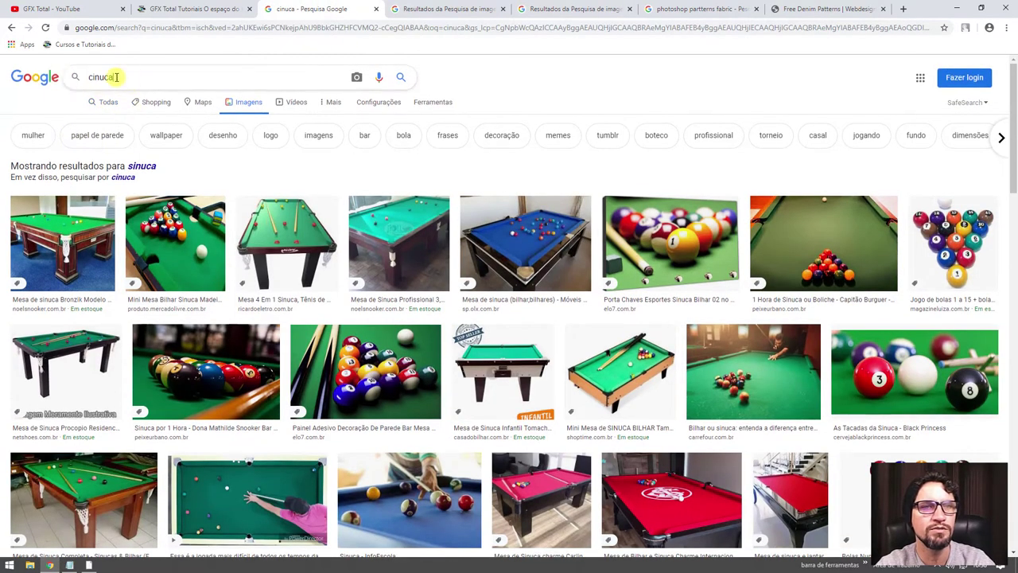
{"action": "left_click", "coordinate": [142, 166]}
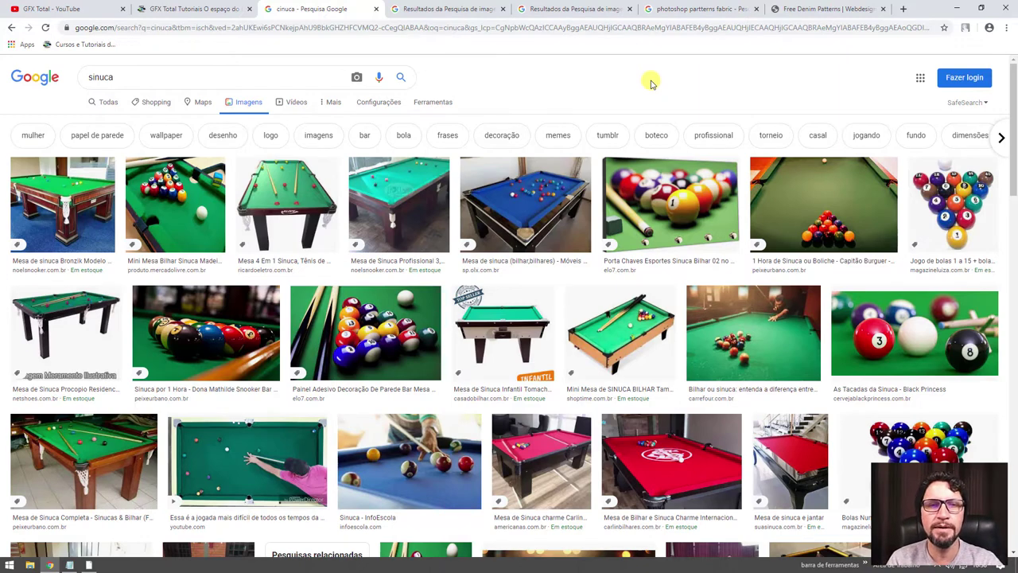
{"action": "left_click", "coordinate": [557, 8]}
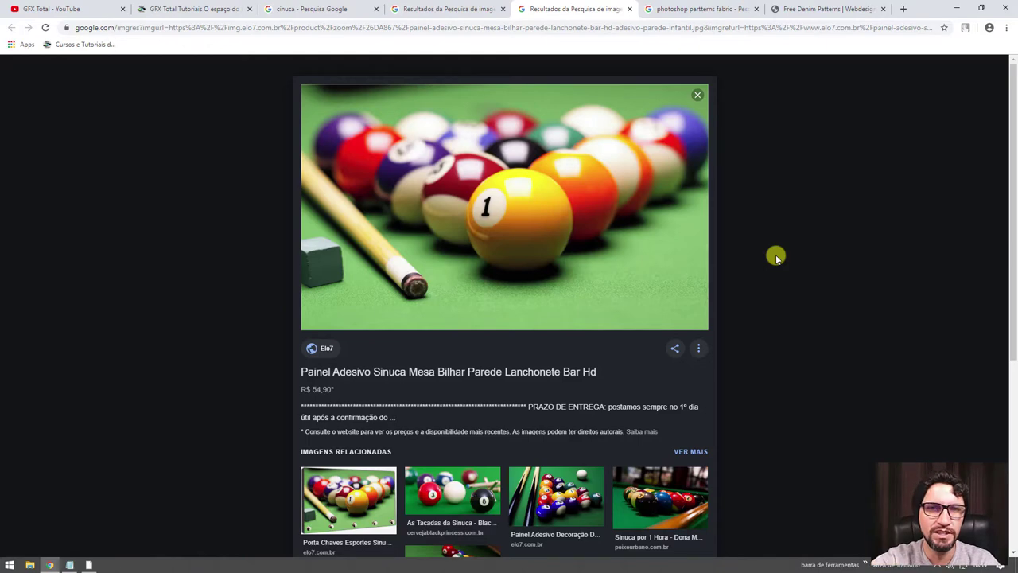
- Show the image result of racked numbered pool balls beside two cues
{"action": "left_click", "coordinate": [452, 9]}
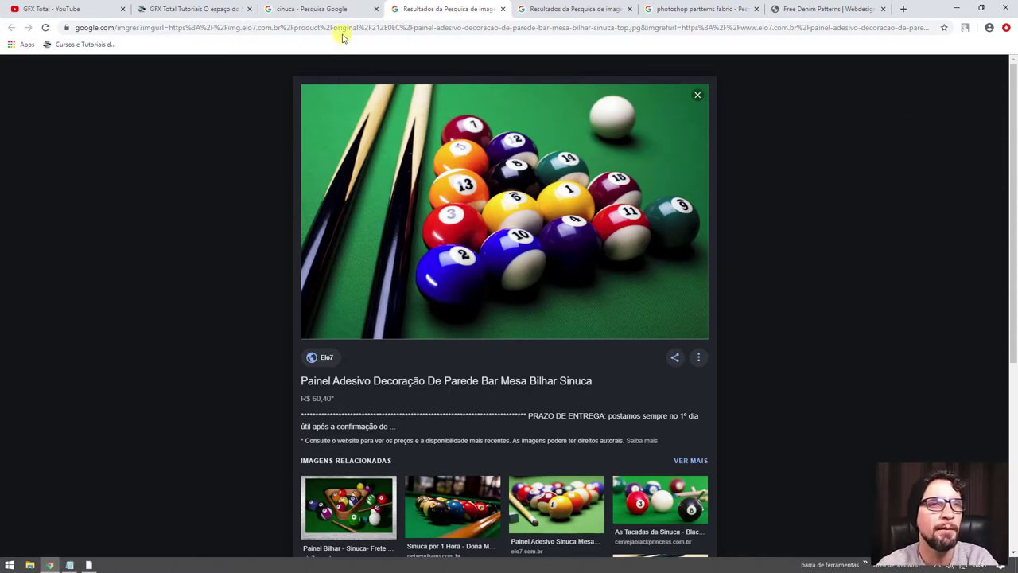
- Browse the GFX Total YouTube channel's community page, then minimize Chrome to the desktop
{"action": "left_click", "coordinate": [80, 12]}
{"action": "scroll", "coordinate": [166, 302], "scroll_direction": "down", "scroll_amount": 1}
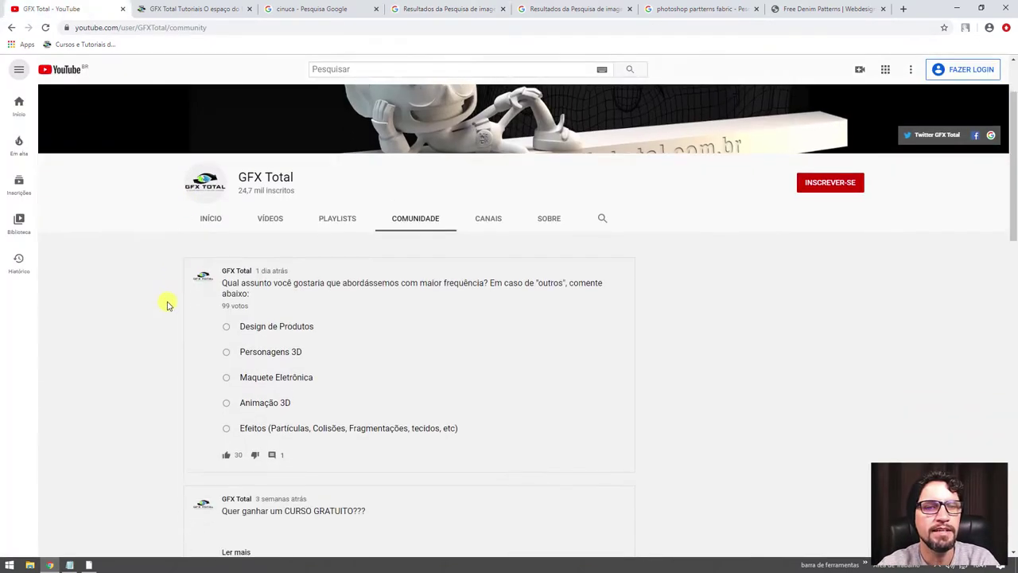
{"action": "scroll", "coordinate": [119, 331], "scroll_direction": "down", "scroll_amount": 1}
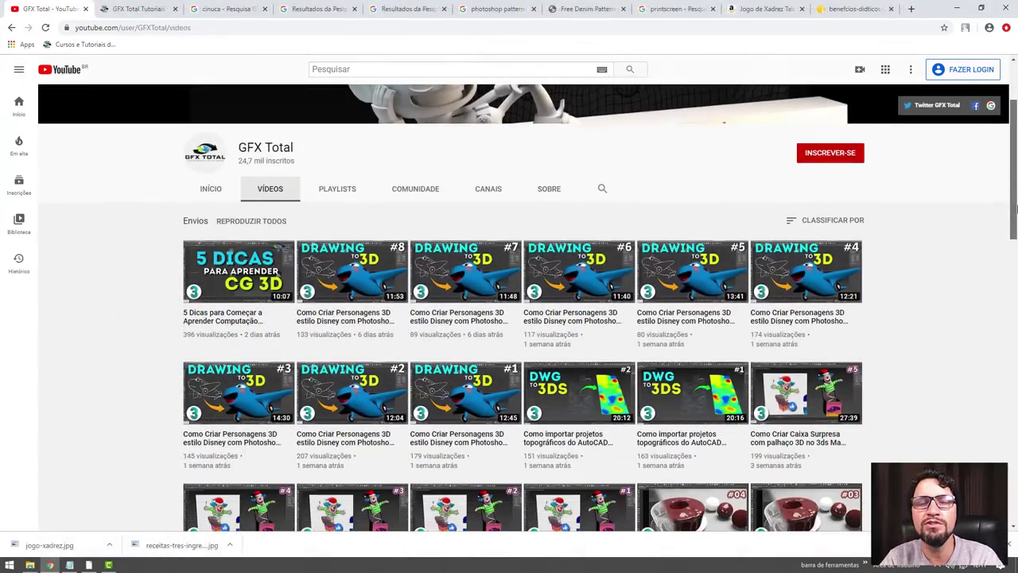
{"action": "scroll", "coordinate": [1015, 208], "scroll_direction": "down", "scroll_amount": 2}
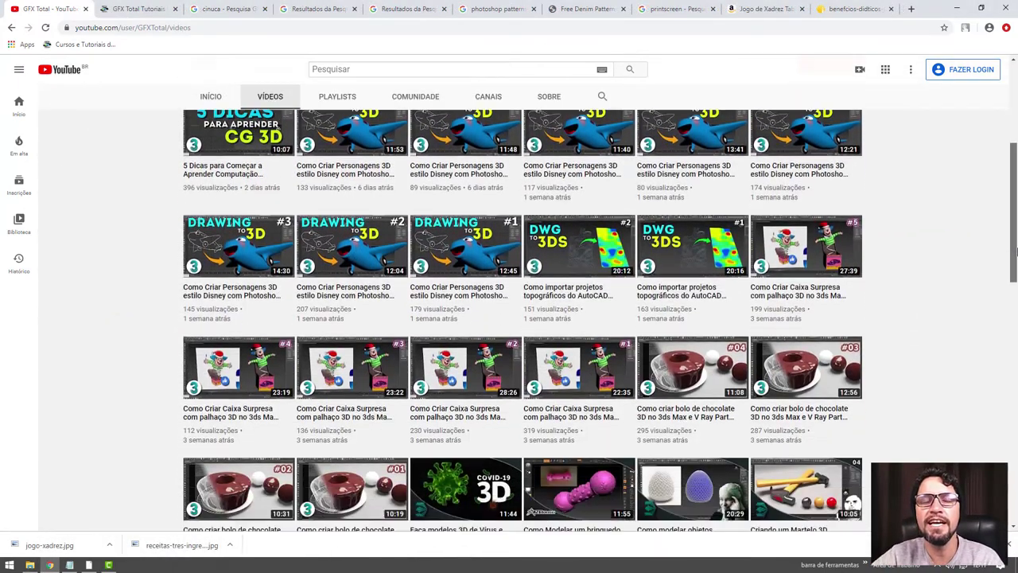
{"action": "scroll", "coordinate": [1016, 209], "scroll_direction": "down", "scroll_amount": 3}
{"action": "scroll", "coordinate": [1016, 209], "scroll_direction": "down", "scroll_amount": 4}
{"action": "scroll", "coordinate": [1016, 209], "scroll_direction": "down", "scroll_amount": 3}
{"action": "left_click_drag", "start_coordinate": [1013, 346], "coordinate": [1013, 523]}
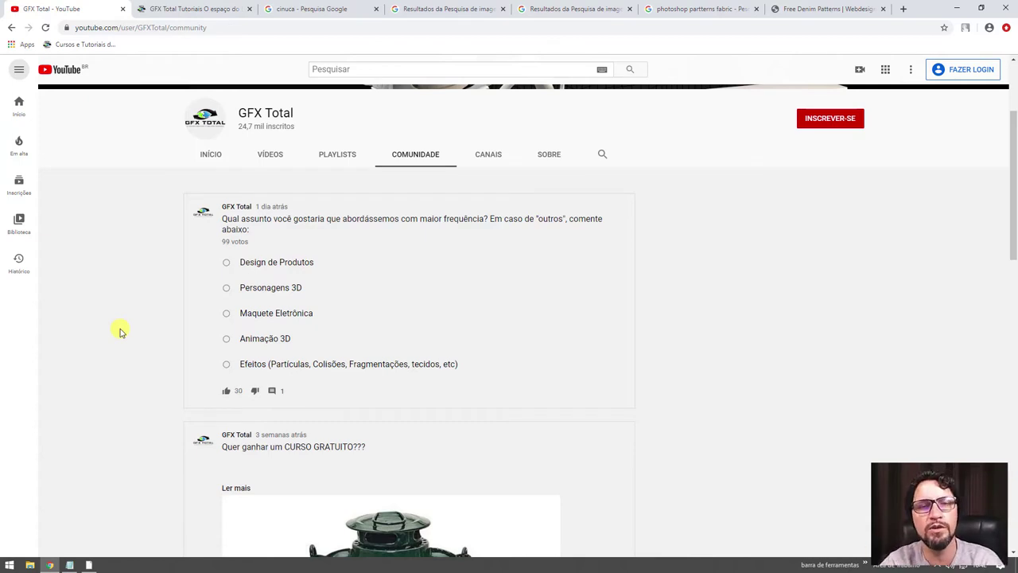
{"action": "key", "text": "super+d"}
- Take a Print Screen capture of the racked pool-ball image page and return to Photoshop
{"action": "left_click", "coordinate": [89, 565]}
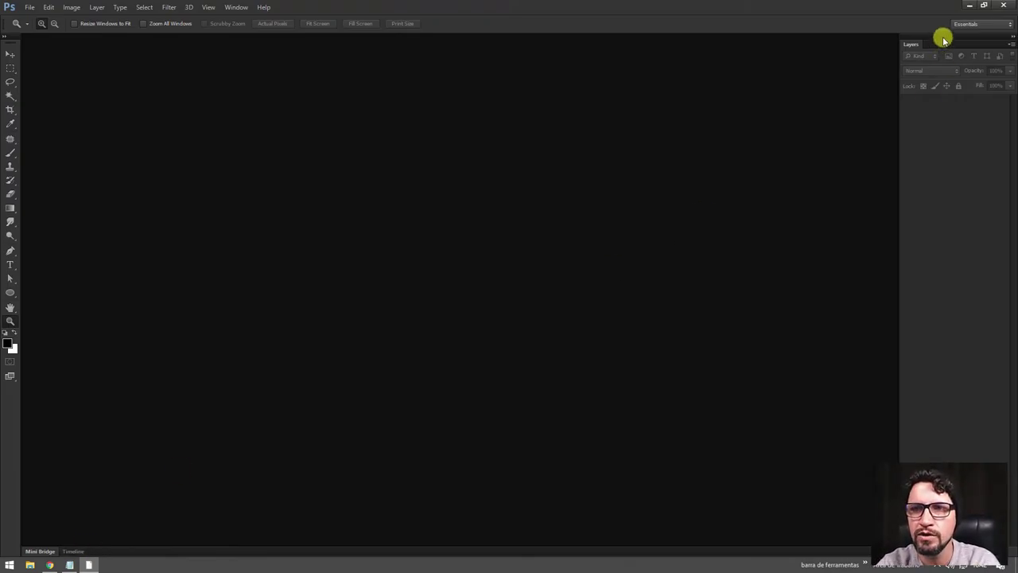
{"action": "mouse_move", "coordinate": [939, 41]}
{"action": "left_mouse_down"}
{"action": "mouse_move", "coordinate": [673, 74]}
{"action": "mouse_move", "coordinate": [1011, 83]}
{"action": "left_mouse_up"}
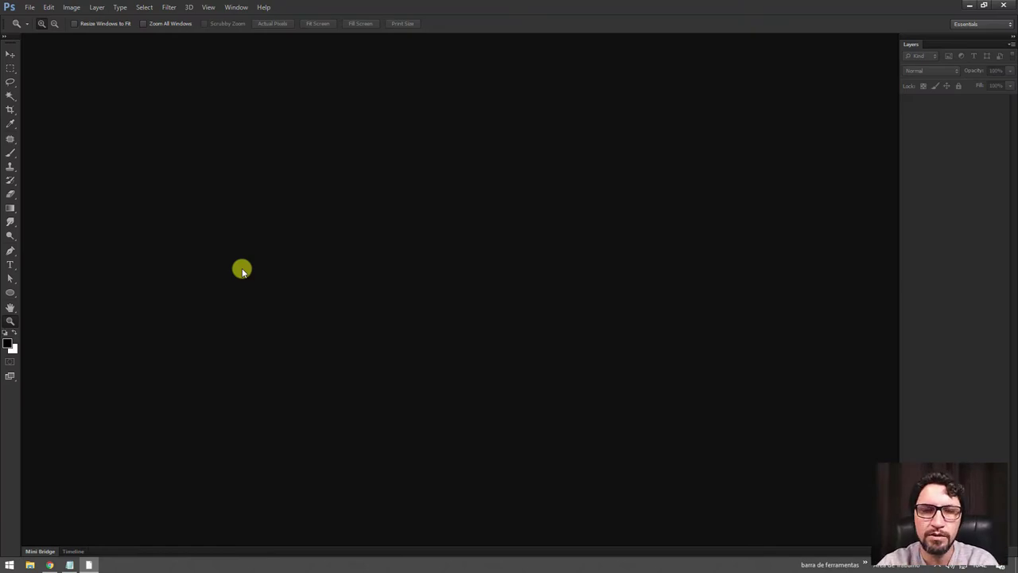
{"action": "left_click", "coordinate": [49, 566]}
{"action": "left_click", "coordinate": [433, 8]}
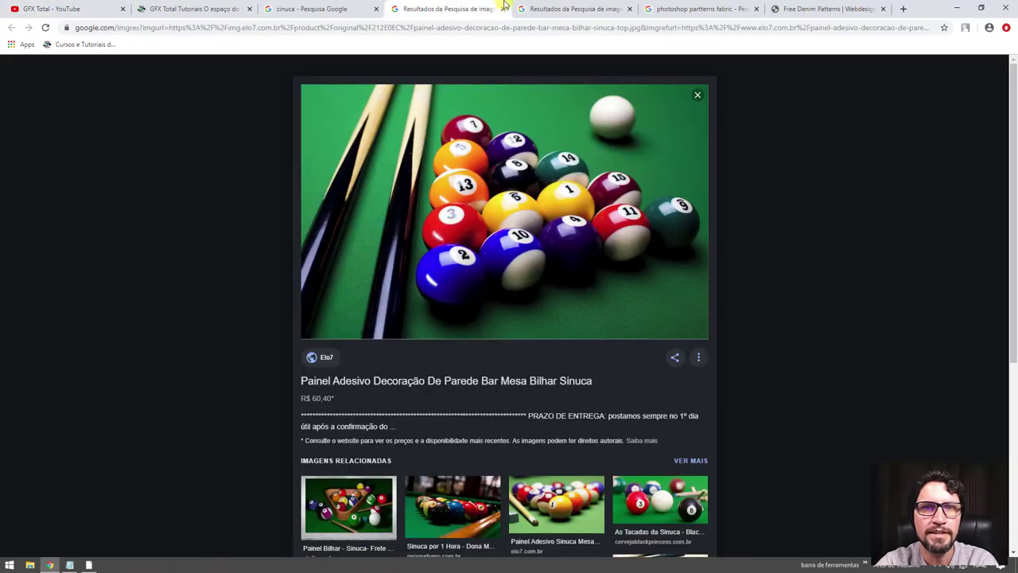
{"action": "key", "text": "Print"}
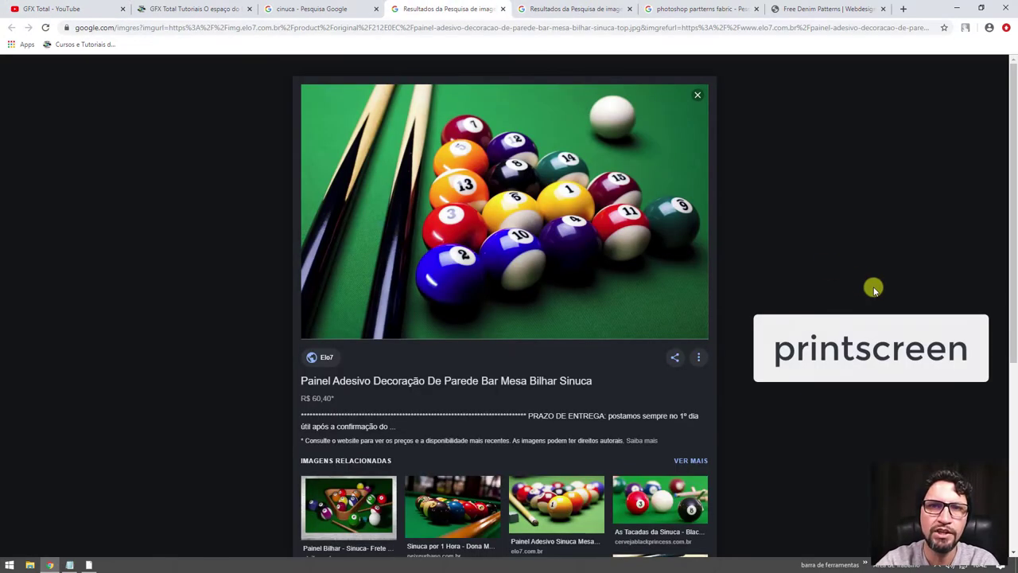
{"action": "left_click", "coordinate": [88, 564]}
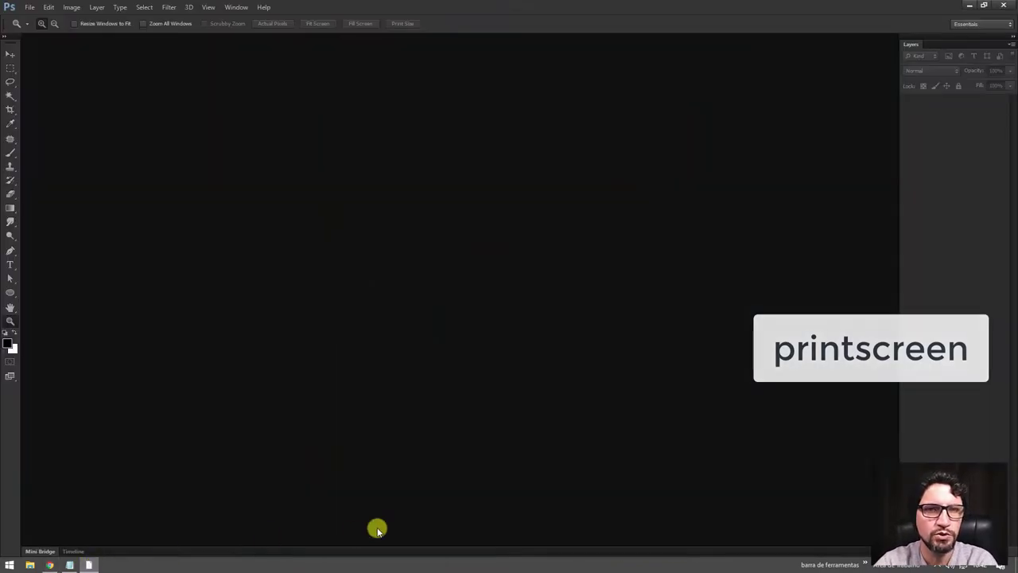
- Create a 1920×1080 Clipboard-preset document and paste the screenshot in as Layer 1
{"action": "key", "text": "ctrl+n"}
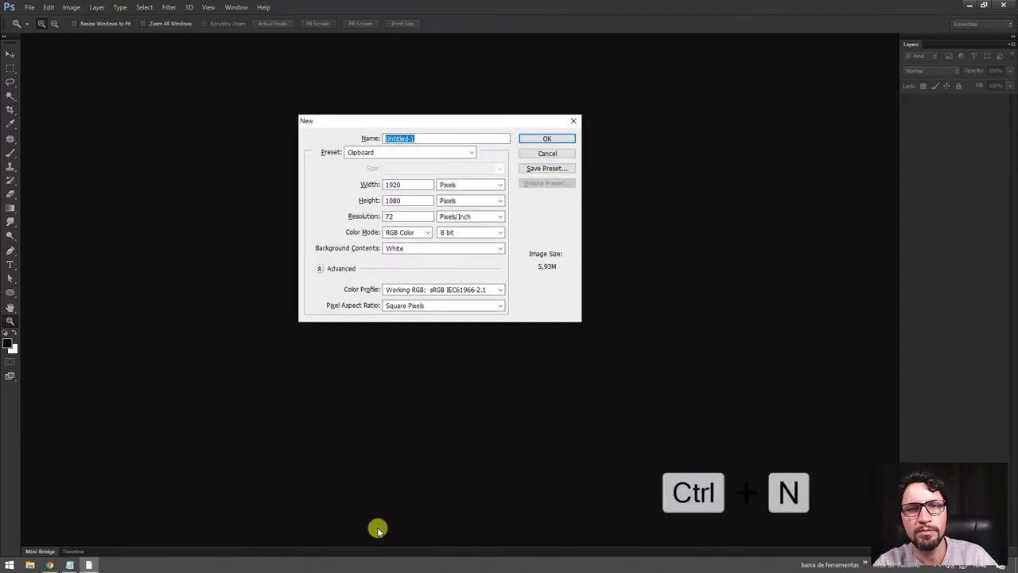
{"action": "key", "text": "Return"}
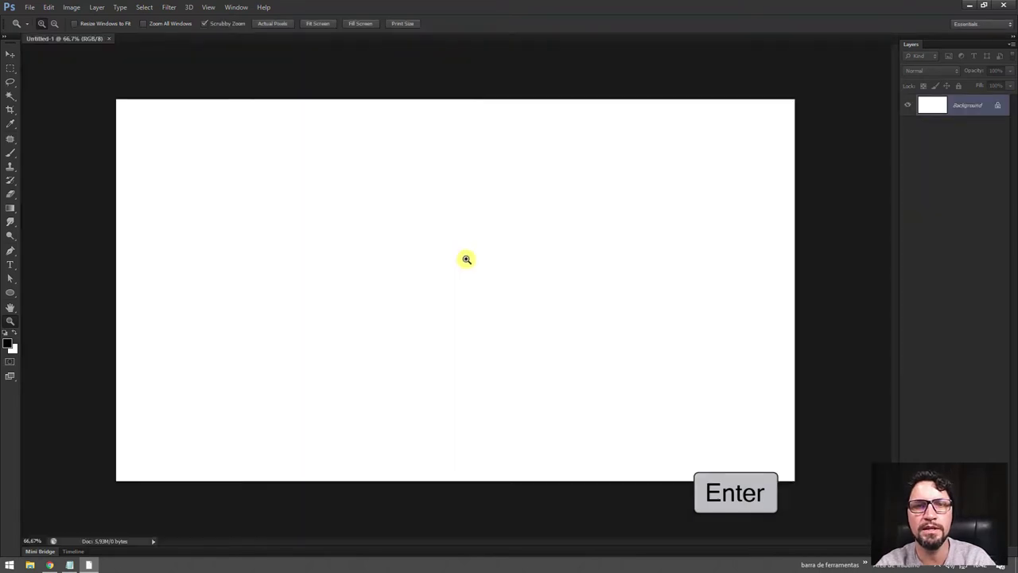
{"action": "key", "text": "ctrl+v"}
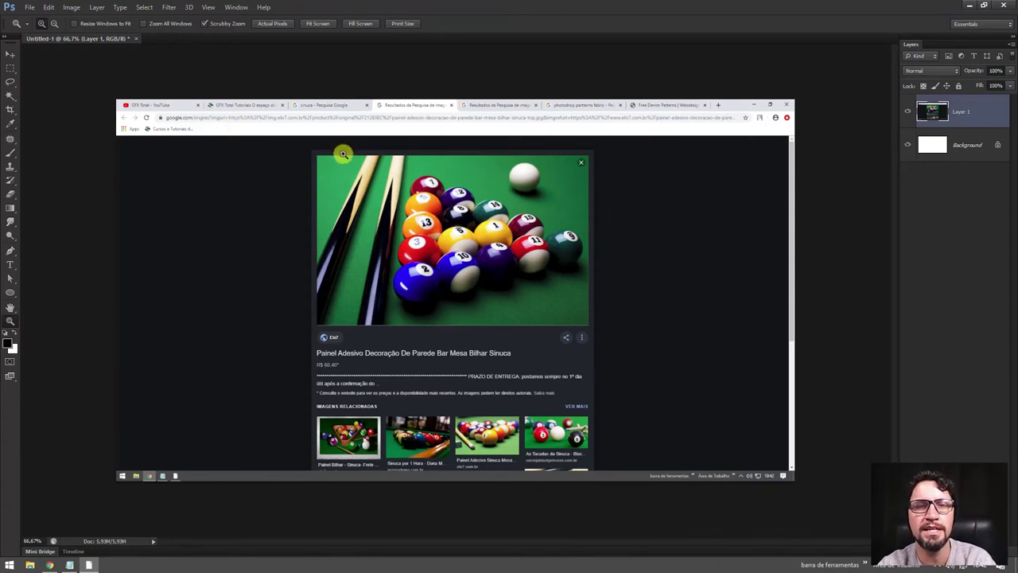
- Mask Layer 1 down to the pool-ball photo, nudge it left and down, and add empty Layer 2
{"action": "left_click", "coordinate": [9, 68]}
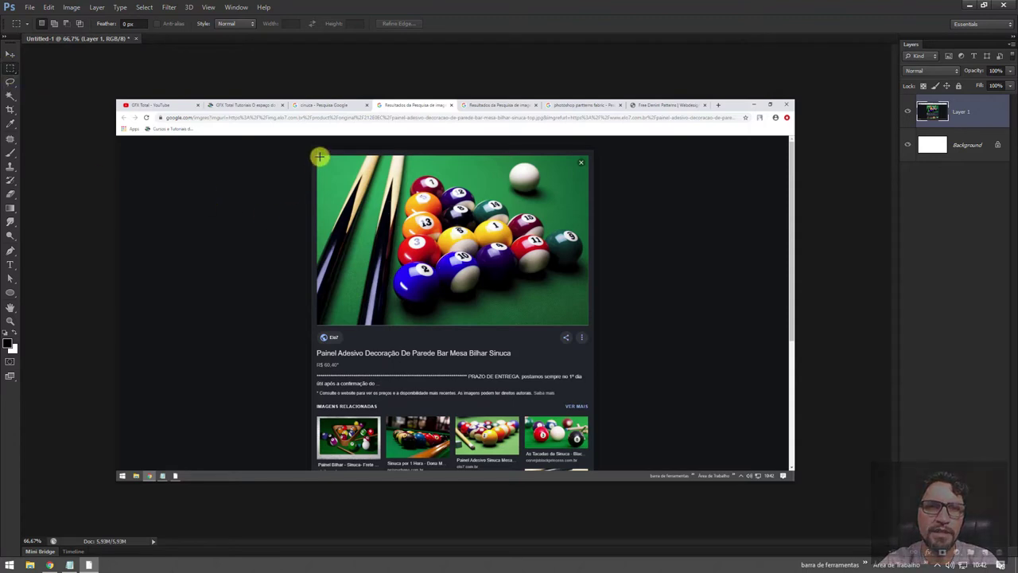
{"action": "left_click_drag", "start_coordinate": [318, 155], "coordinate": [588, 324]}
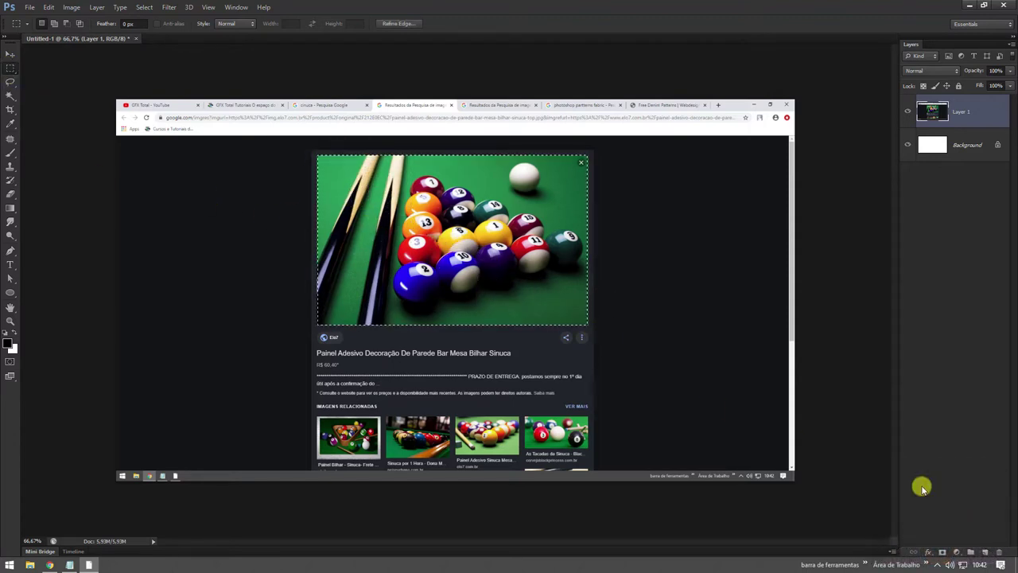
{"action": "left_click", "coordinate": [942, 551]}
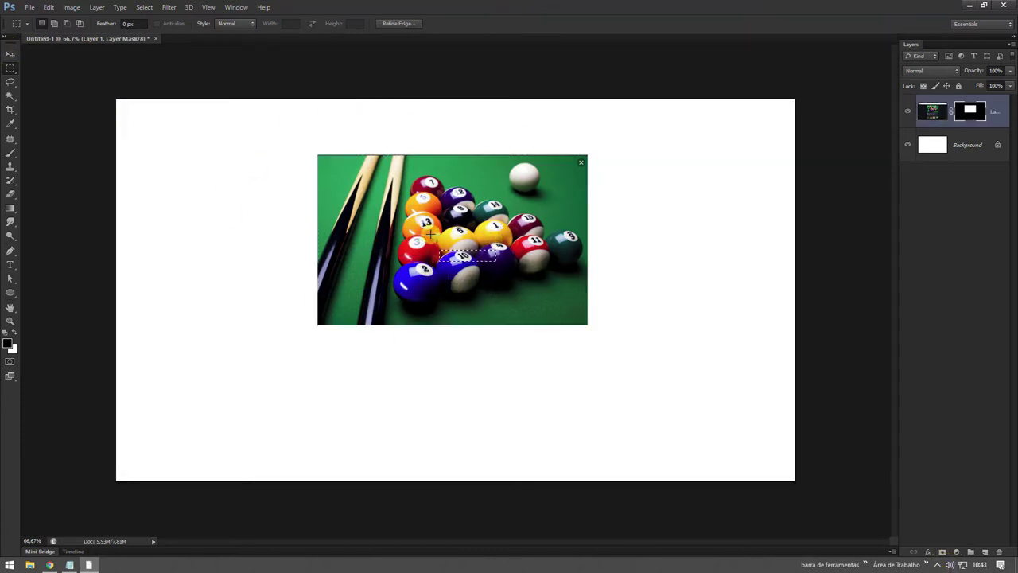
{"action": "left_click", "coordinate": [9, 53]}
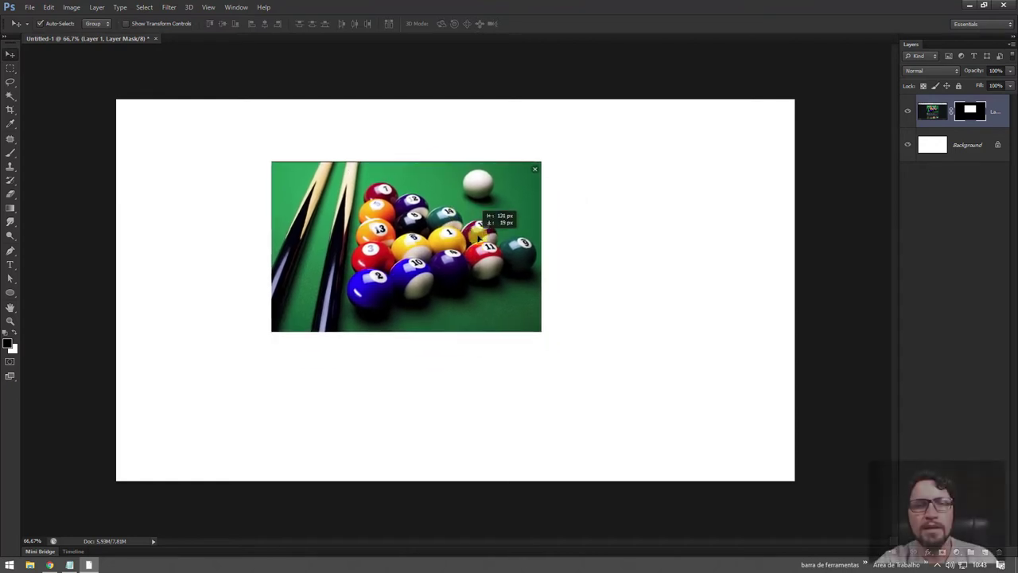
{"action": "left_click_drag", "start_coordinate": [521, 233], "coordinate": [494, 248]}
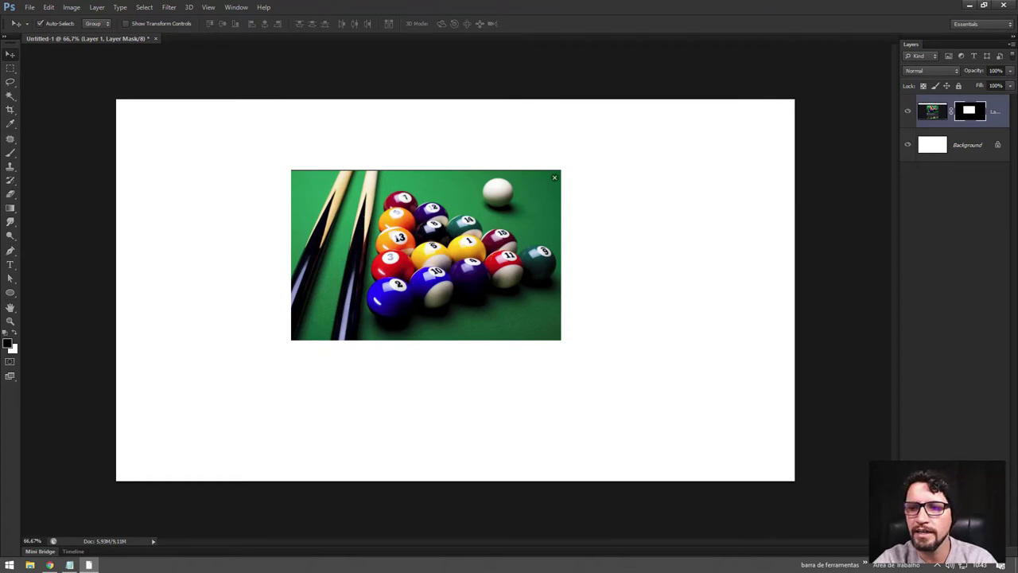
{"action": "left_click", "coordinate": [986, 531]}
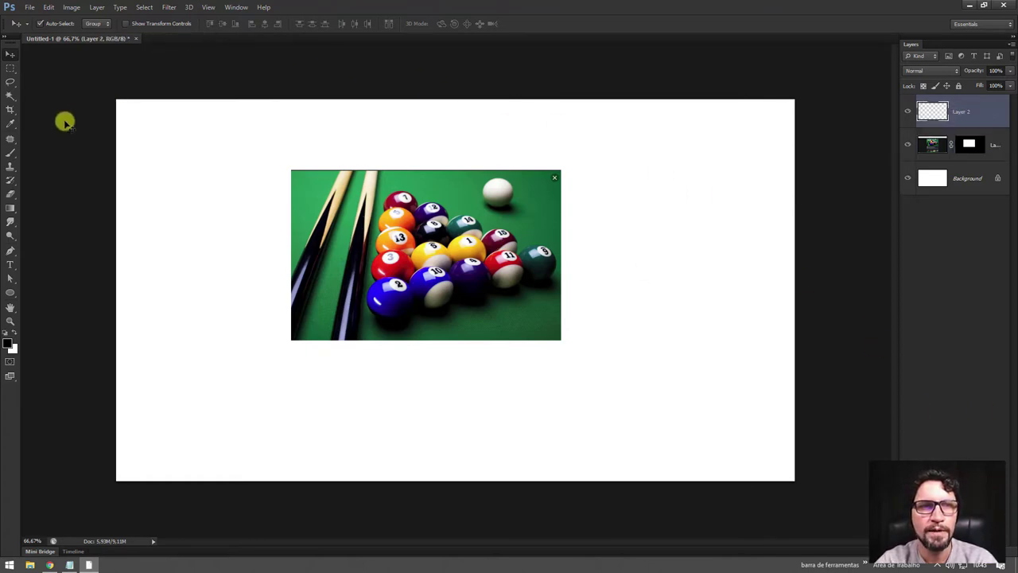
- Paint sampled ball-colour swatches down the left: dark red, orange, dark purple, yellow, red
{"action": "left_click", "coordinate": [12, 152]}
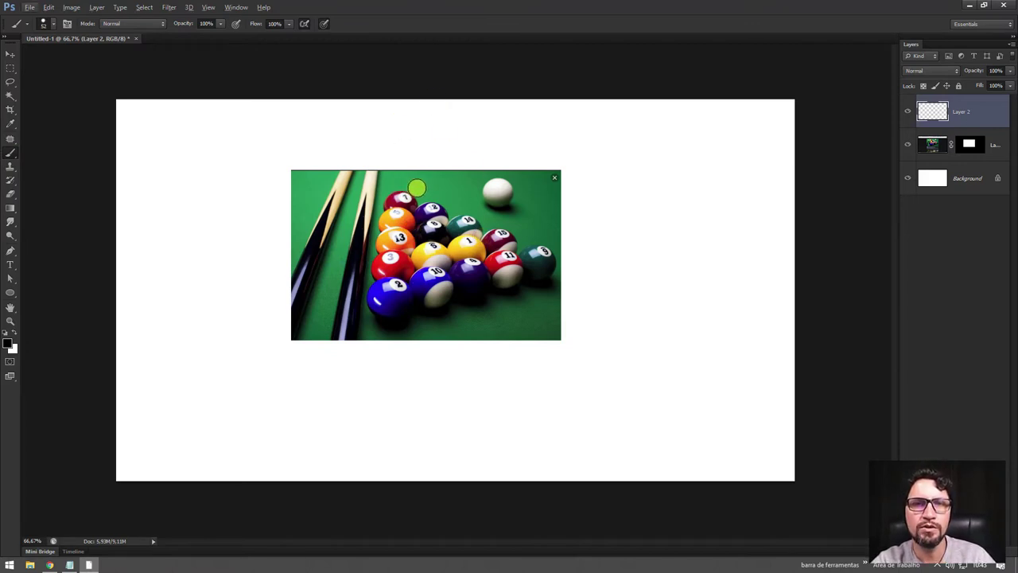
{"action": "key", "text": "alt"}
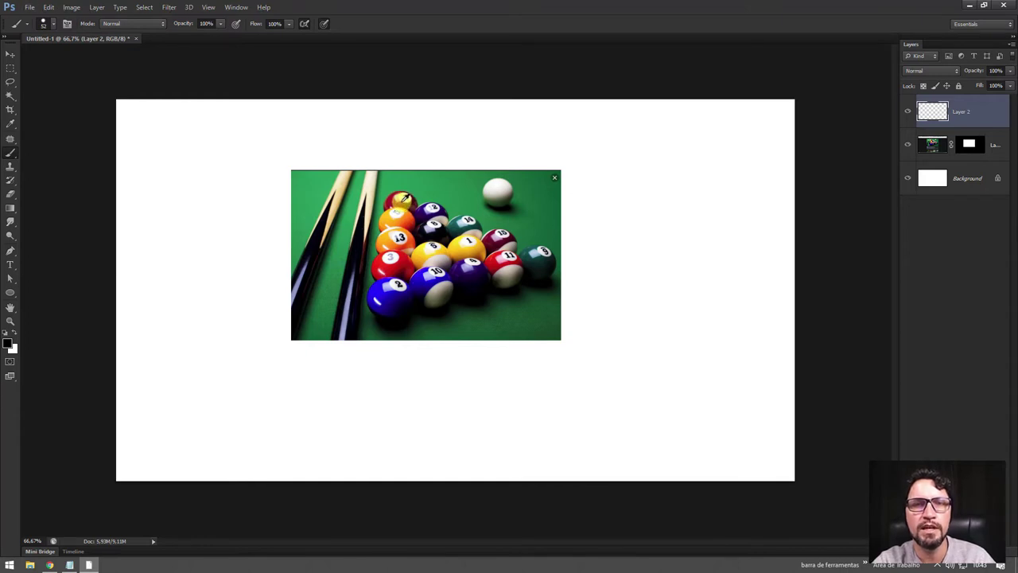
{"action": "left_click", "coordinate": [402, 202], "text": "alt"}
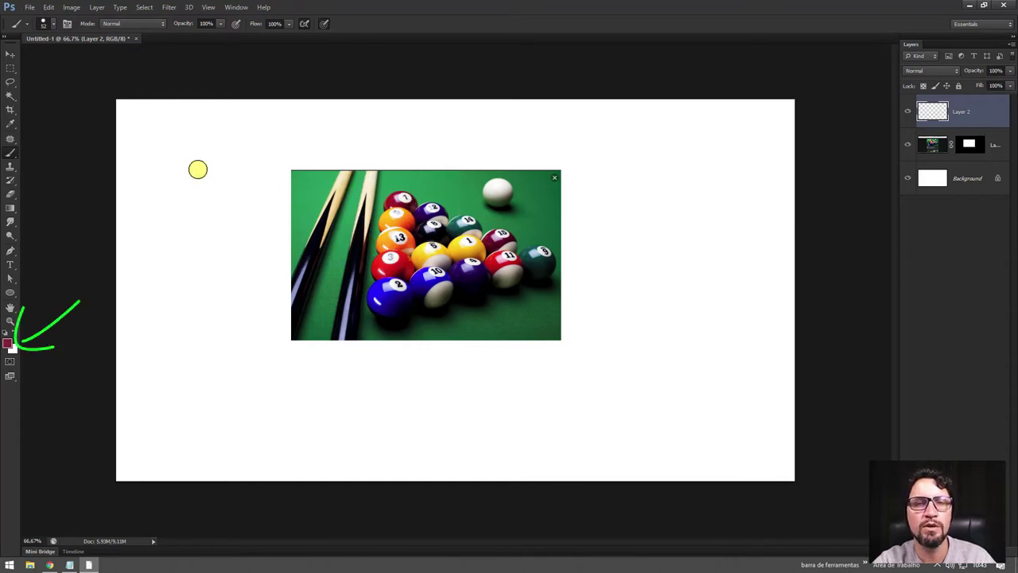
{"action": "left_click", "coordinate": [165, 141]}
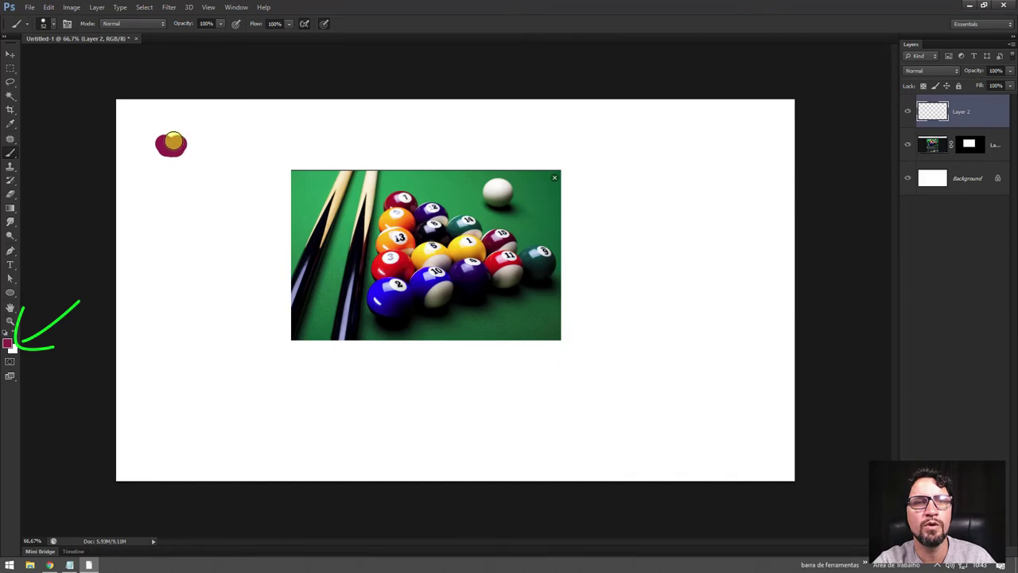
{"action": "key", "text": "ctrl+z"}
{"action": "left_click", "coordinate": [167, 136]}
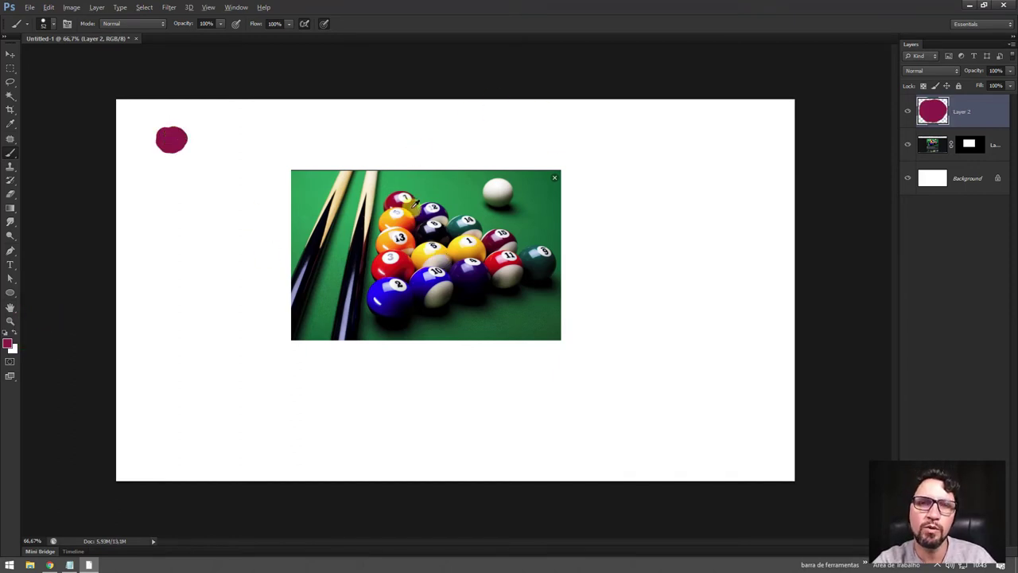
{"action": "left_click", "coordinate": [407, 213], "text": "alt"}
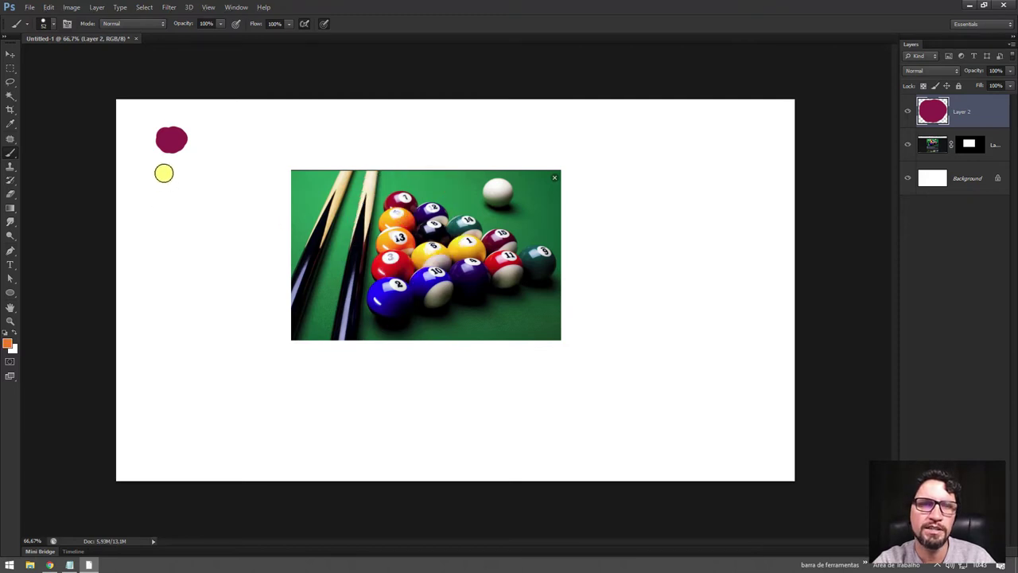
{"action": "left_click", "coordinate": [167, 176]}
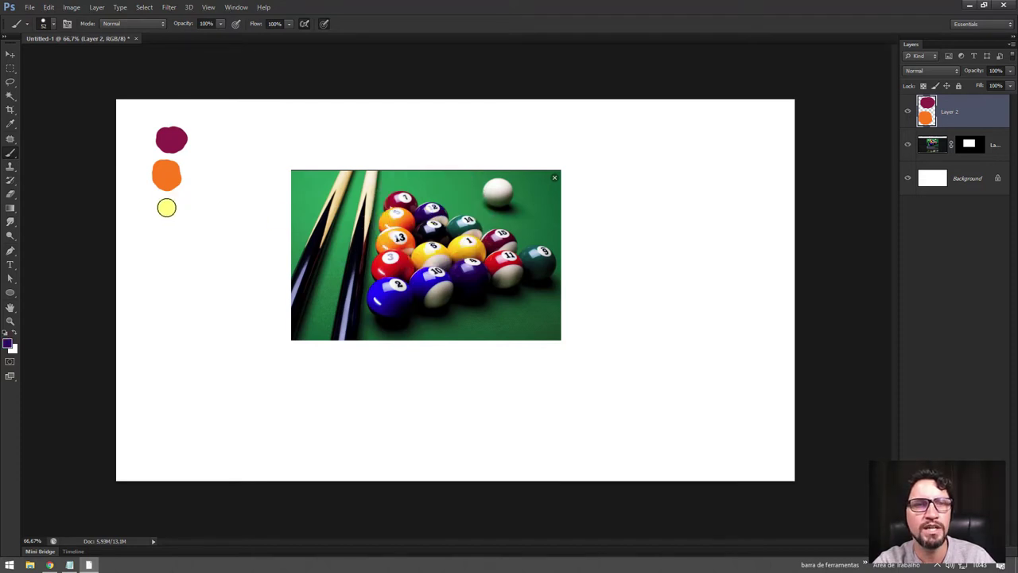
{"action": "left_click_drag", "start_coordinate": [165, 208], "coordinate": [169, 215]}
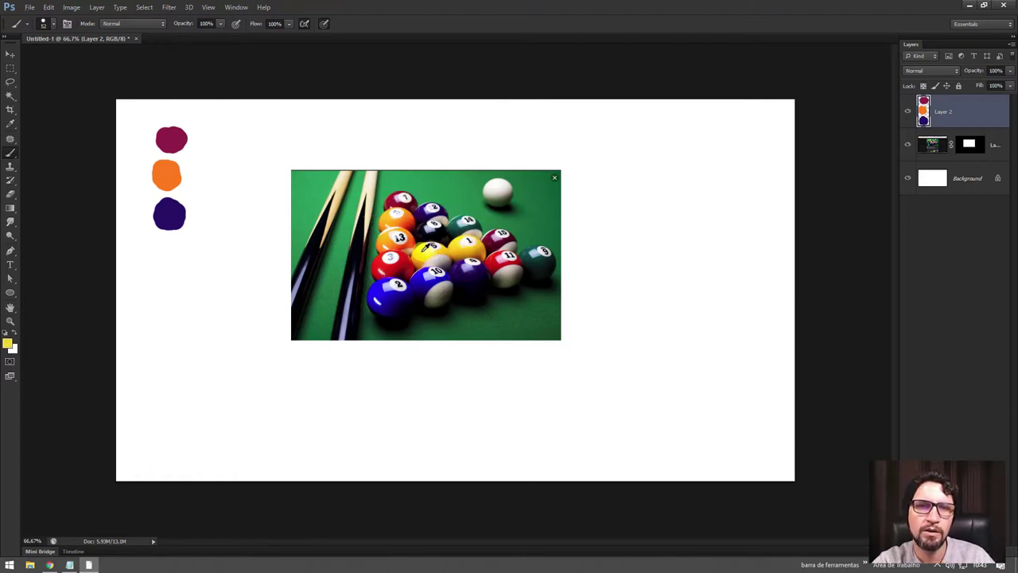
{"action": "left_click_drag", "start_coordinate": [164, 250], "coordinate": [166, 289]}
{"action": "left_click", "coordinate": [398, 257], "text": "alt"}
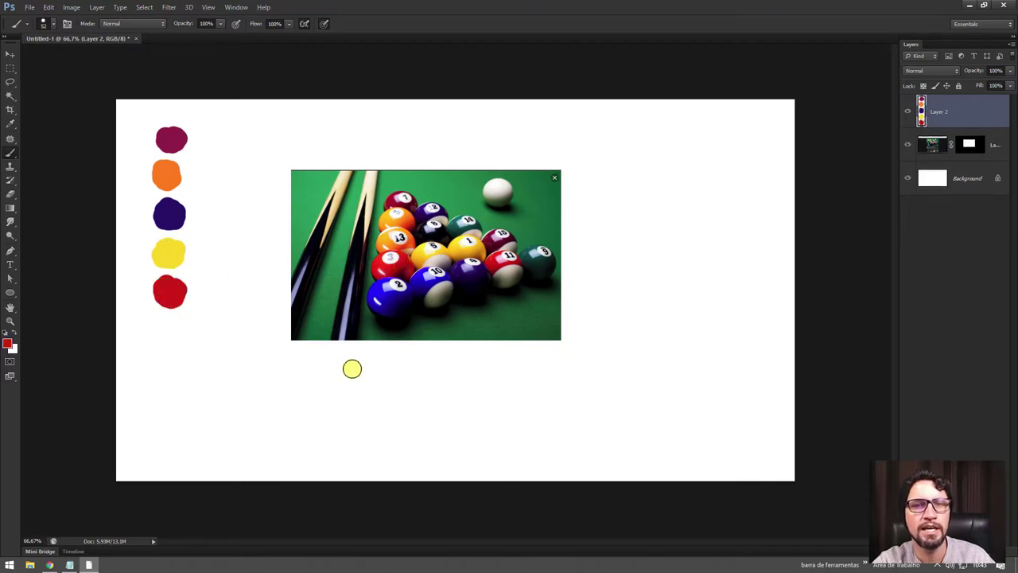
- Extend the swatch column with blue, dark teal and black, ending in a felt-green stroke
{"action": "left_click", "coordinate": [389, 295], "text": "alt"}
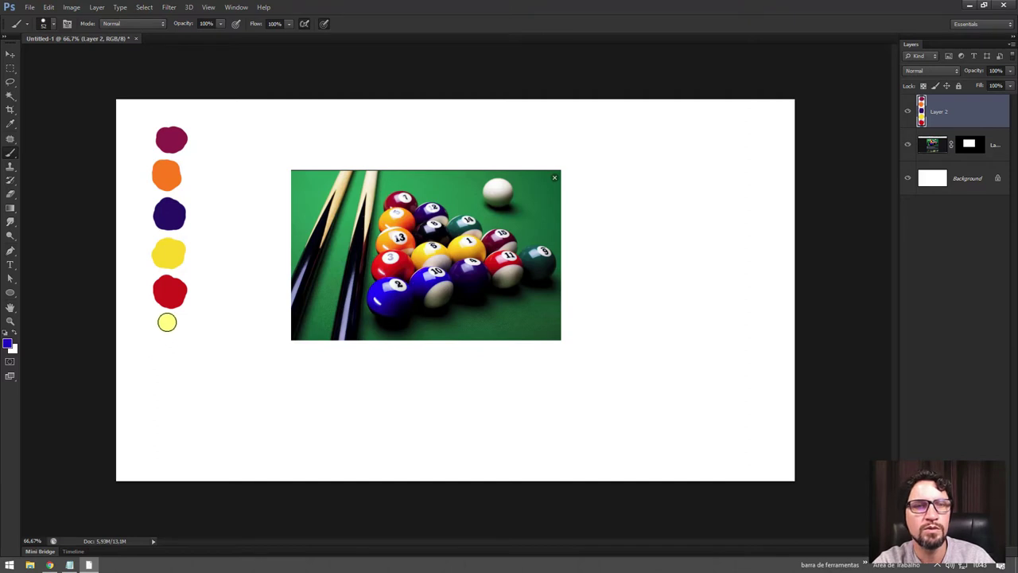
{"action": "left_click_drag", "start_coordinate": [167, 322], "coordinate": [188, 334]}
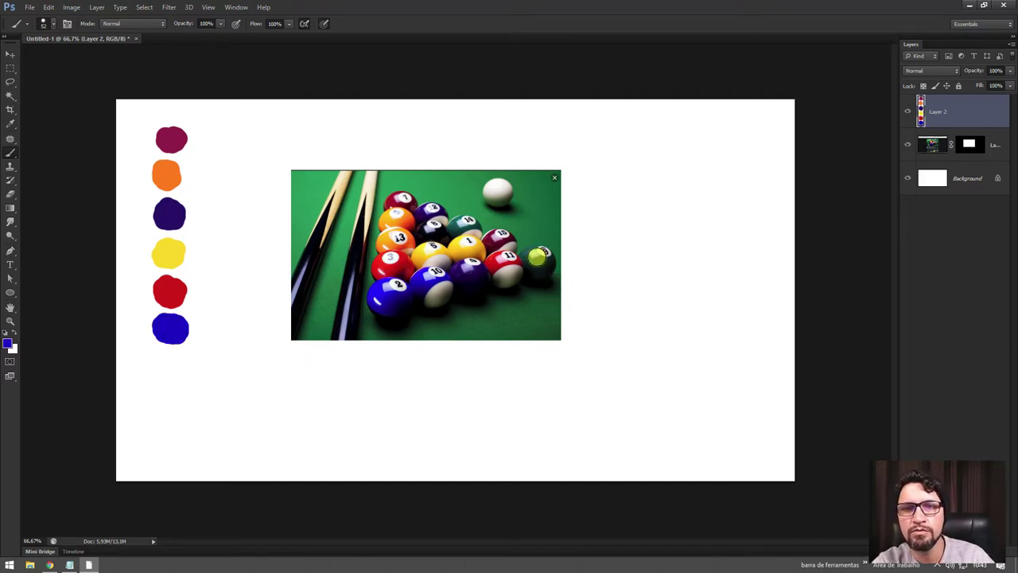
{"action": "left_click", "coordinate": [538, 256], "text": "alt"}
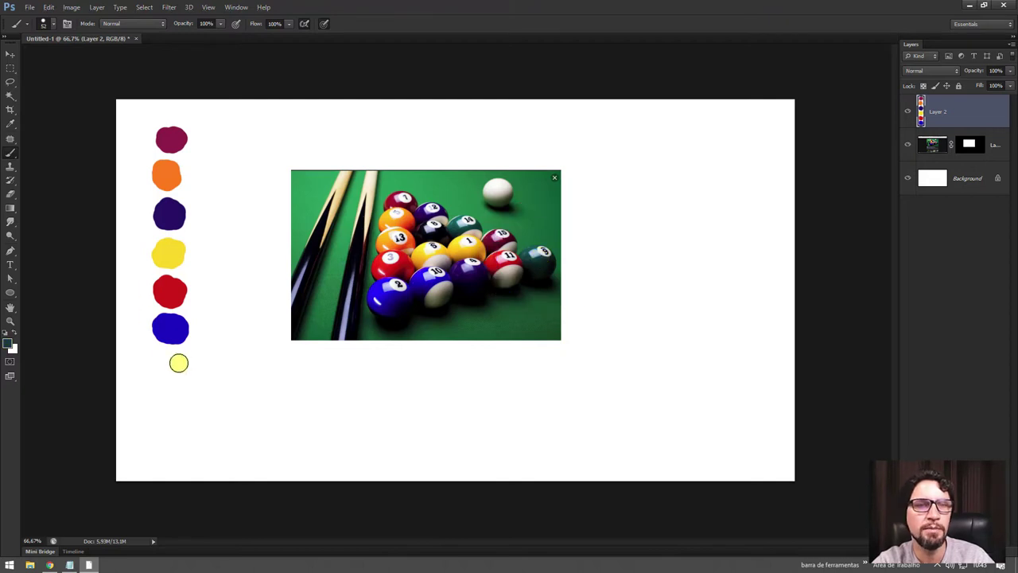
{"action": "mouse_move", "coordinate": [179, 363]}
{"action": "left_mouse_down"}
{"action": "mouse_move", "coordinate": [159, 375]}
{"action": "mouse_move", "coordinate": [175, 358]}
{"action": "mouse_move", "coordinate": [173, 369]}
{"action": "left_mouse_up"}
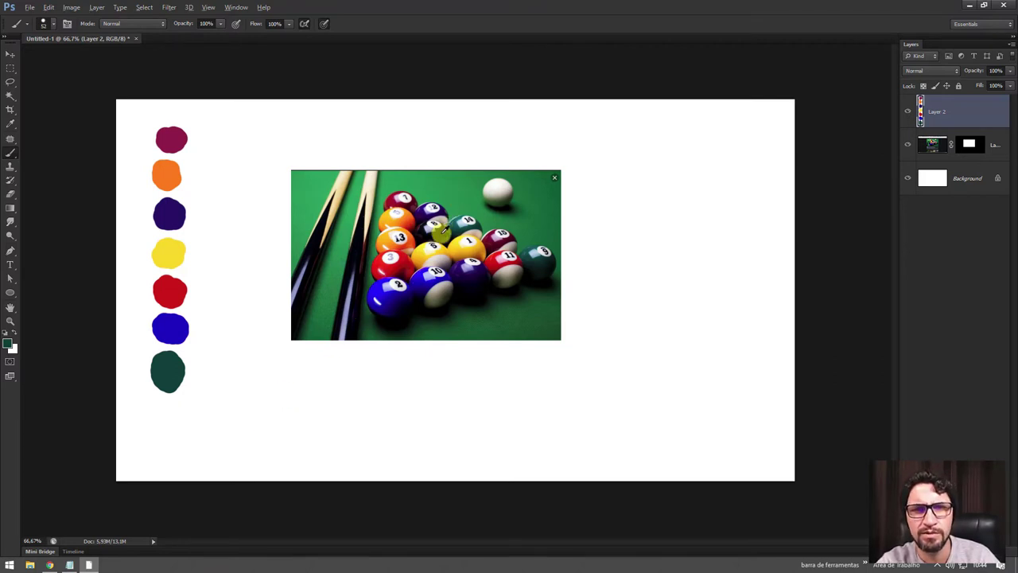
{"action": "key", "text": "d"}
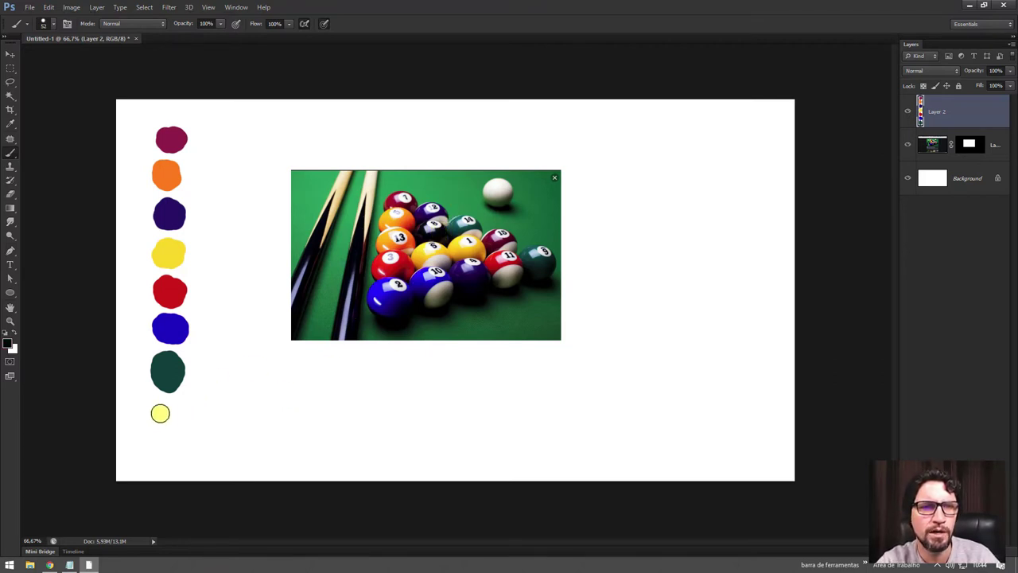
{"action": "left_click_drag", "start_coordinate": [159, 411], "coordinate": [171, 415]}
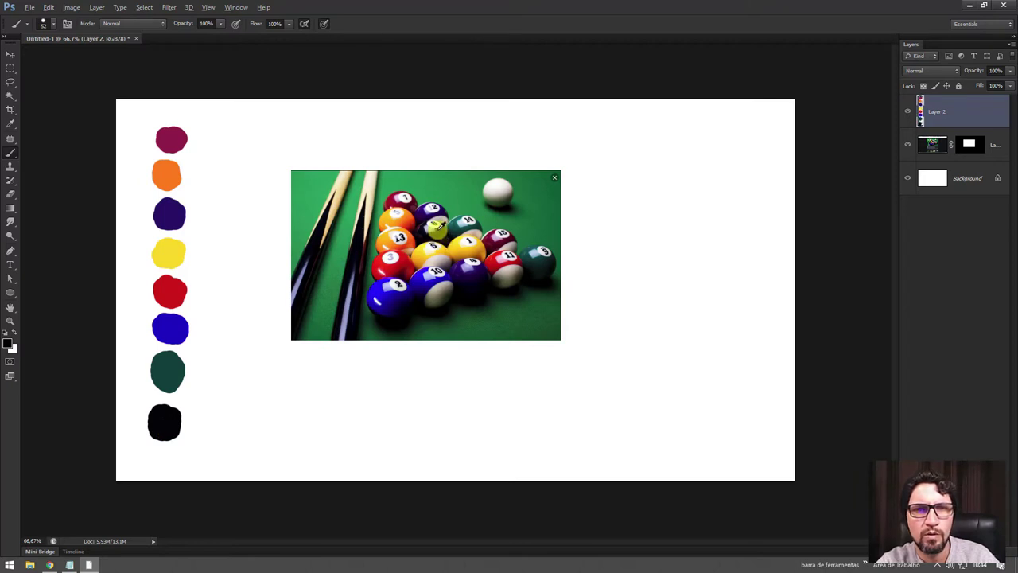
{"action": "left_click", "coordinate": [168, 418]}
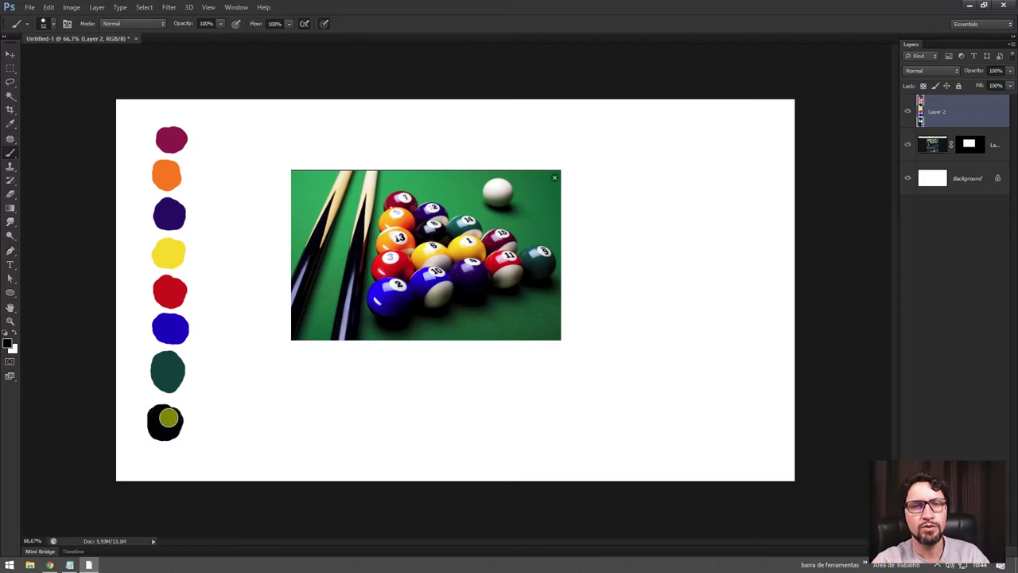
{"action": "left_click", "coordinate": [438, 187], "text": "alt"}
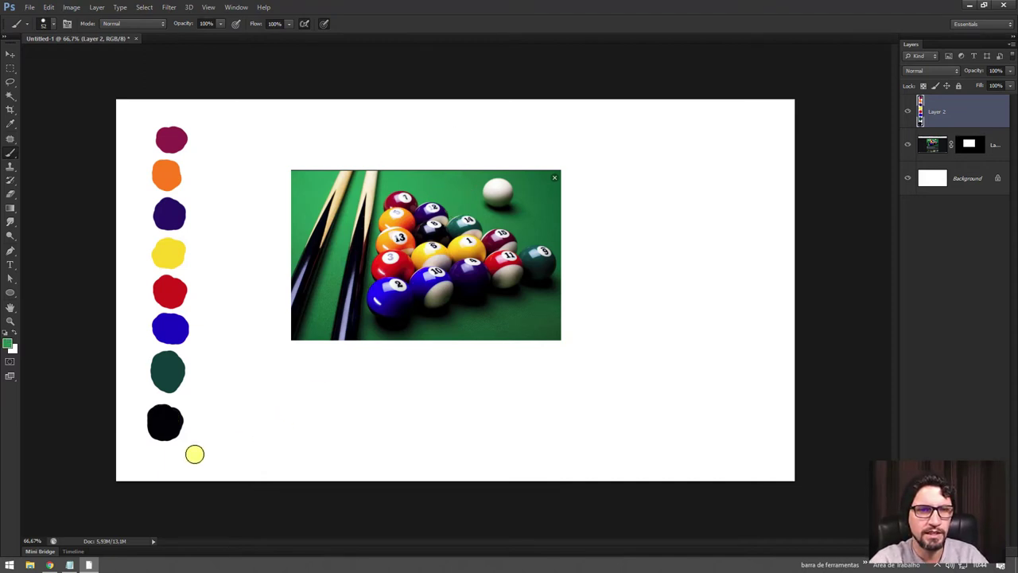
{"action": "left_click_drag", "start_coordinate": [145, 465], "coordinate": [193, 466]}
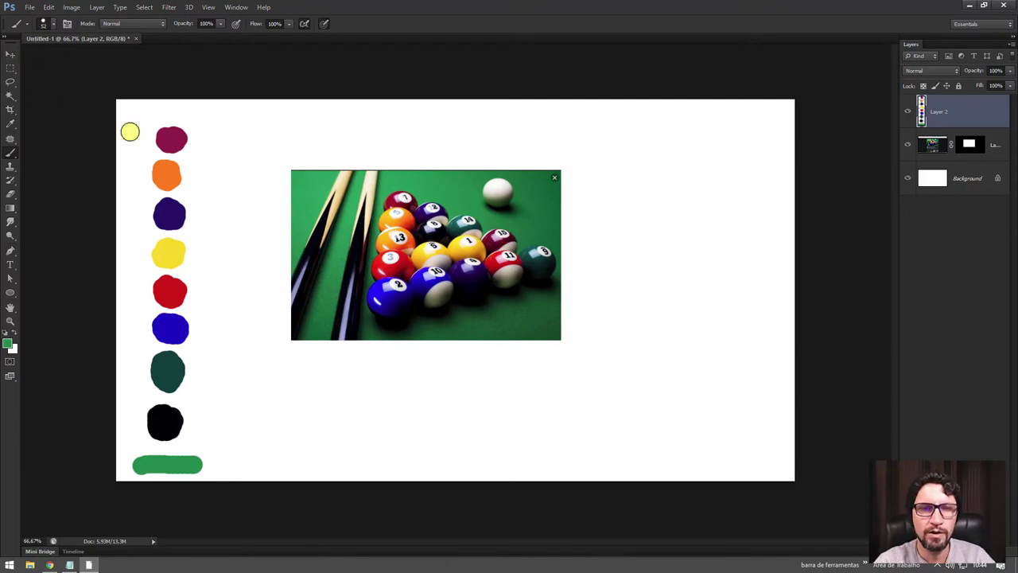
- Move the pool photo down-left and select the left half holding swatches and photo on Layer 2
{"action": "left_click", "coordinate": [11, 68]}
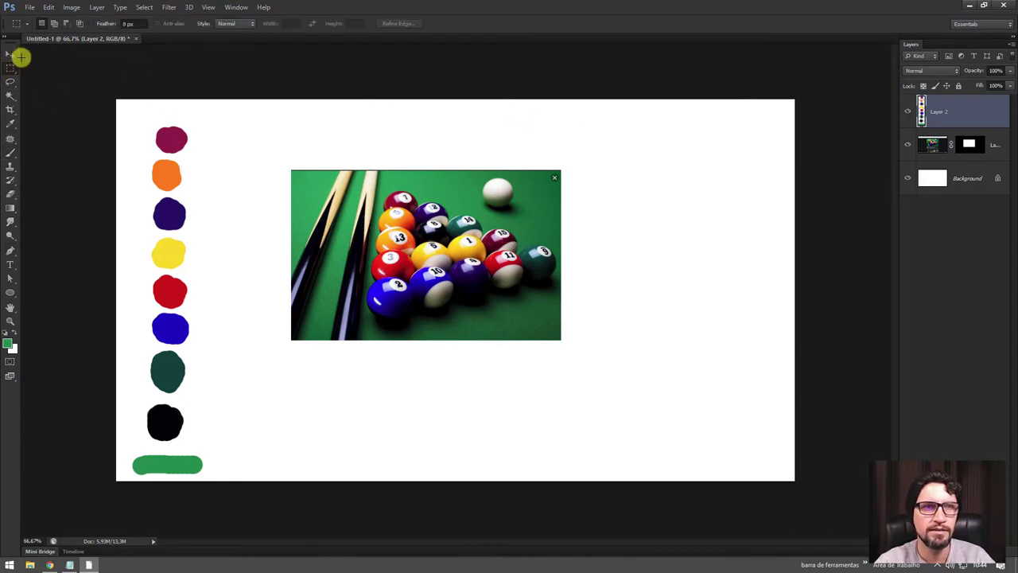
{"action": "left_click", "coordinate": [10, 53]}
{"action": "left_click_drag", "start_coordinate": [418, 249], "coordinate": [349, 376]}
{"action": "left_click", "coordinate": [27, 72]}
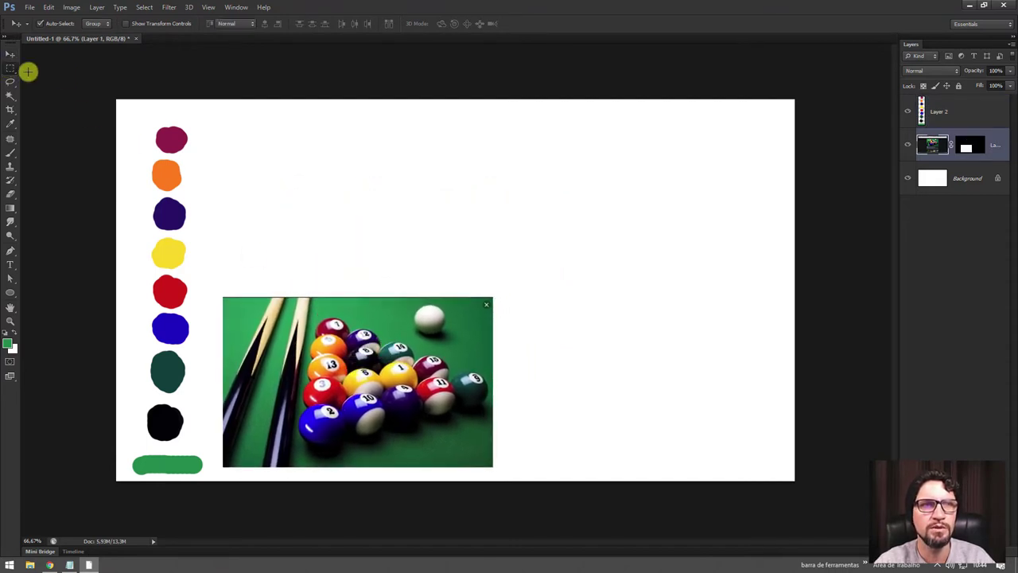
{"action": "left_click_drag", "start_coordinate": [115, 92], "coordinate": [520, 493]}
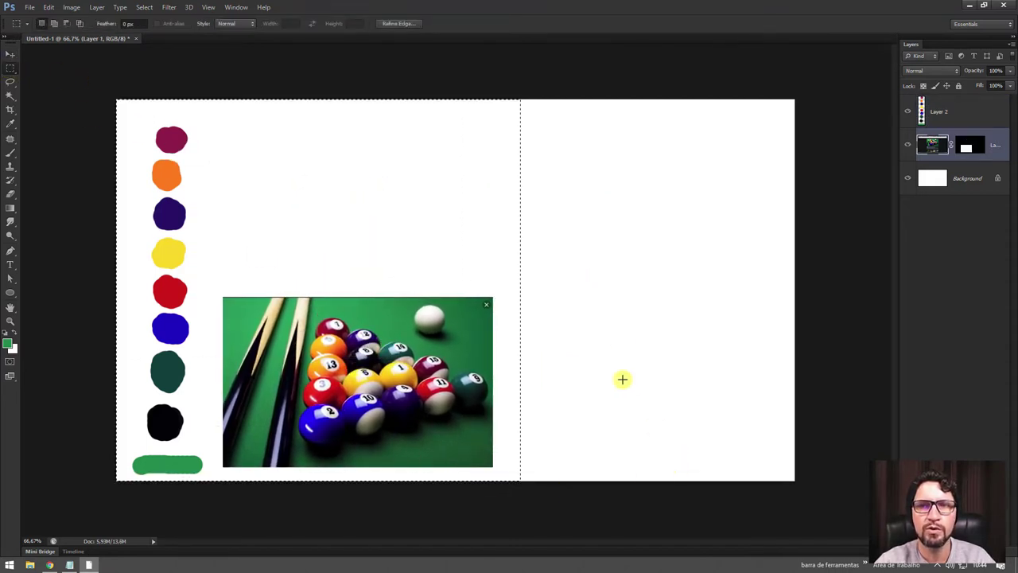
{"action": "left_click", "coordinate": [970, 111]}
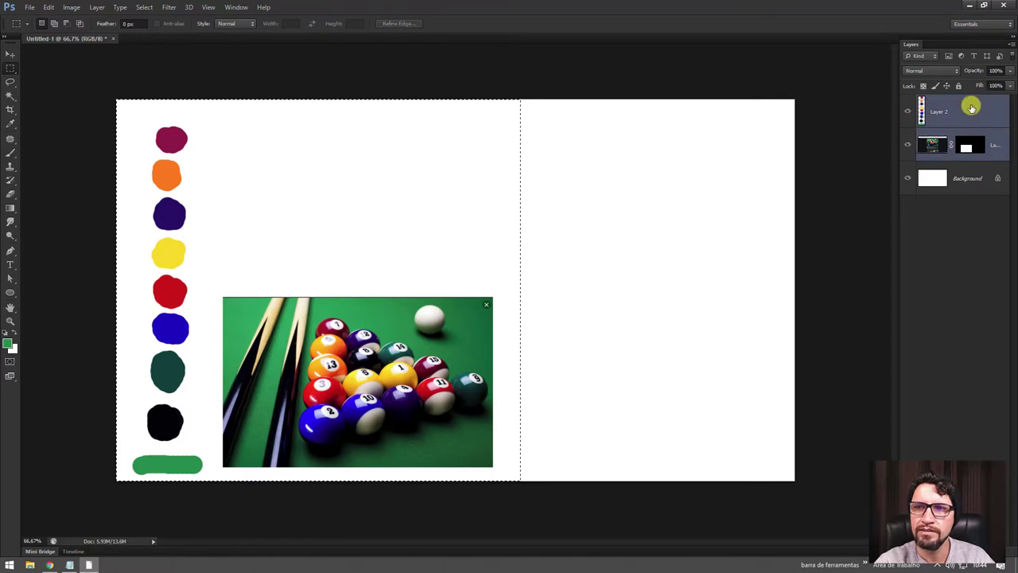
- Merge Layer 1 and Layer 2 into one layer and start a new 1022×989 document from the copy
{"action": "left_click", "coordinate": [939, 136], "text": "ctrl"}
{"action": "key", "text": "ctrl+e"}
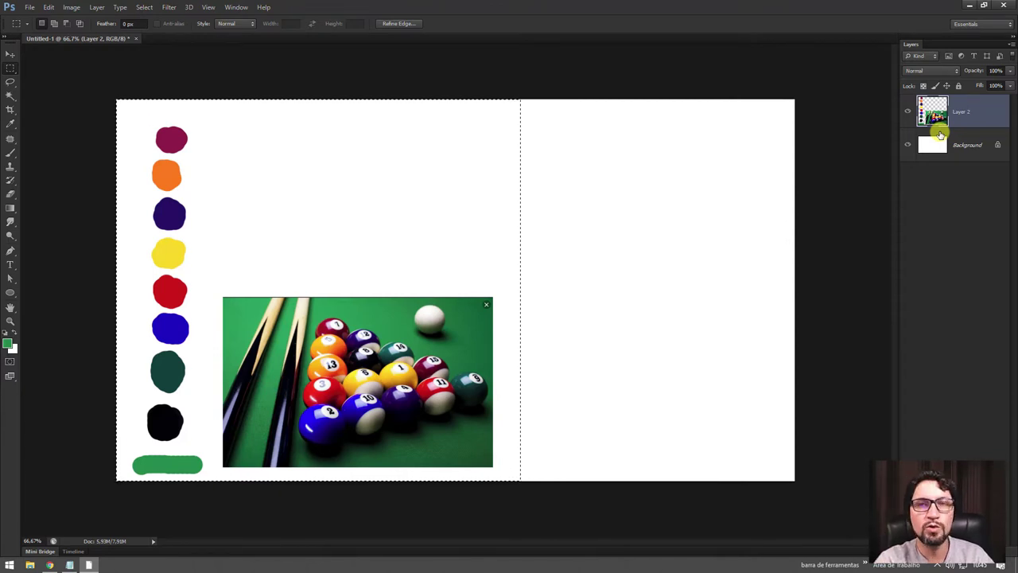
{"action": "key", "text": "ctrl+n"}
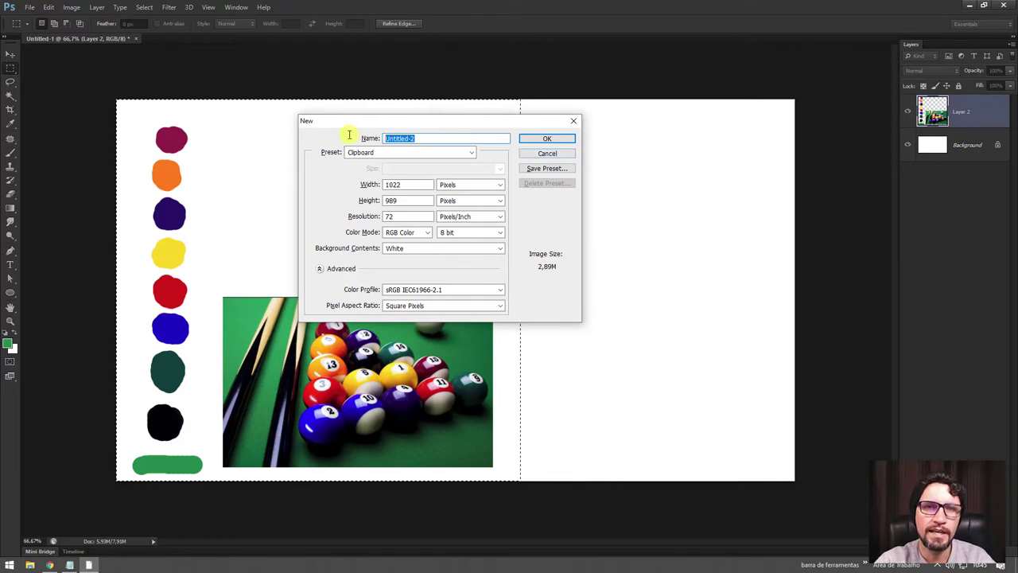
- Create the document 'texturasBolasDeBilhar' at 4096 × 4096 pixels
{"action": "type", "text": "texturasBolas"}
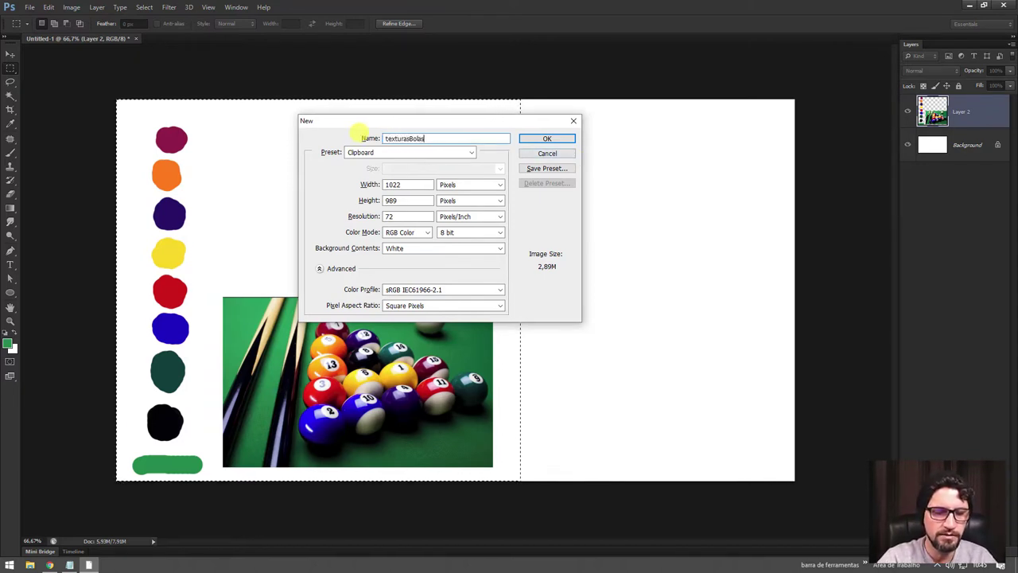
{"action": "type", "text": "DeBilh"}
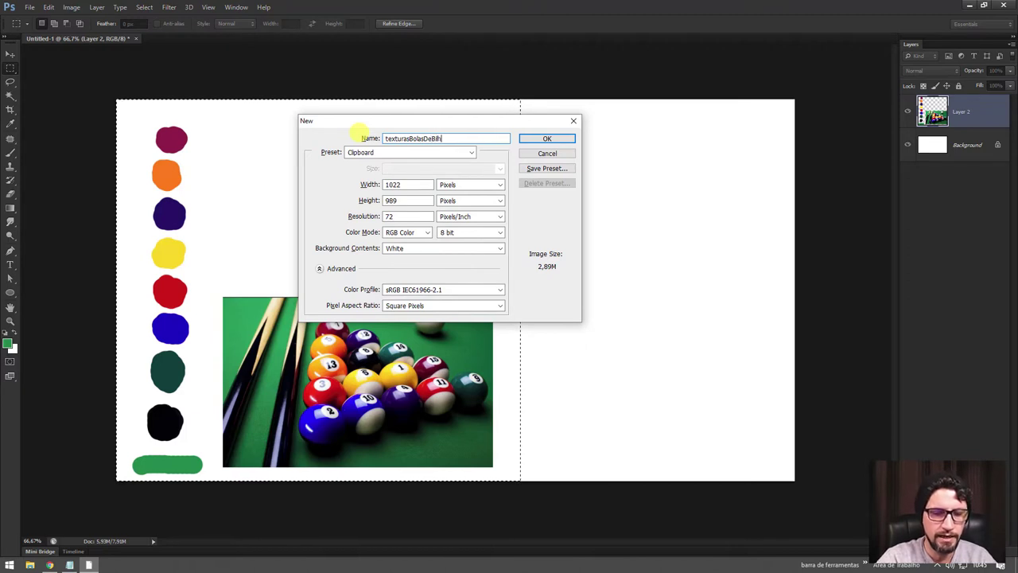
{"action": "type", "text": "ar"}
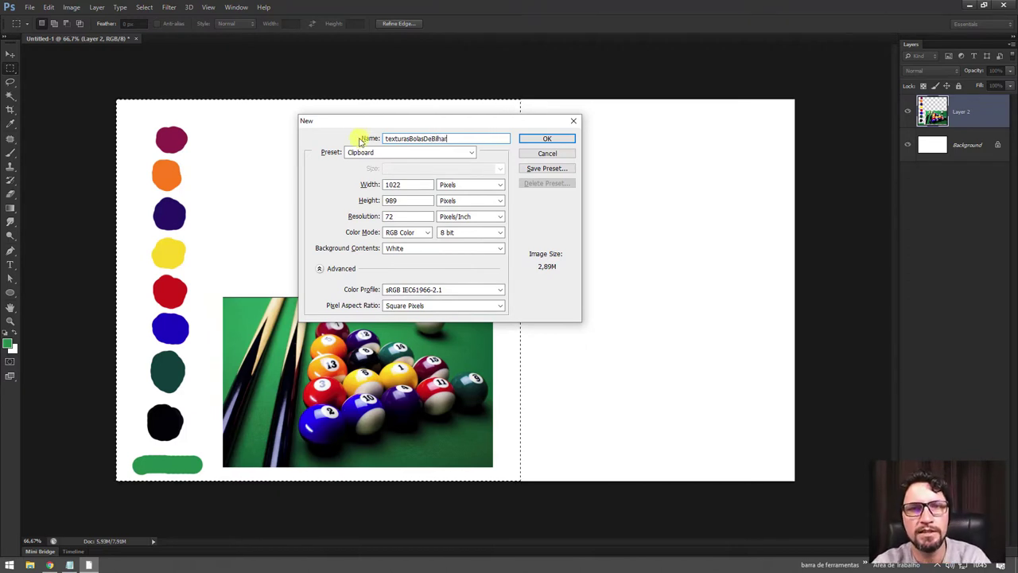
{"action": "double_click", "coordinate": [415, 182]}
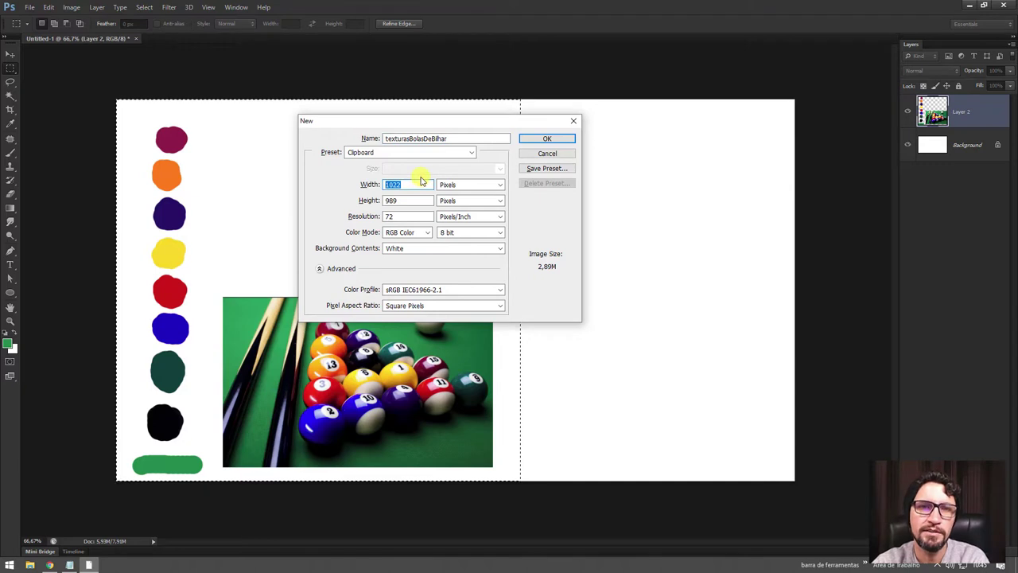
{"action": "type", "text": "4096"}
{"action": "double_click", "coordinate": [416, 200]}
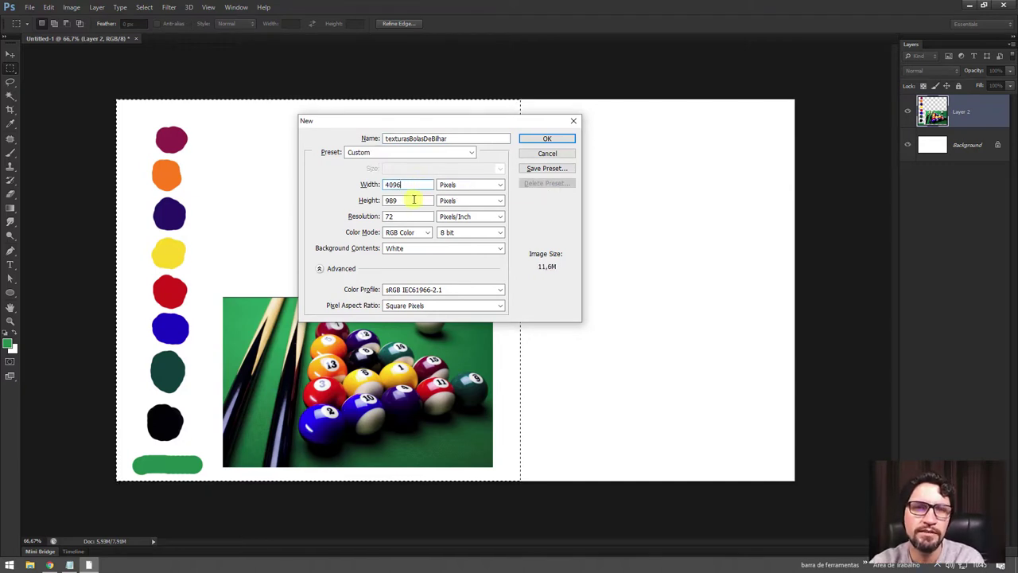
{"action": "type", "text": "4096"}
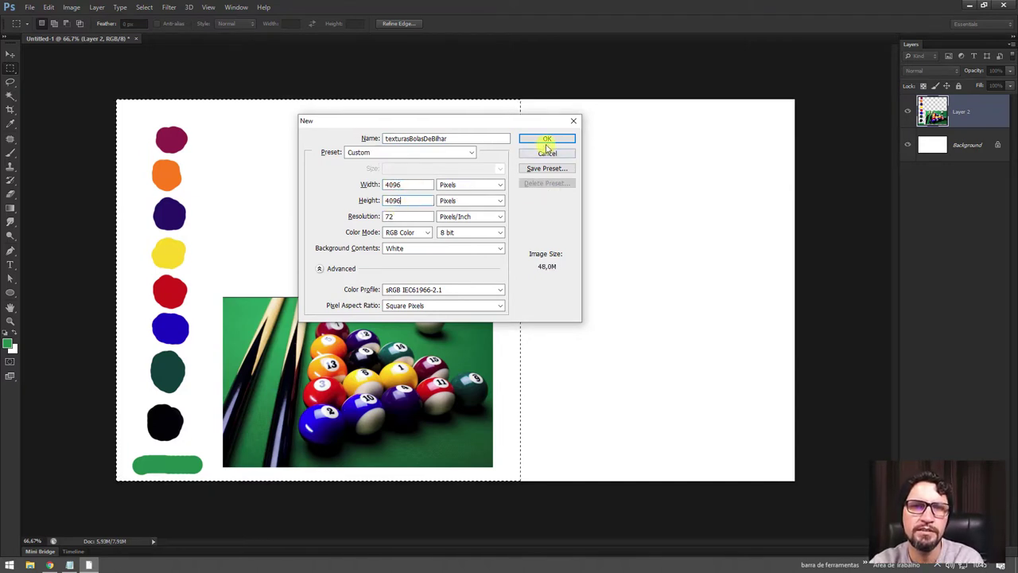
{"action": "left_click", "coordinate": [549, 139]}
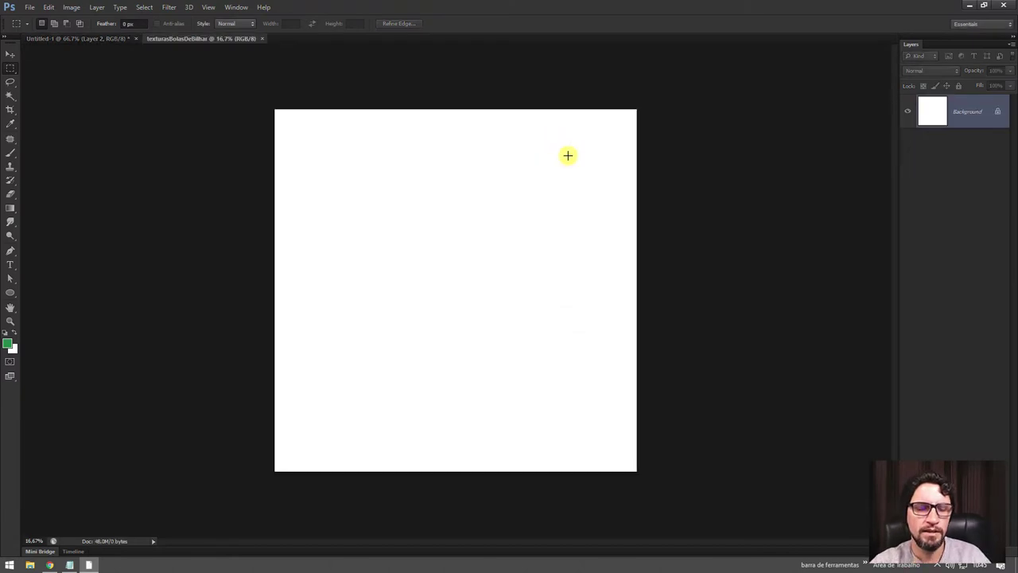
- Paste the swatches and pool photo as Layer 1 and move it to the canvas top-left
{"action": "key", "text": "ctrl+v"}
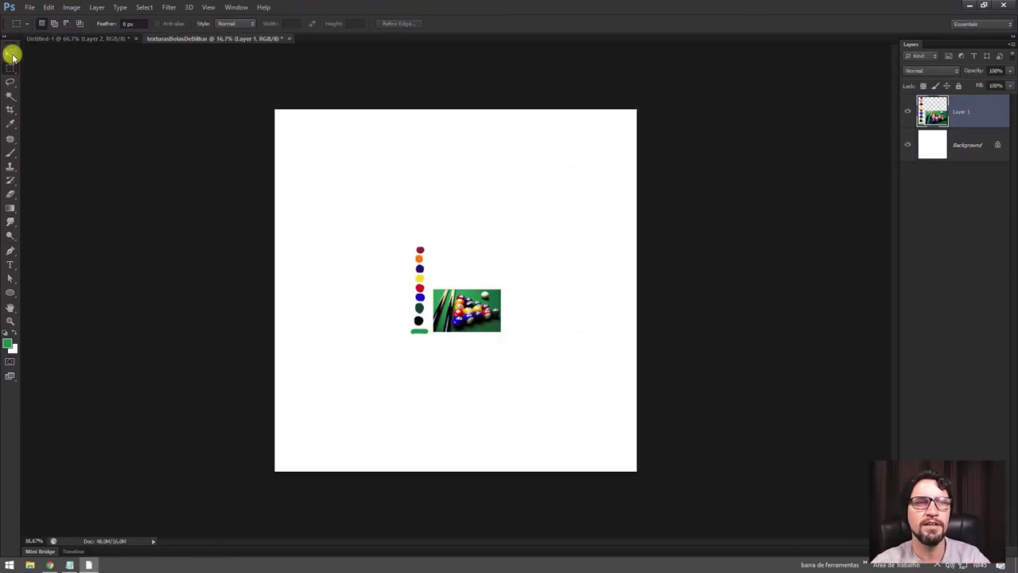
{"action": "left_click", "coordinate": [119, 39]}
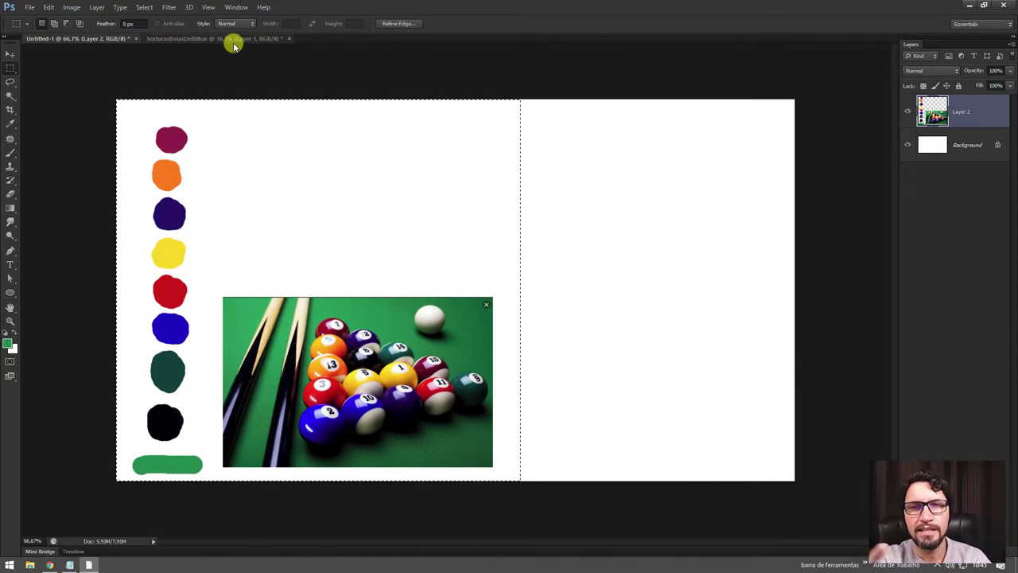
{"action": "left_click", "coordinate": [215, 39]}
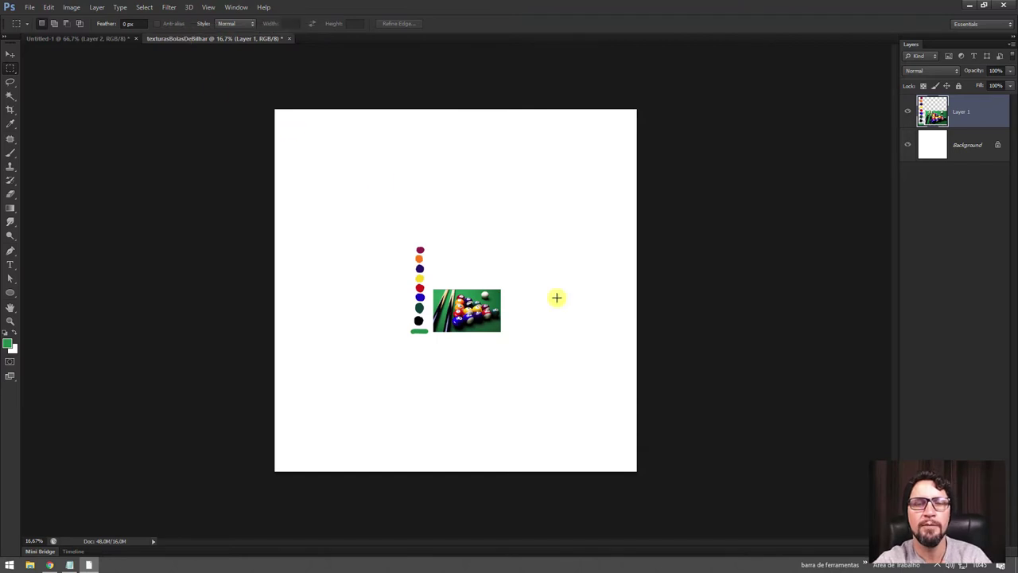
{"action": "key", "text": "v"}
{"action": "mouse_move", "coordinate": [469, 311]}
{"action": "left_mouse_down"}
{"action": "mouse_move", "coordinate": [342, 185]}
{"action": "mouse_move", "coordinate": [348, 190]}
{"action": "left_mouse_up"}
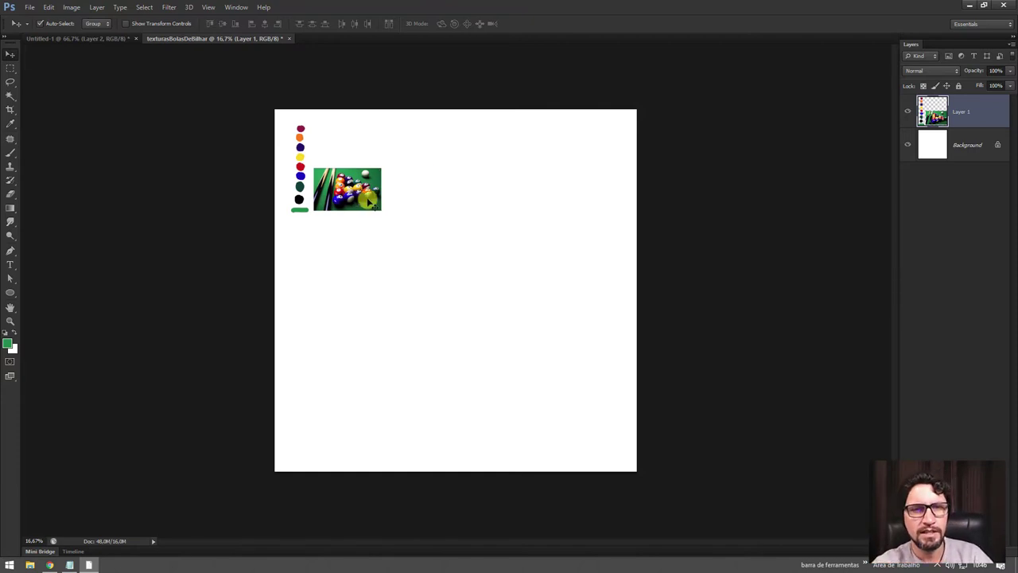
- Move the swatches and photo lower, show the rulers, and add a vertical centre guide
{"action": "left_click_drag", "start_coordinate": [355, 194], "coordinate": [362, 265]}
{"action": "key", "text": "ctrl+r"}
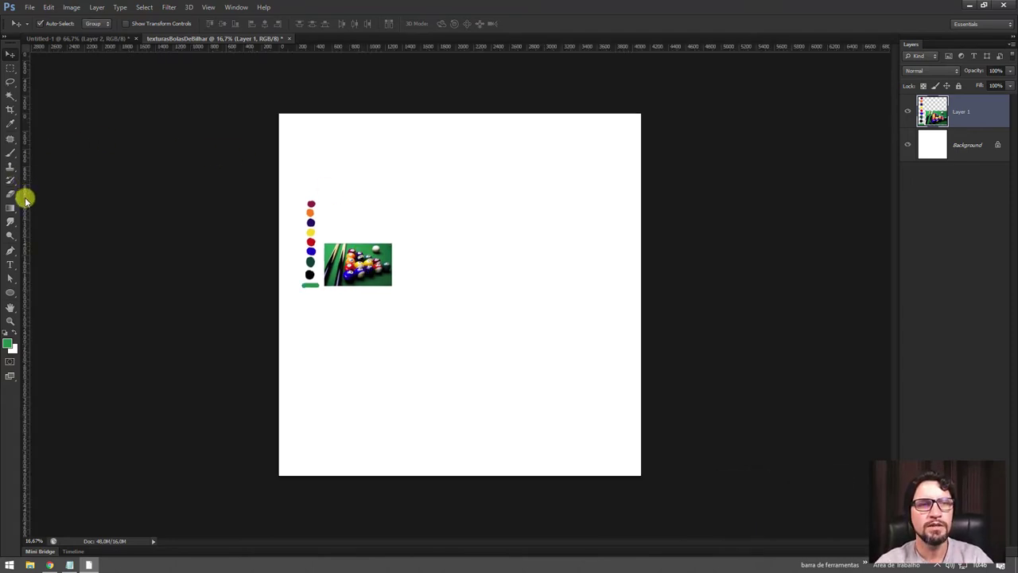
{"action": "mouse_move", "coordinate": [25, 198]}
{"action": "left_mouse_down"}
{"action": "mouse_move", "coordinate": [461, 196]}
{"action": "mouse_move", "coordinate": [480, 198]}
{"action": "mouse_move", "coordinate": [451, 207]}
{"action": "mouse_move", "coordinate": [484, 209]}
{"action": "mouse_move", "coordinate": [442, 213]}
{"action": "mouse_move", "coordinate": [459, 209]}
{"action": "left_mouse_up"}
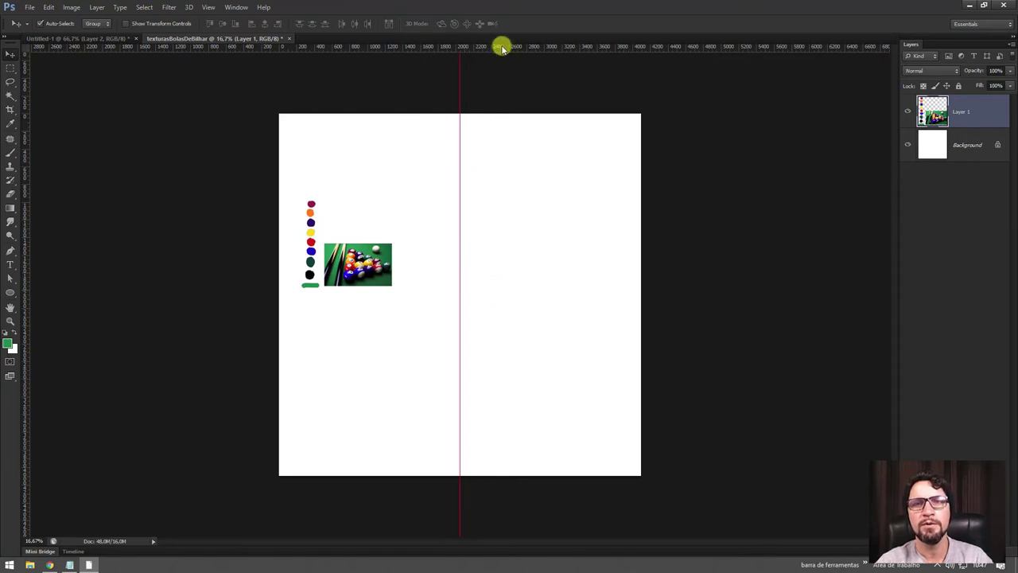
- Position a horizontal guide across the canvas middle and deselect Layer 1
{"action": "mouse_move", "coordinate": [500, 45]}
{"action": "left_mouse_down"}
{"action": "mouse_move", "coordinate": [518, 310]}
{"action": "mouse_move", "coordinate": [517, 289]}
{"action": "left_mouse_up"}
{"action": "left_click_drag", "start_coordinate": [379, 265], "coordinate": [390, 425]}
{"action": "mouse_move", "coordinate": [432, 288]}
{"action": "left_mouse_down"}
{"action": "mouse_move", "coordinate": [431, 275]}
{"action": "mouse_move", "coordinate": [432, 302]}
{"action": "mouse_move", "coordinate": [430, 224]}
{"action": "left_mouse_up"}
{"action": "left_click_drag", "start_coordinate": [432, 220], "coordinate": [429, 282]}
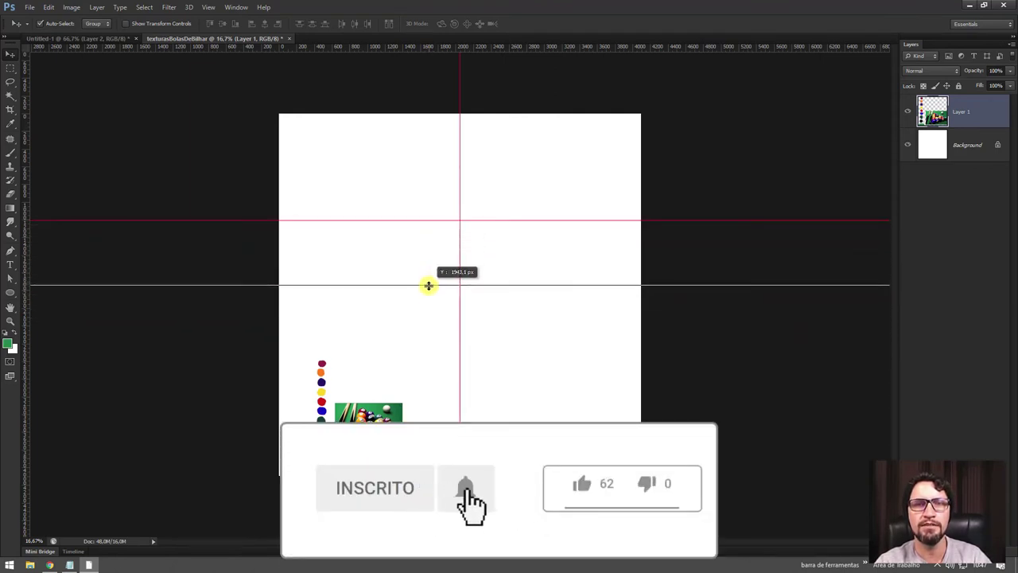
{"action": "left_click_drag", "start_coordinate": [429, 282], "coordinate": [430, 294]}
{"action": "left_click", "coordinate": [509, 343]}
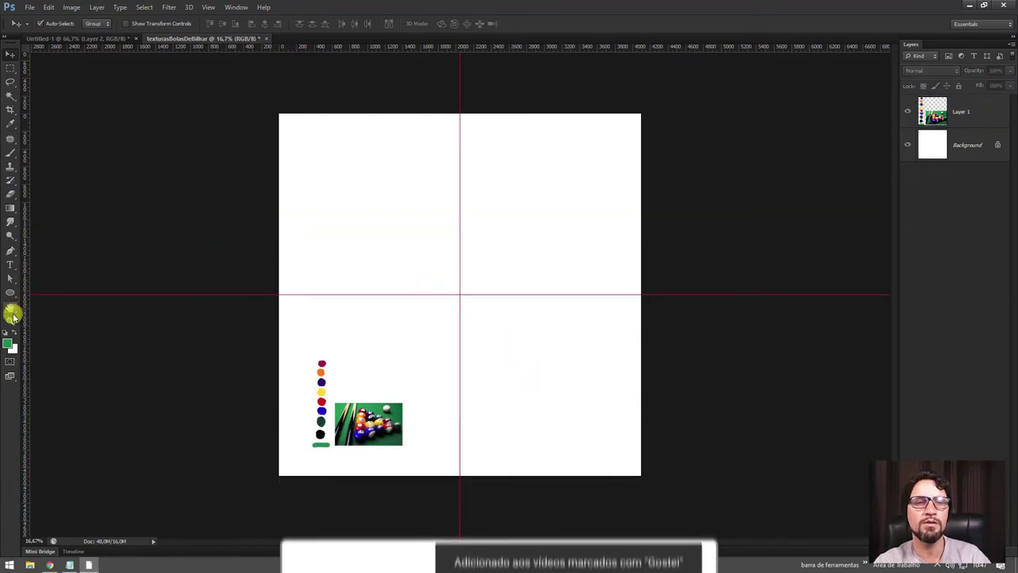
- Draw a green-filled rectangle covering the top-left quarter
{"action": "left_click_drag", "start_coordinate": [10, 292], "coordinate": [42, 296]}
{"action": "left_click", "coordinate": [41, 296]}
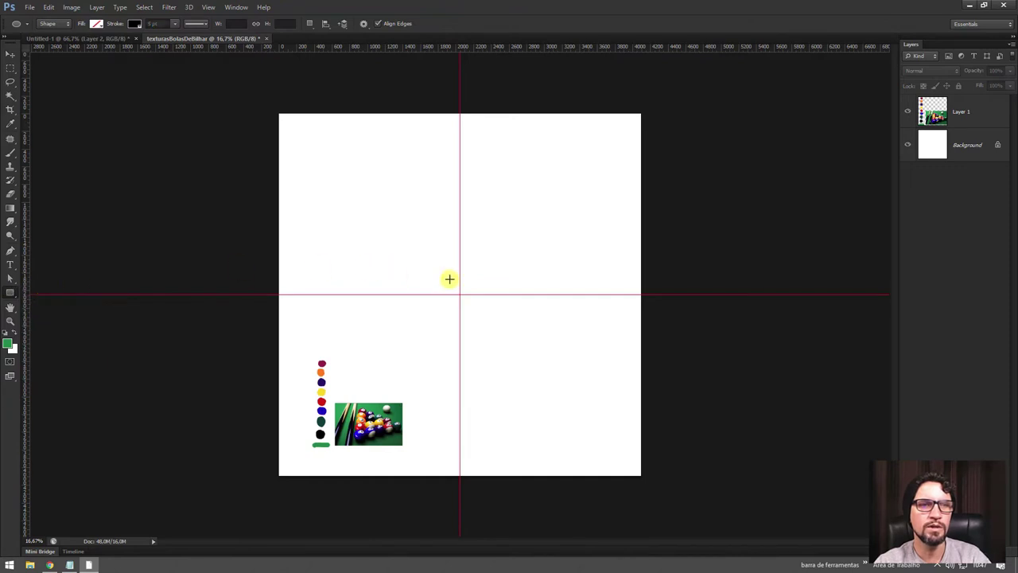
{"action": "left_click_drag", "start_coordinate": [451, 280], "coordinate": [279, 116]}
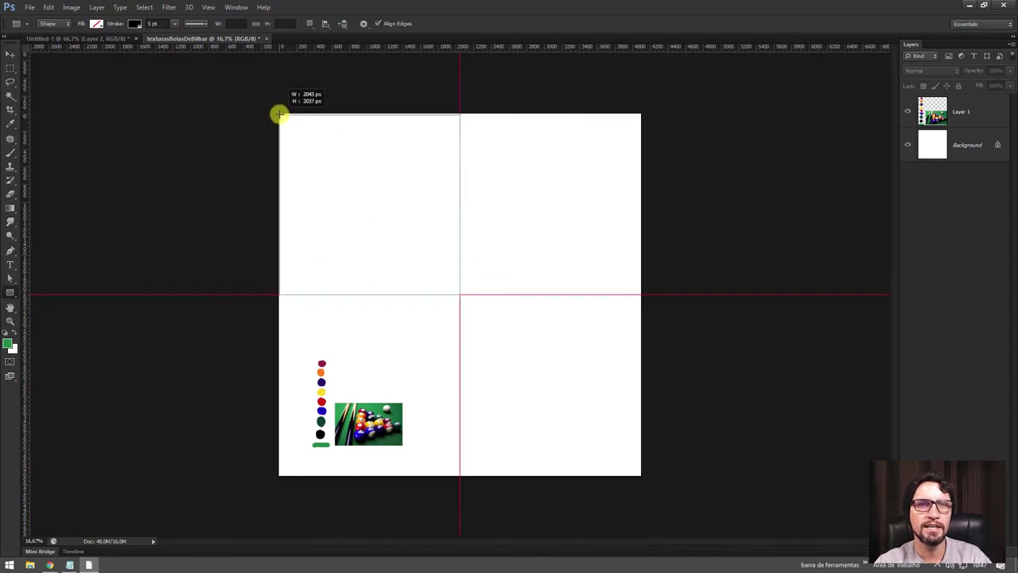
{"action": "left_click_drag", "start_coordinate": [280, 116], "coordinate": [279, 113]}
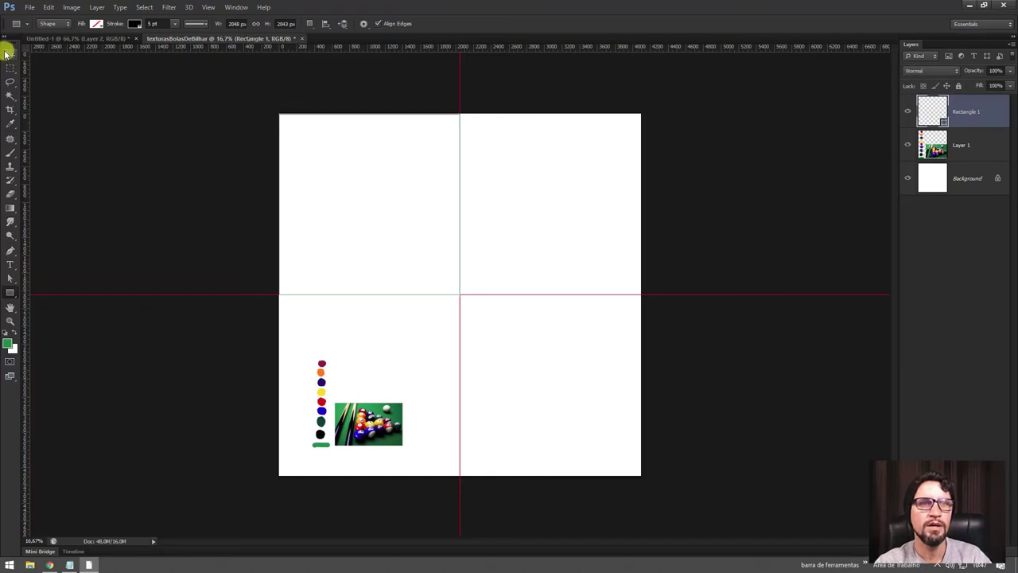
{"action": "left_click", "coordinate": [94, 26]}
{"action": "left_click", "coordinate": [72, 113]}
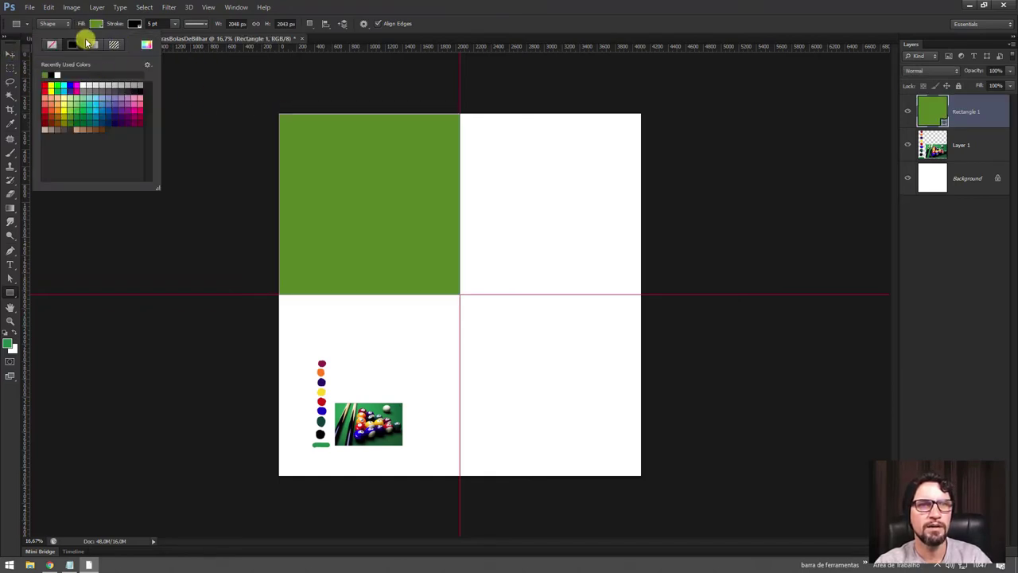
- Test-move the green rectangle into another quarter and snap it back to top-left
{"action": "left_click", "coordinate": [12, 54]}
{"action": "mouse_move", "coordinate": [329, 194]}
{"action": "left_mouse_down"}
{"action": "mouse_move", "coordinate": [515, 231]}
{"action": "mouse_move", "coordinate": [350, 379]}
{"action": "left_mouse_up"}
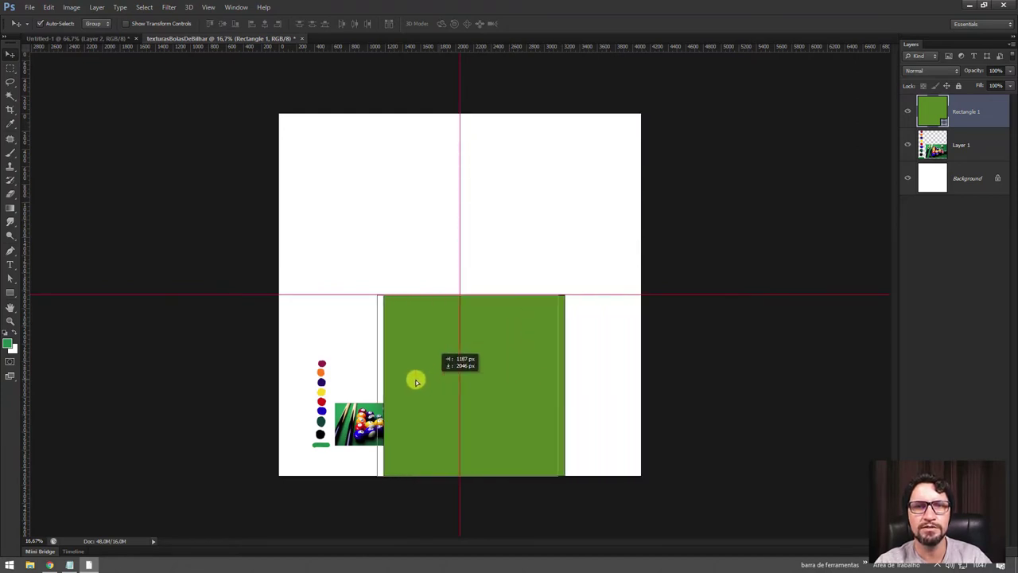
{"action": "left_click_drag", "start_coordinate": [350, 379], "coordinate": [332, 200]}
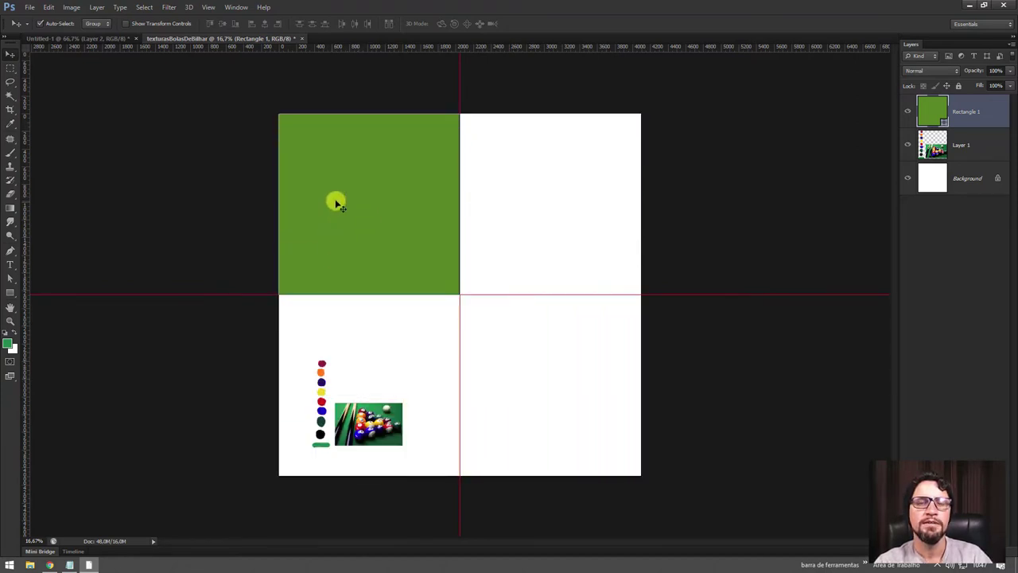
- Add an upper-quarter horizontal guide and vertical guides at the quarter lines
{"action": "mouse_move", "coordinate": [392, 53]}
{"action": "left_mouse_down"}
{"action": "mouse_move", "coordinate": [408, 208]}
{"action": "mouse_move", "coordinate": [427, 205]}
{"action": "left_mouse_up"}
{"action": "left_click_drag", "start_coordinate": [26, 177], "coordinate": [368, 154]}
{"action": "left_click_drag", "start_coordinate": [27, 164], "coordinate": [548, 178]}
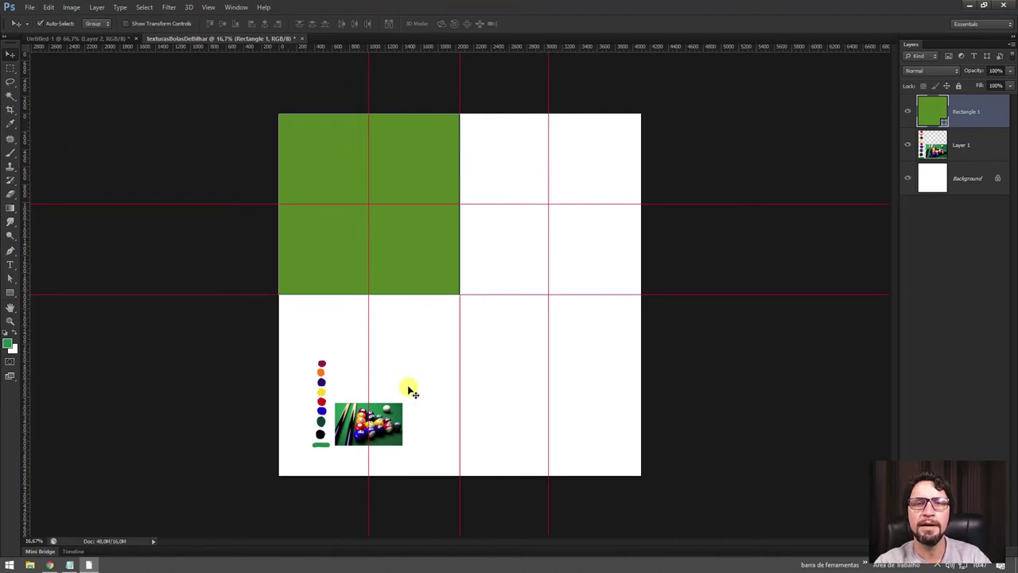
- Add a vertical guide at the three-quarter line and fine-tune the quarter guides
{"action": "left_click_drag", "start_coordinate": [394, 423], "coordinate": [601, 410]}
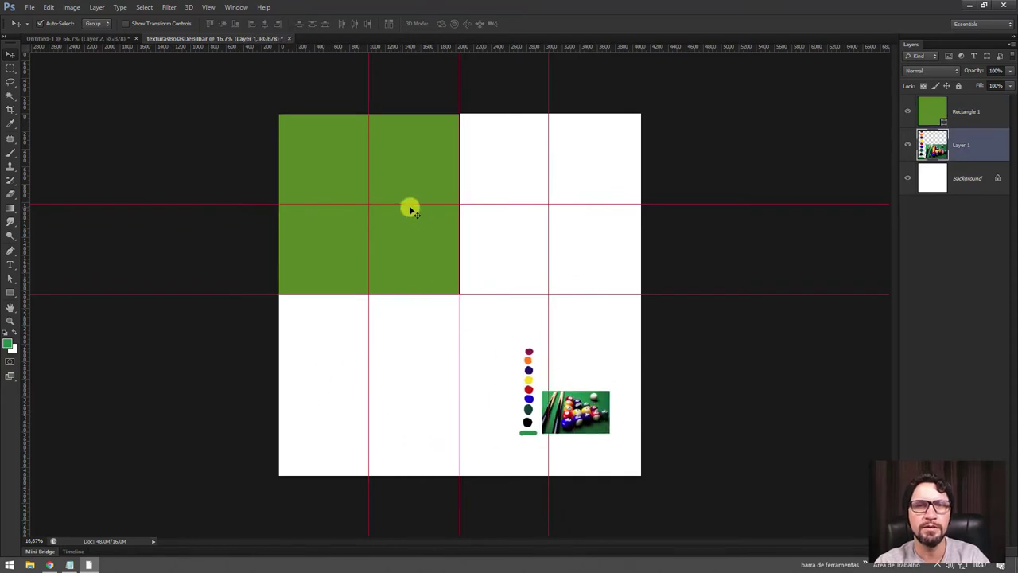
{"action": "mouse_move", "coordinate": [411, 205]}
{"action": "left_mouse_down"}
{"action": "mouse_move", "coordinate": [414, 188]}
{"action": "mouse_move", "coordinate": [414, 204]}
{"action": "left_mouse_up"}
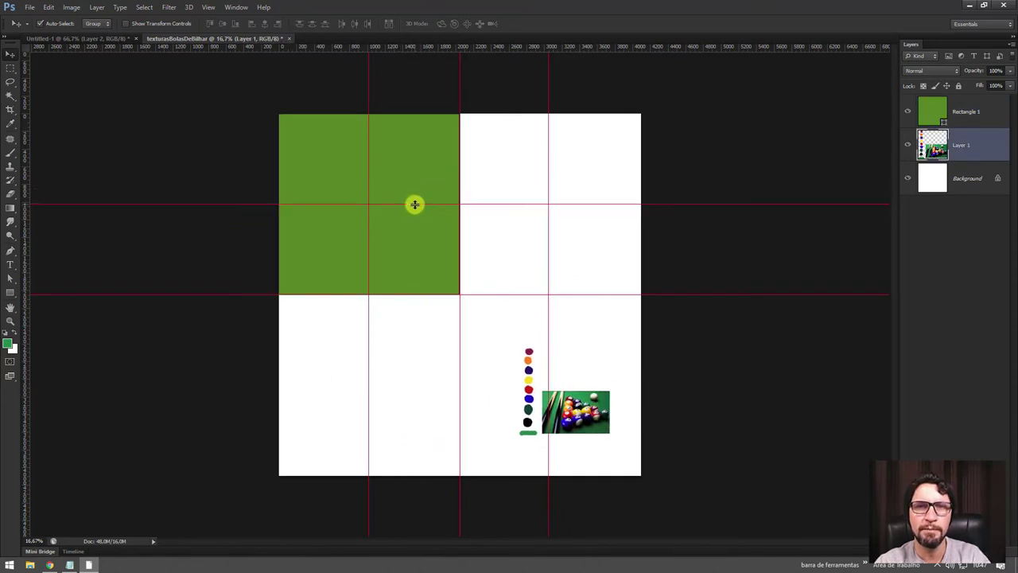
{"action": "left_click", "coordinate": [386, 187]}
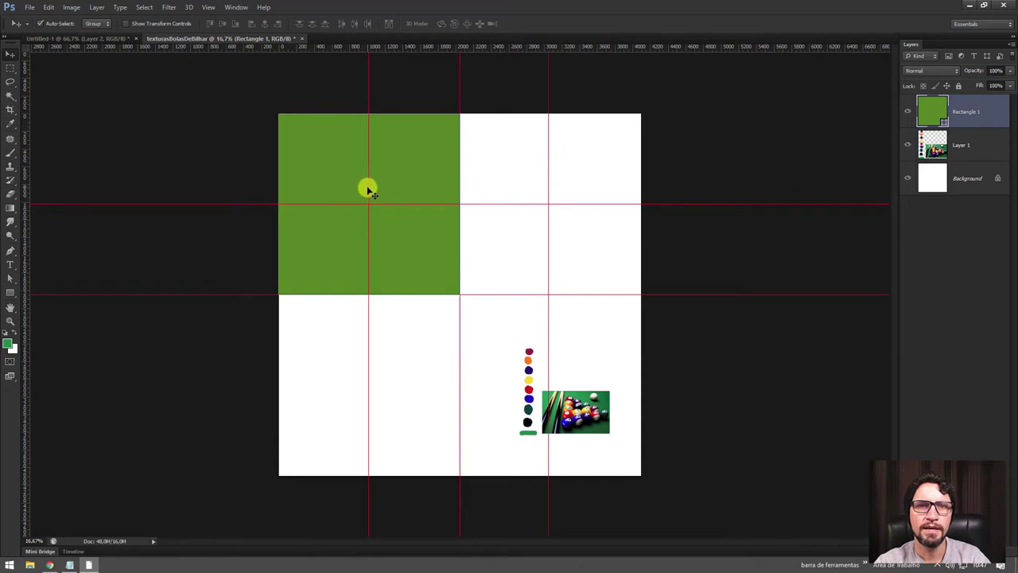
{"action": "mouse_move", "coordinate": [386, 189]}
{"action": "left_mouse_down"}
{"action": "mouse_move", "coordinate": [364, 197]}
{"action": "mouse_move", "coordinate": [387, 205]}
{"action": "left_mouse_up"}
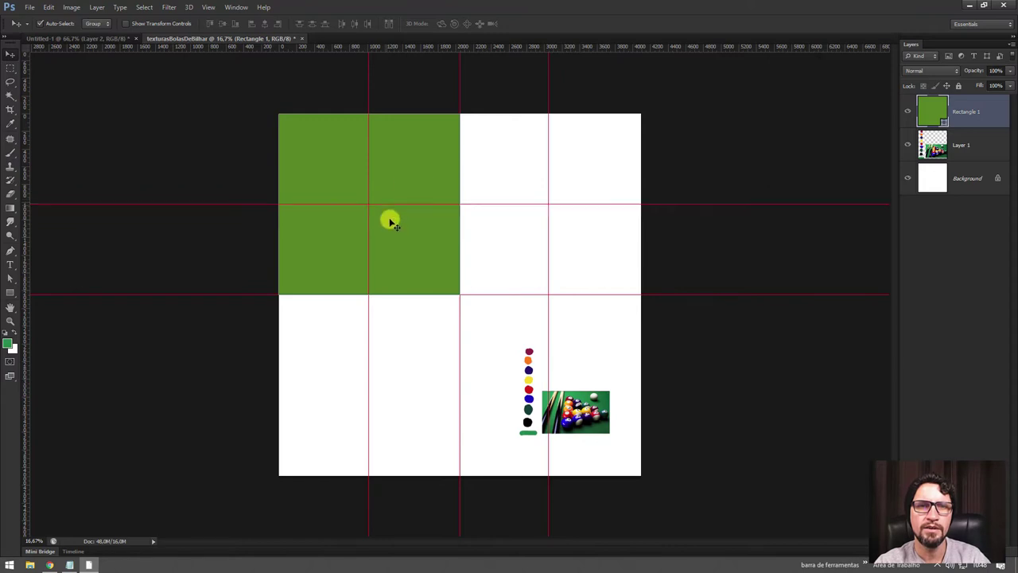
- Delete the green rectangle, then restore it and move it to the lower-left quarter
{"action": "key", "text": "Delete"}
{"action": "left_click_drag", "start_coordinate": [593, 409], "coordinate": [367, 371]}
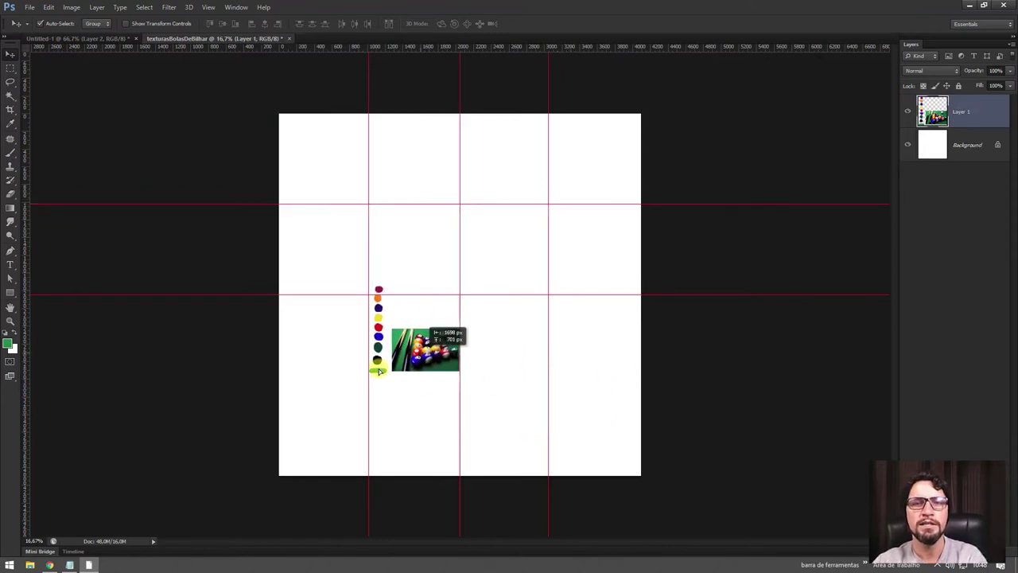
{"action": "key", "text": "ctrl+z"}
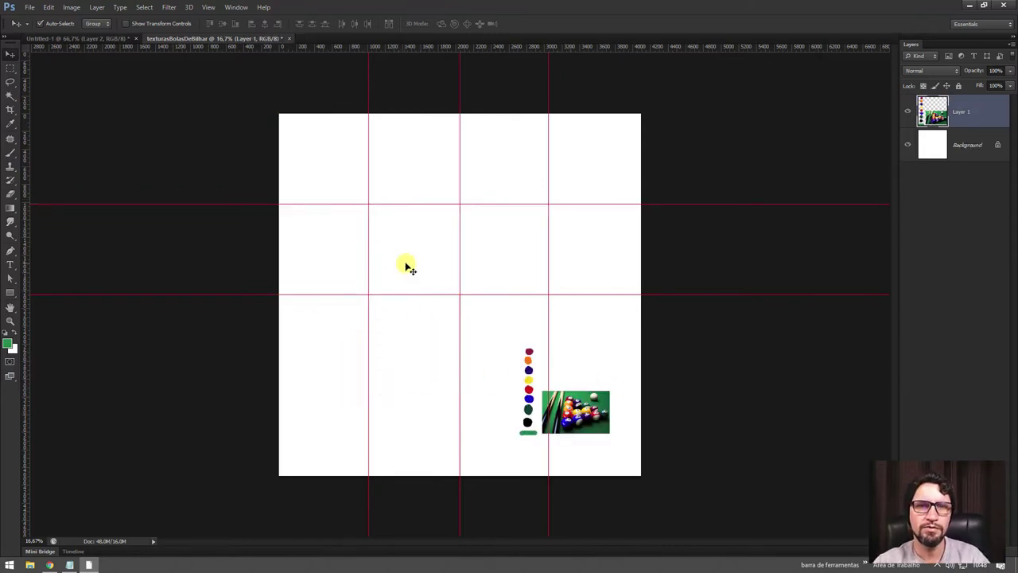
{"action": "key", "text": "ctrl+alt+z"}
{"action": "left_click_drag", "start_coordinate": [405, 262], "coordinate": [403, 427]}
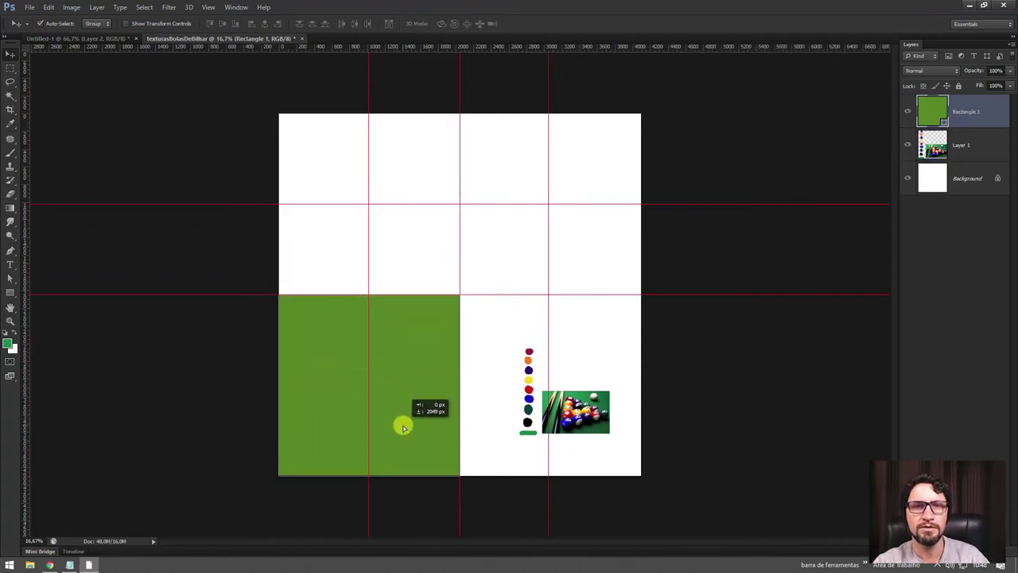
- Add the lower-quarter horizontal guide, remove the rectangle, and move the reference images centre-right
{"action": "mouse_move", "coordinate": [411, 46]}
{"action": "left_mouse_down"}
{"action": "mouse_move", "coordinate": [407, 385]}
{"action": "mouse_move", "coordinate": [423, 337]}
{"action": "left_mouse_up"}
{"action": "key", "text": "ctrl+e"}
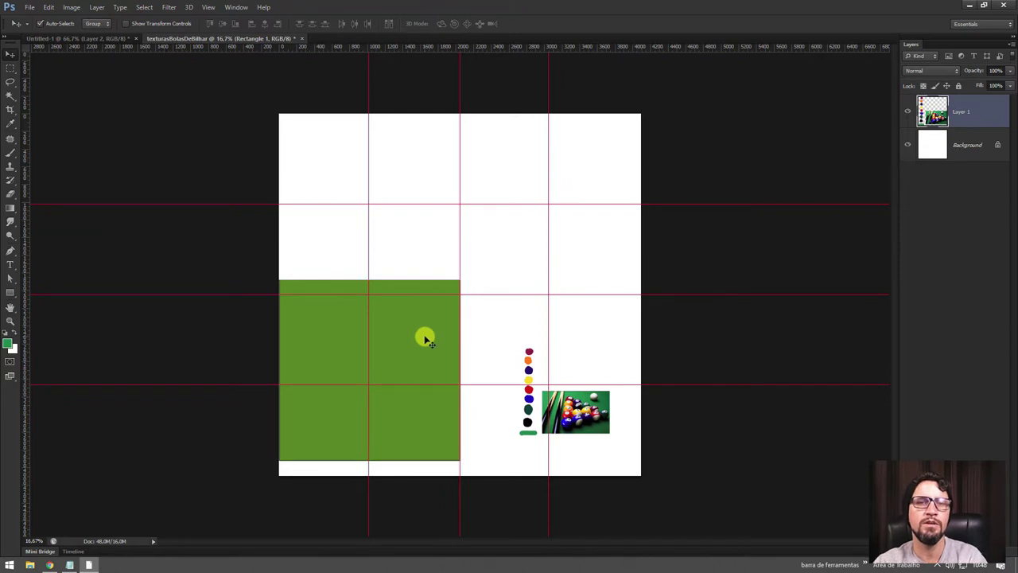
{"action": "left_click_drag", "start_coordinate": [582, 411], "coordinate": [583, 342]}
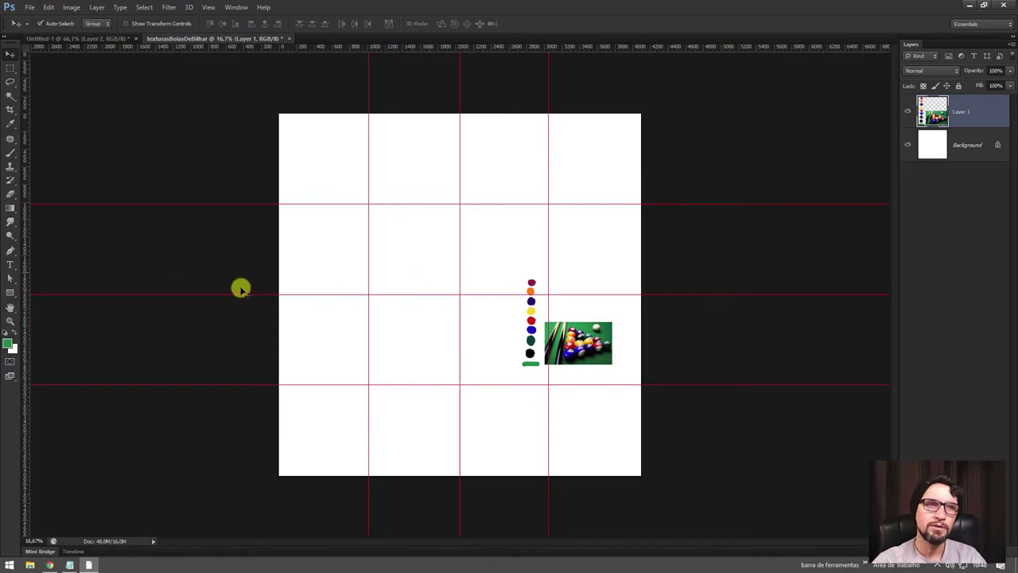
- Draw a trial ellipse in the upper grid area, then undo it
{"action": "left_click", "coordinate": [11, 293]}
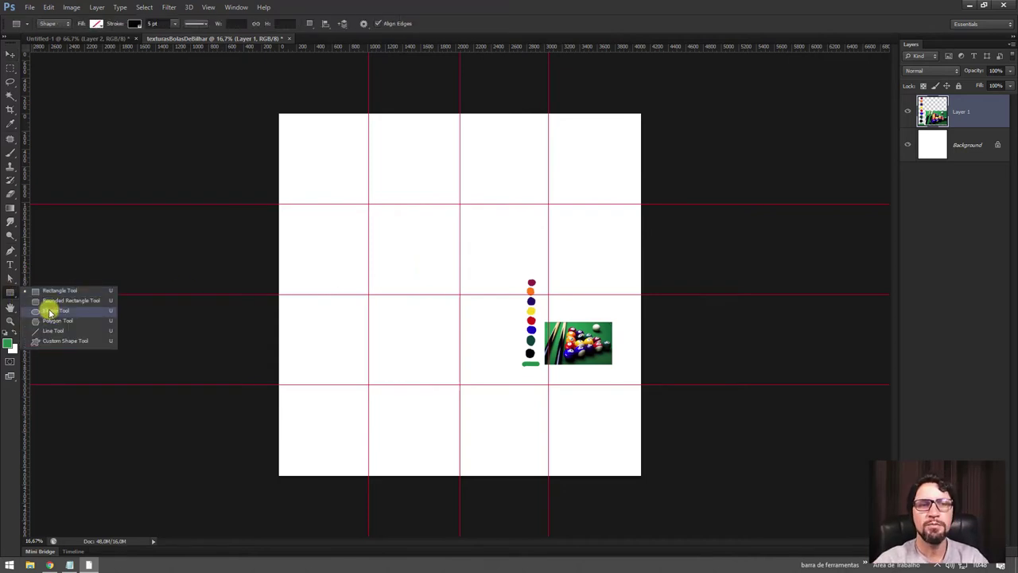
{"action": "left_click", "coordinate": [58, 311]}
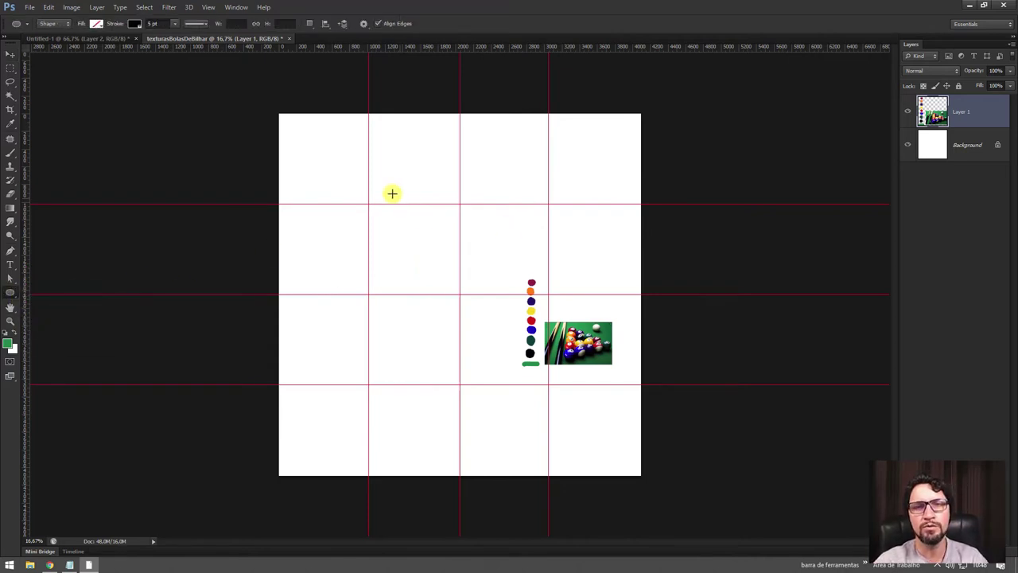
{"action": "mouse_move", "coordinate": [390, 199]}
{"action": "left_mouse_down"}
{"action": "mouse_move", "coordinate": [496, 332]}
{"action": "mouse_move", "coordinate": [498, 318]}
{"action": "left_mouse_up"}
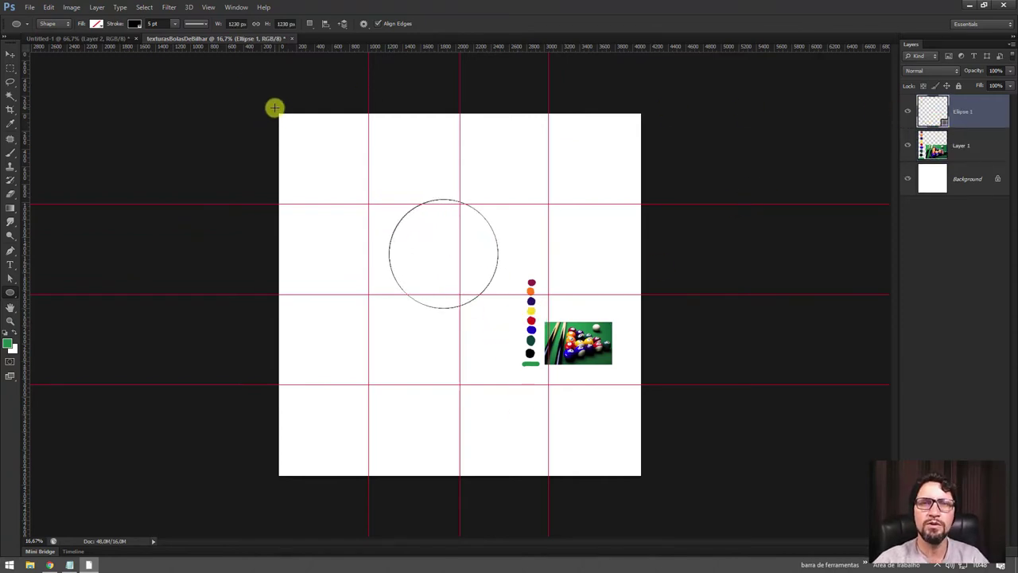
{"action": "key", "text": "ctrl+z"}
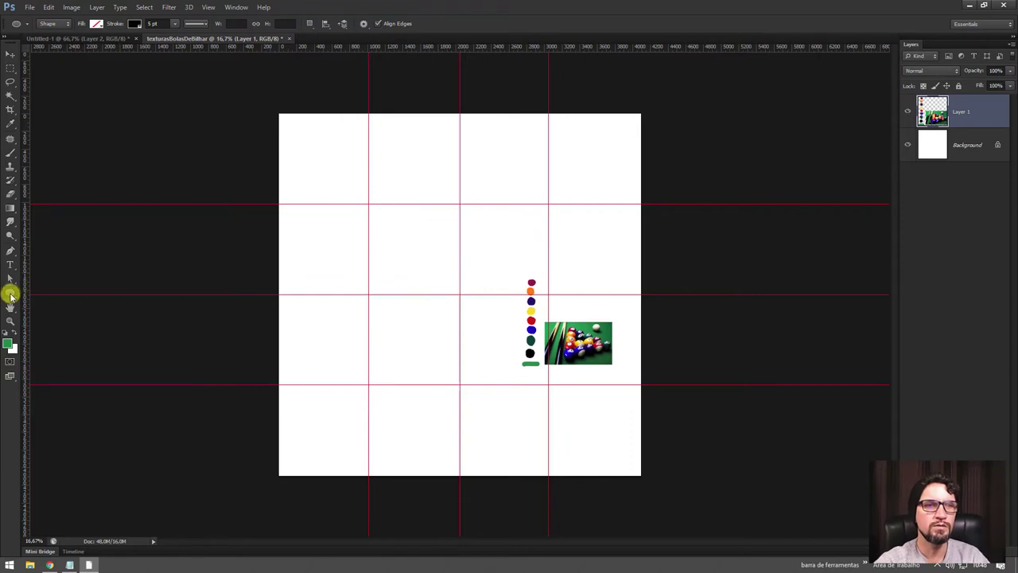
- Draw an unfilled rectangle over the top-left grid cell and open the foreground Color Picker
{"action": "left_click", "coordinate": [11, 295]}
{"action": "left_click", "coordinate": [48, 295]}
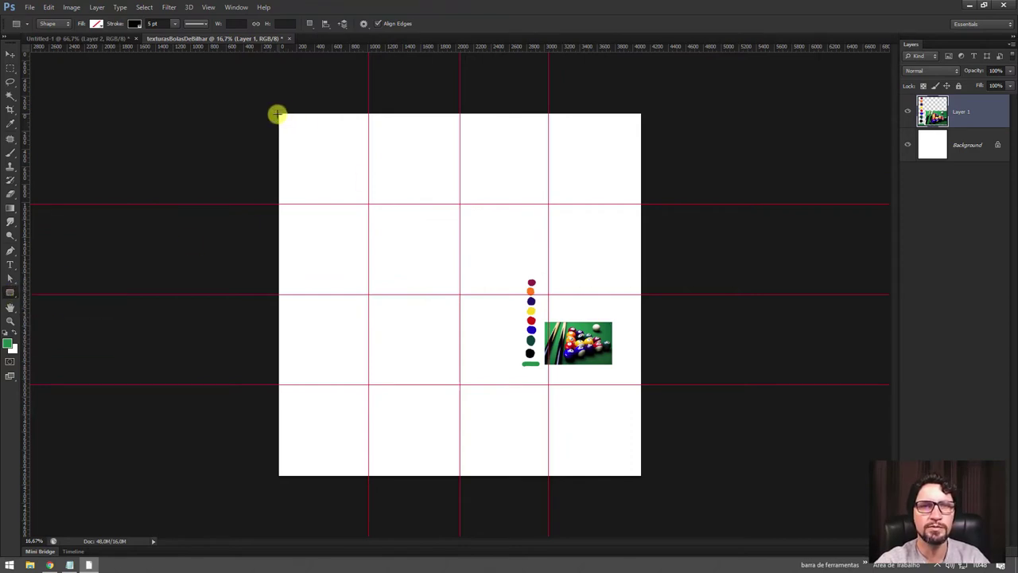
{"action": "left_click_drag", "start_coordinate": [278, 114], "coordinate": [368, 204]}
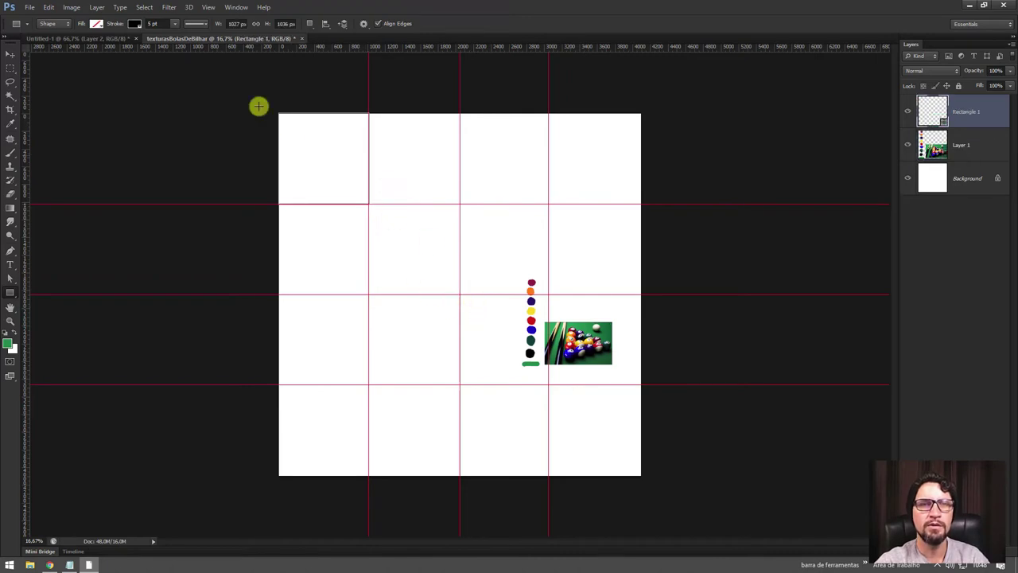
{"action": "left_click", "coordinate": [95, 24]}
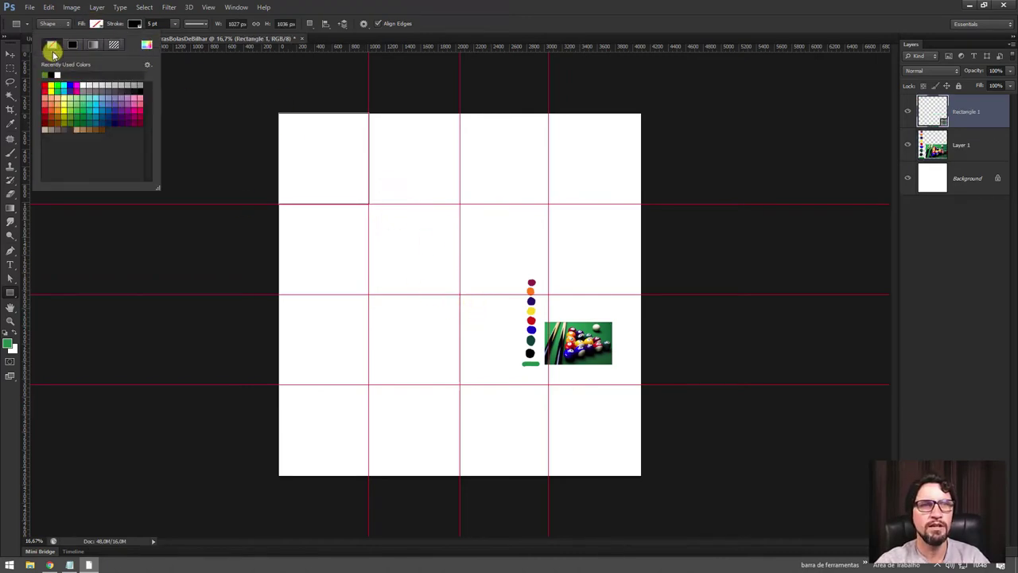
{"action": "left_click", "coordinate": [8, 343]}
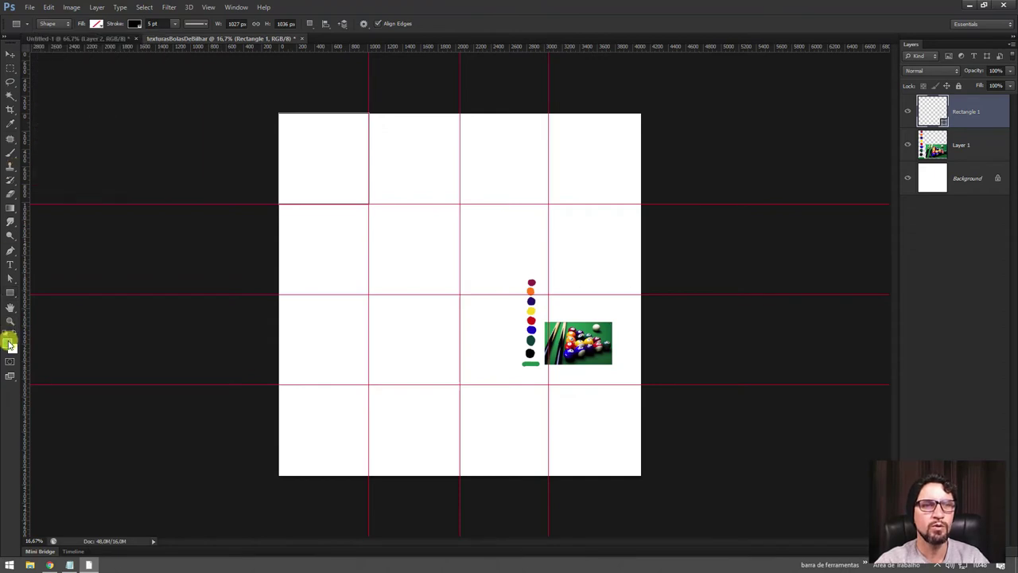
- Sample maroon 902047 from the top ball and fill the top-left rectangle with it
{"action": "left_click", "coordinate": [530, 282]}
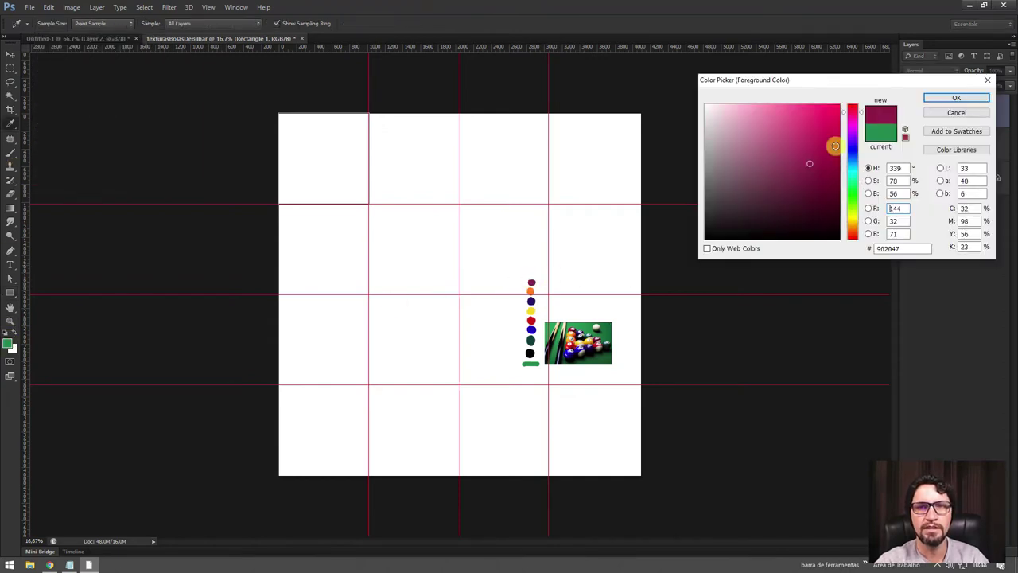
{"action": "left_click", "coordinate": [955, 98]}
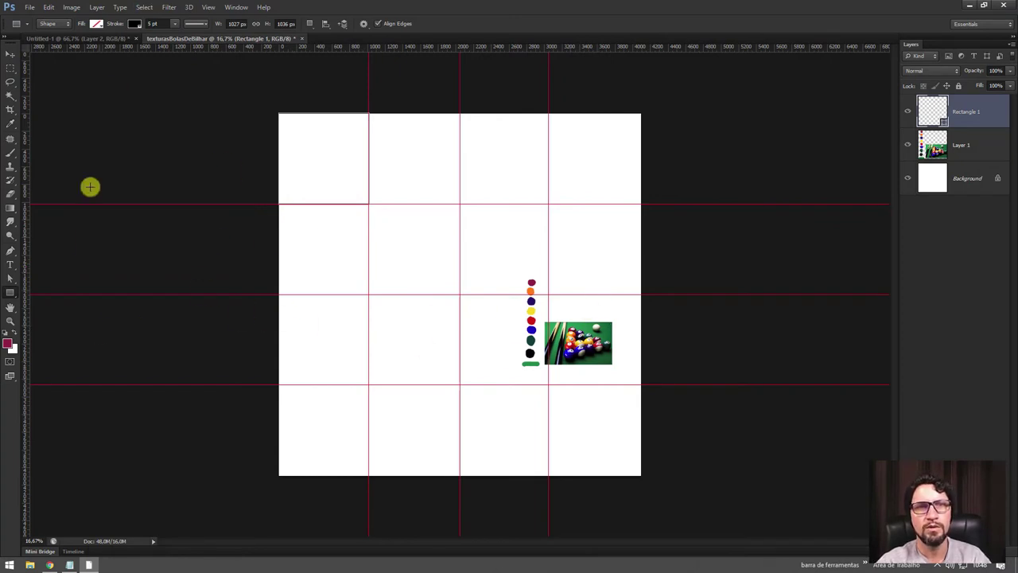
{"action": "left_click", "coordinate": [96, 23]}
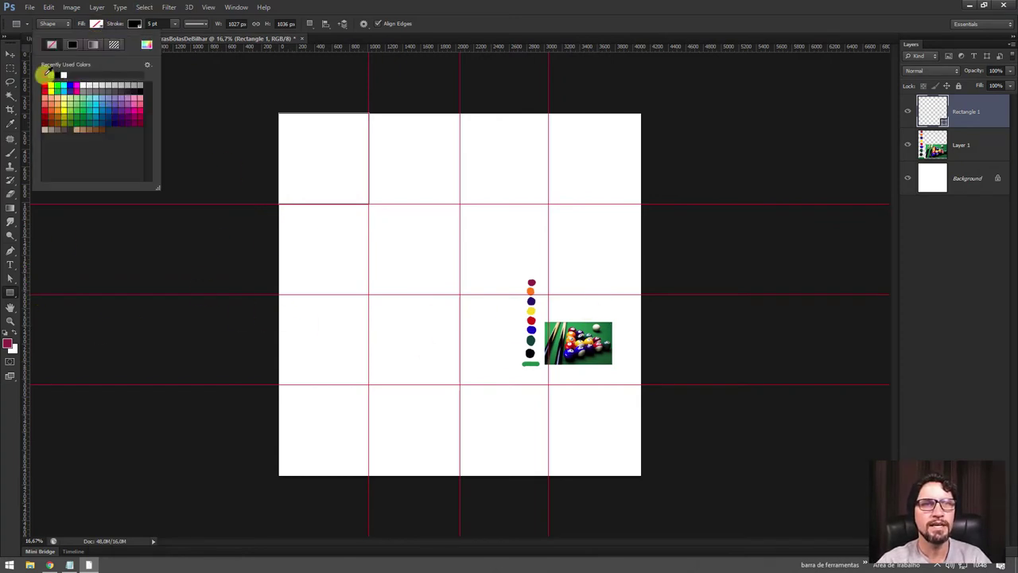
{"action": "left_click", "coordinate": [45, 74]}
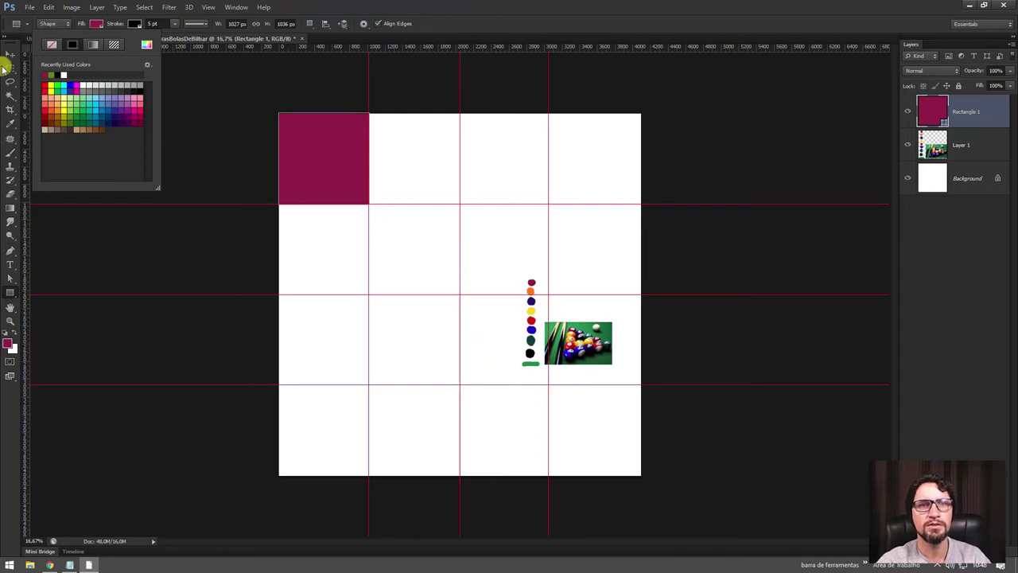
{"action": "left_click", "coordinate": [10, 55]}
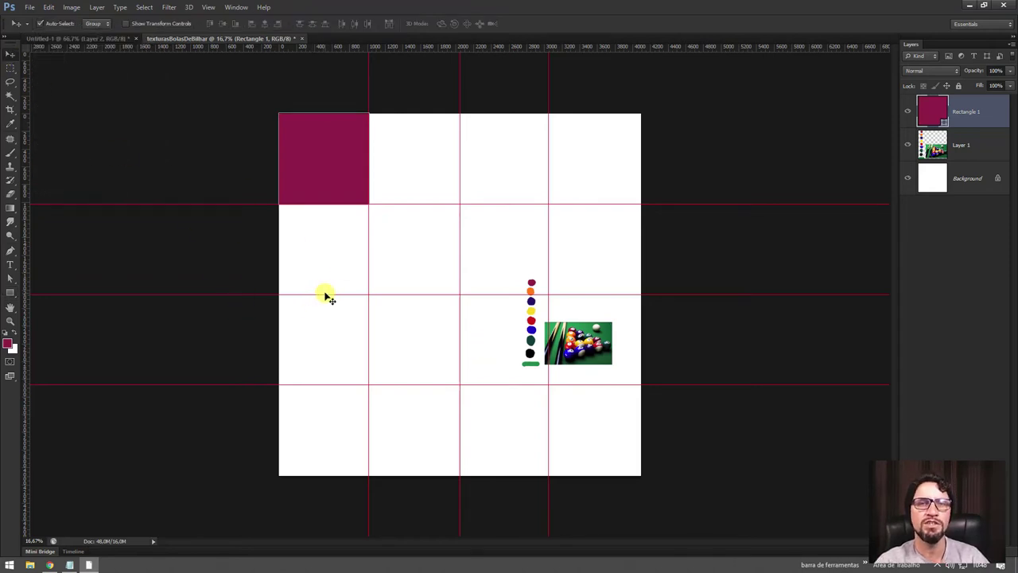
- Zoom in and draw an ellipse circle in the second grid cell
{"action": "key", "text": "z"}
{"action": "left_click_drag", "start_coordinate": [287, 118], "coordinate": [256, 161]}
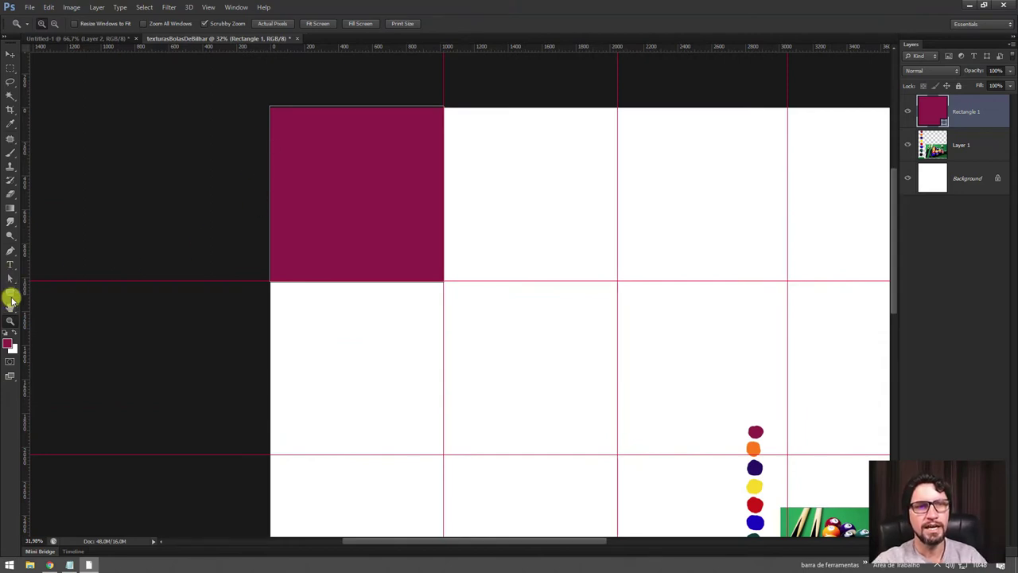
{"action": "left_click", "coordinate": [11, 291]}
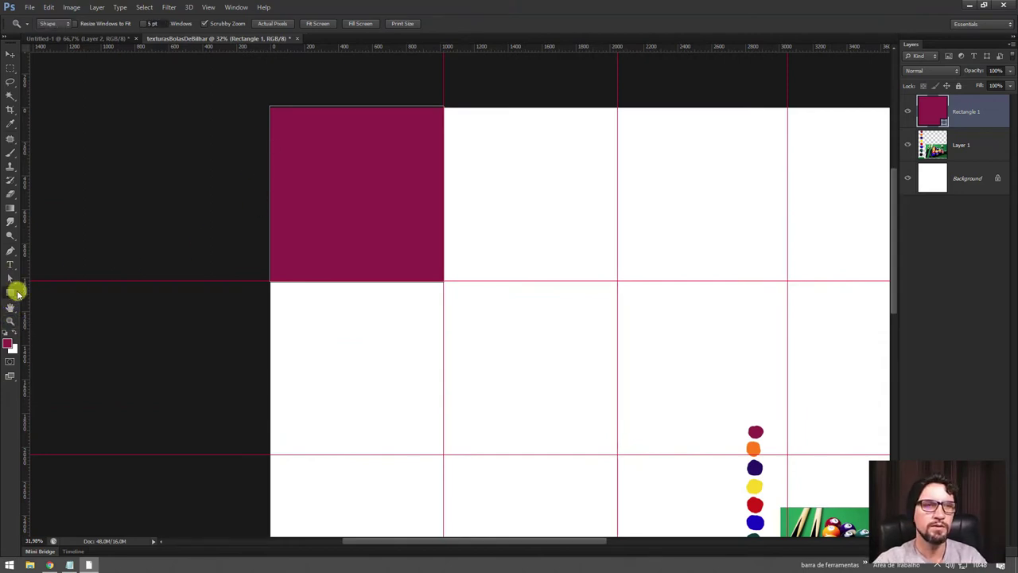
{"action": "left_click", "coordinate": [47, 310]}
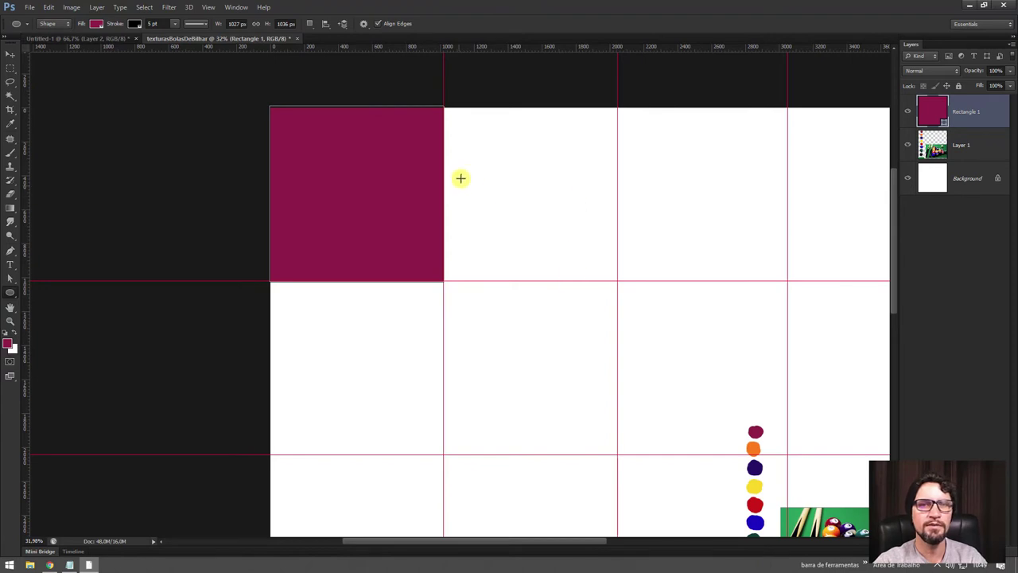
{"action": "left_click_drag", "start_coordinate": [485, 174], "coordinate": [542, 230]}
{"action": "key", "text": "ctrl+z"}
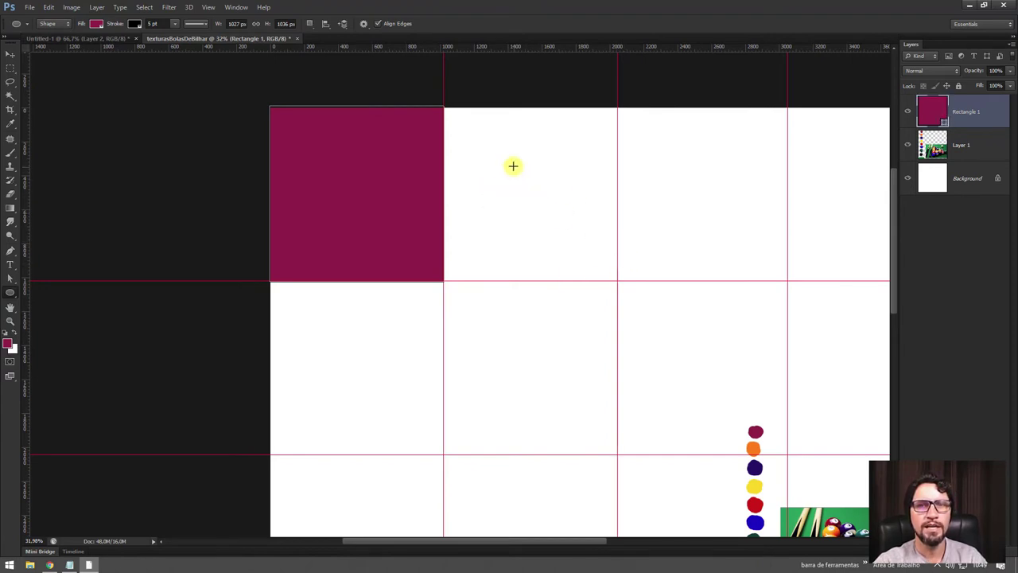
{"action": "left_click_drag", "start_coordinate": [513, 165], "coordinate": [568, 247]}
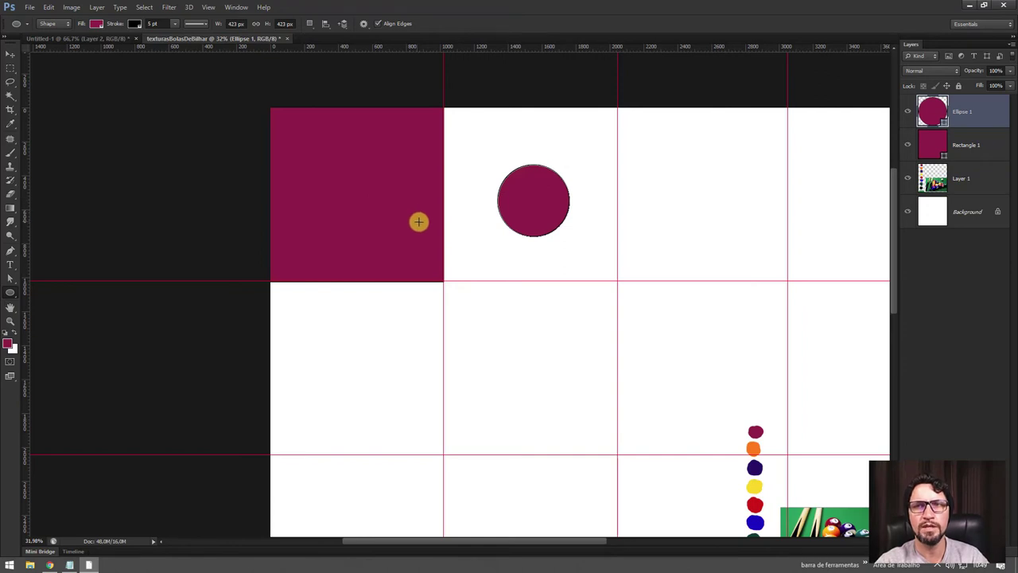
- Give the circle a white fill and no outline
{"action": "double_click", "coordinate": [933, 116]}
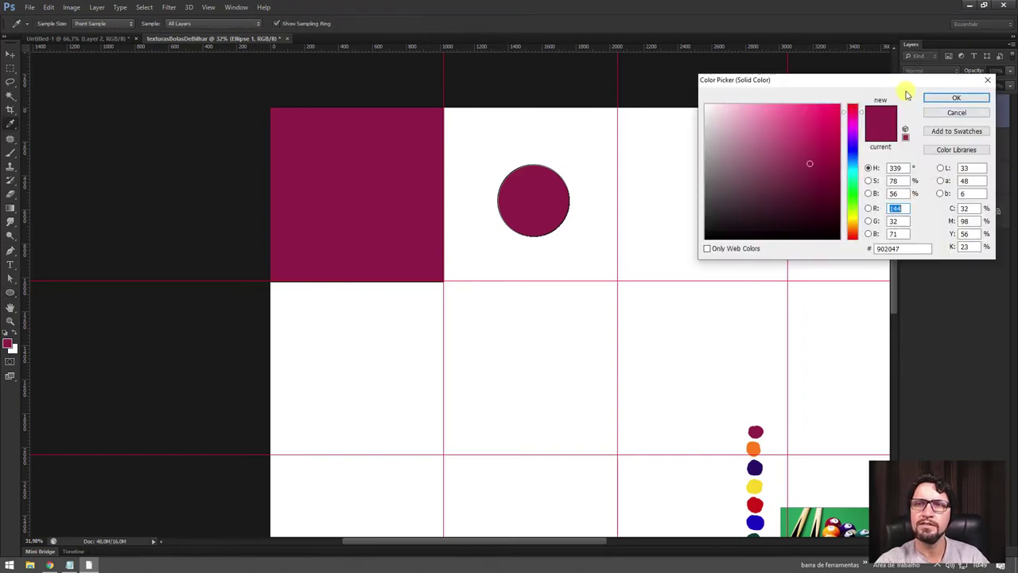
{"action": "left_click_drag", "start_coordinate": [759, 142], "coordinate": [673, 84]}
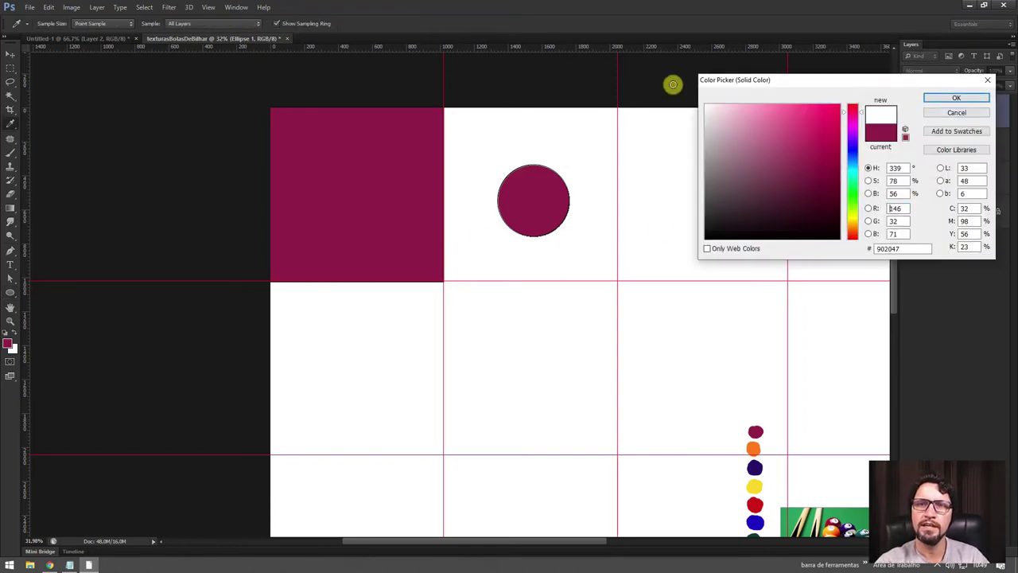
{"action": "left_click", "coordinate": [944, 99]}
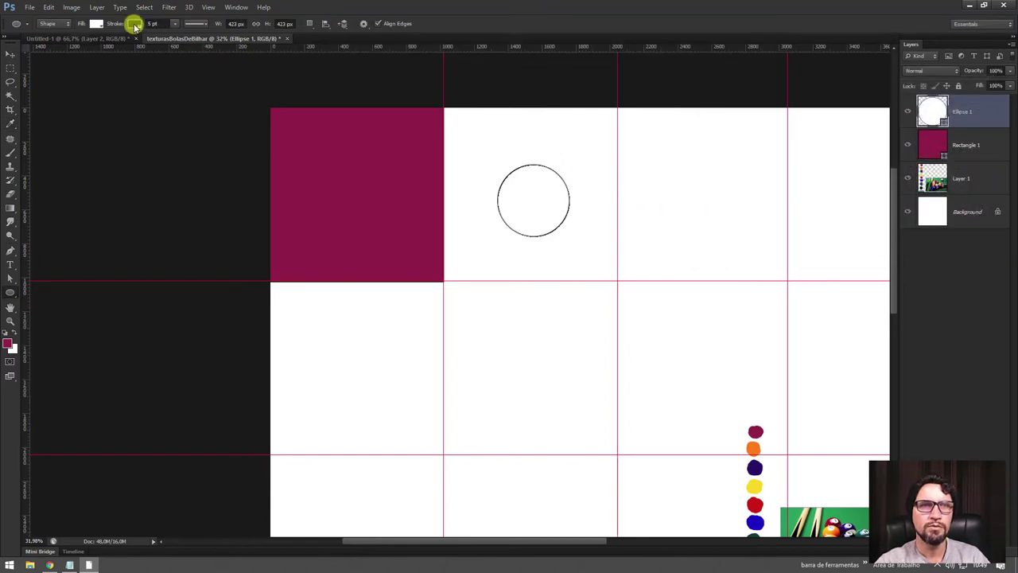
{"action": "left_click", "coordinate": [134, 25]}
{"action": "left_click", "coordinate": [92, 46]}
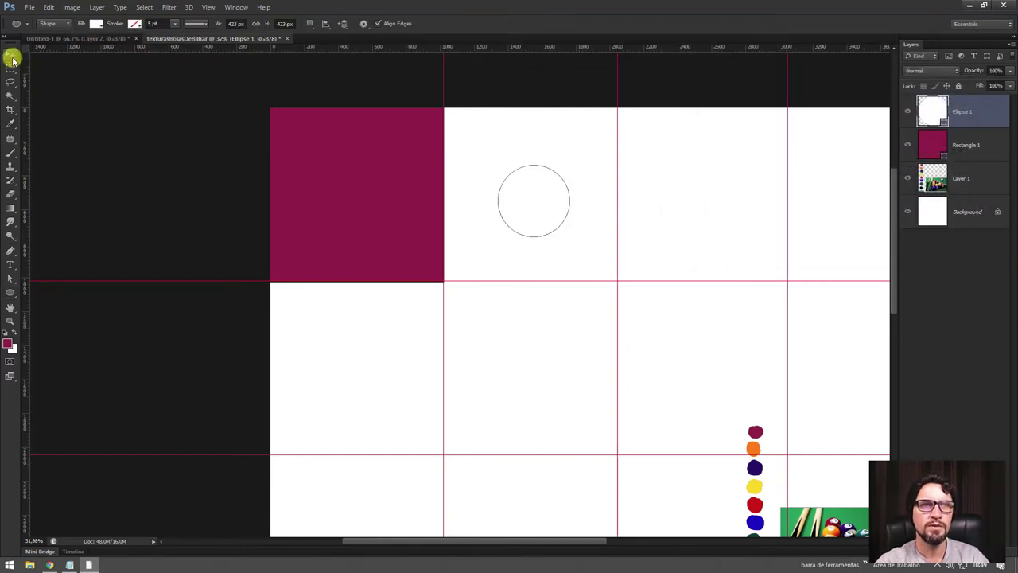
- Move the white circle onto the centre of the maroon square and deselect it
{"action": "left_click", "coordinate": [11, 53]}
{"action": "mouse_move", "coordinate": [513, 195]}
{"action": "left_mouse_down"}
{"action": "mouse_move", "coordinate": [351, 200]}
{"action": "mouse_move", "coordinate": [331, 182]}
{"action": "left_mouse_up"}
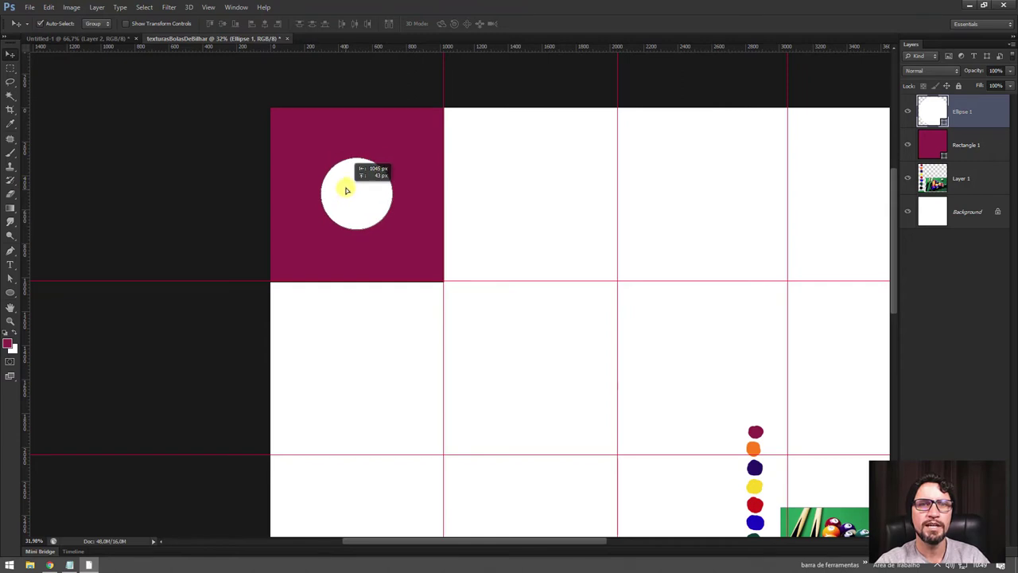
{"action": "left_click", "coordinate": [137, 212]}
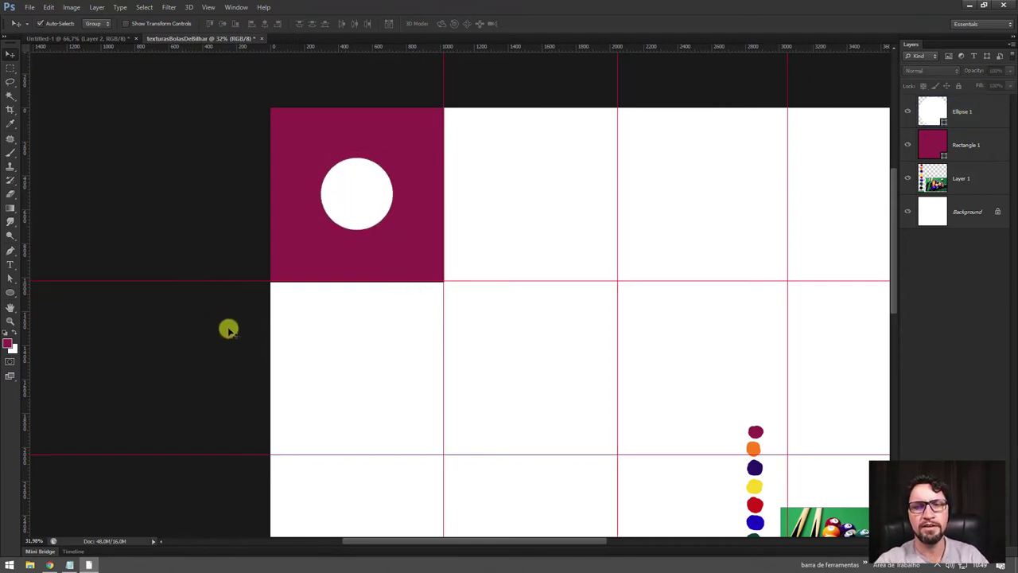
- Zoom into the Untitled-1 billiard photo and compare it with the pool-ball grid
{"action": "left_click", "coordinate": [118, 37]}
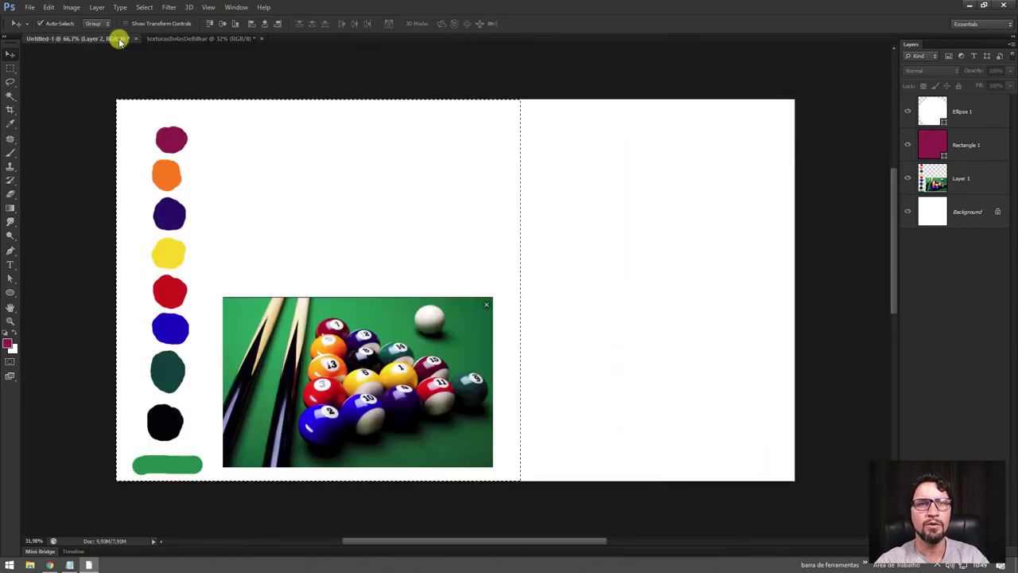
{"action": "key", "text": "z"}
{"action": "mouse_move", "coordinate": [314, 411]}
{"action": "left_mouse_down"}
{"action": "mouse_move", "coordinate": [359, 466]}
{"action": "mouse_move", "coordinate": [698, 273]}
{"action": "left_mouse_up"}
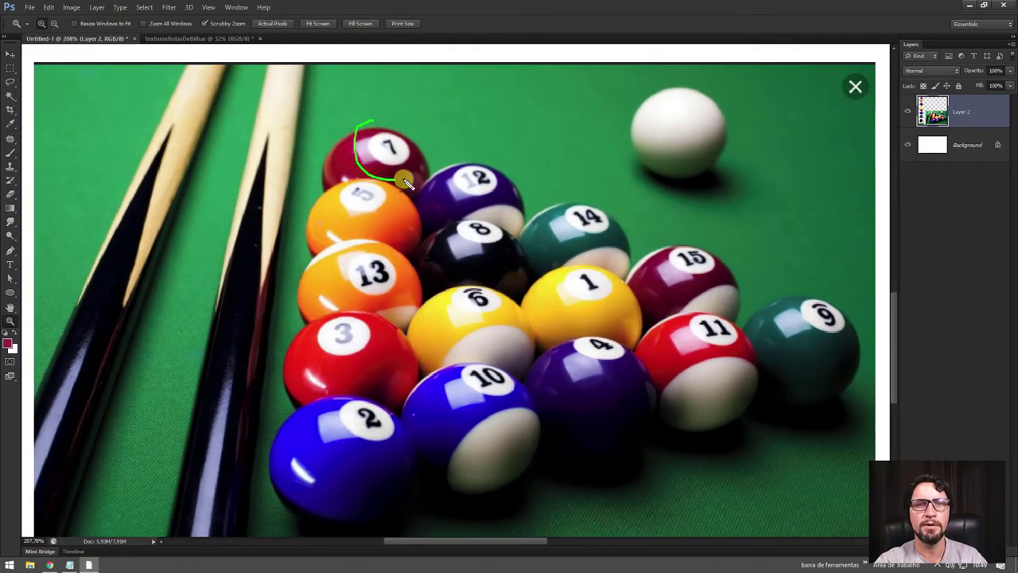
{"action": "left_click", "coordinate": [206, 38]}
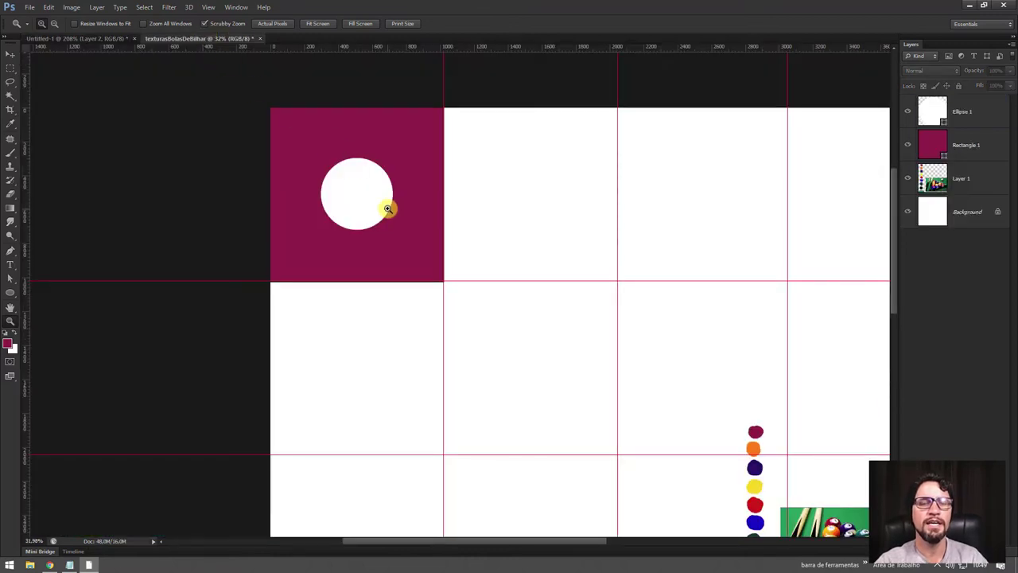
{"action": "left_click_drag", "start_coordinate": [384, 210], "coordinate": [365, 181]}
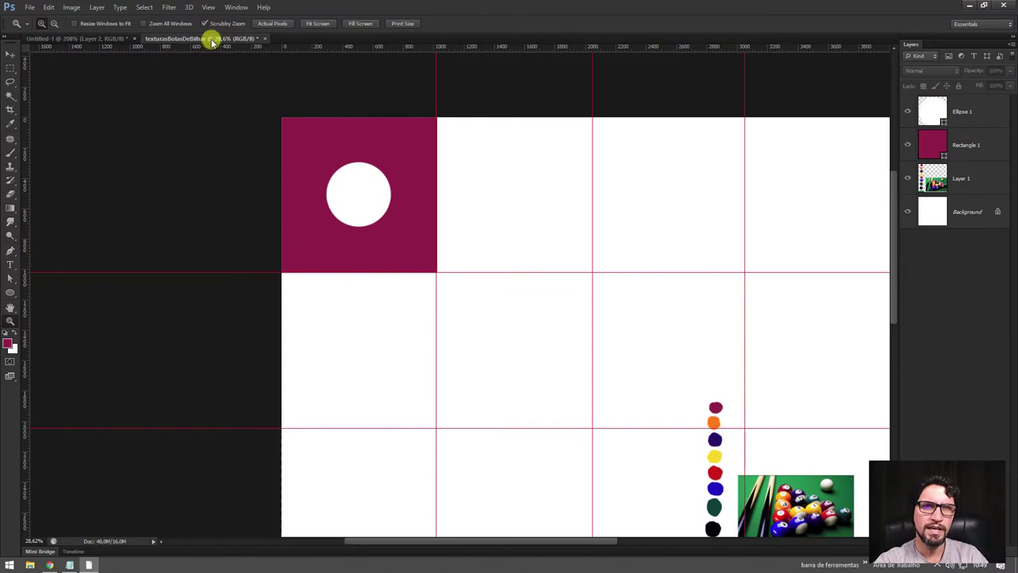
{"action": "left_click", "coordinate": [82, 39]}
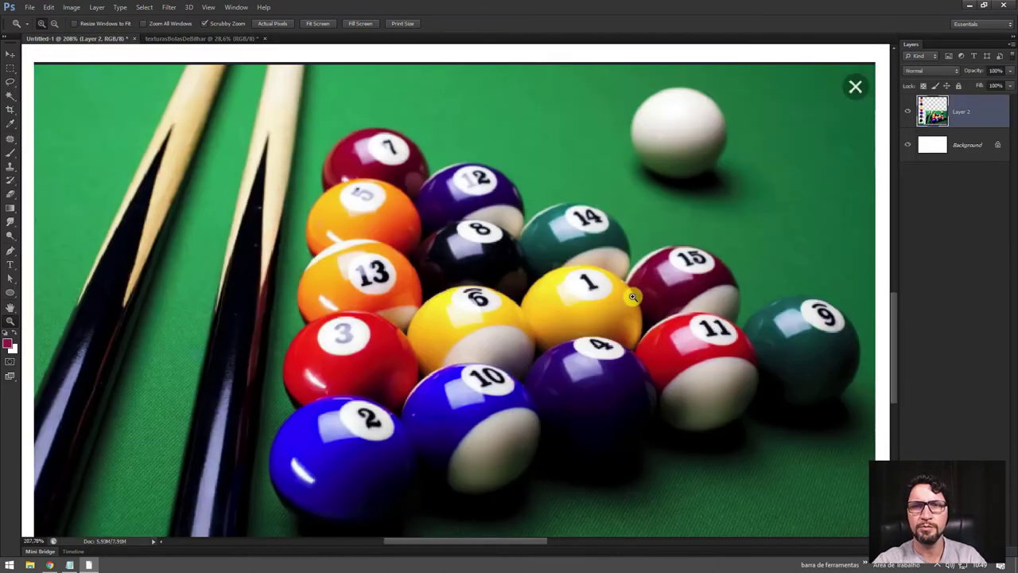
{"action": "left_click", "coordinate": [210, 39]}
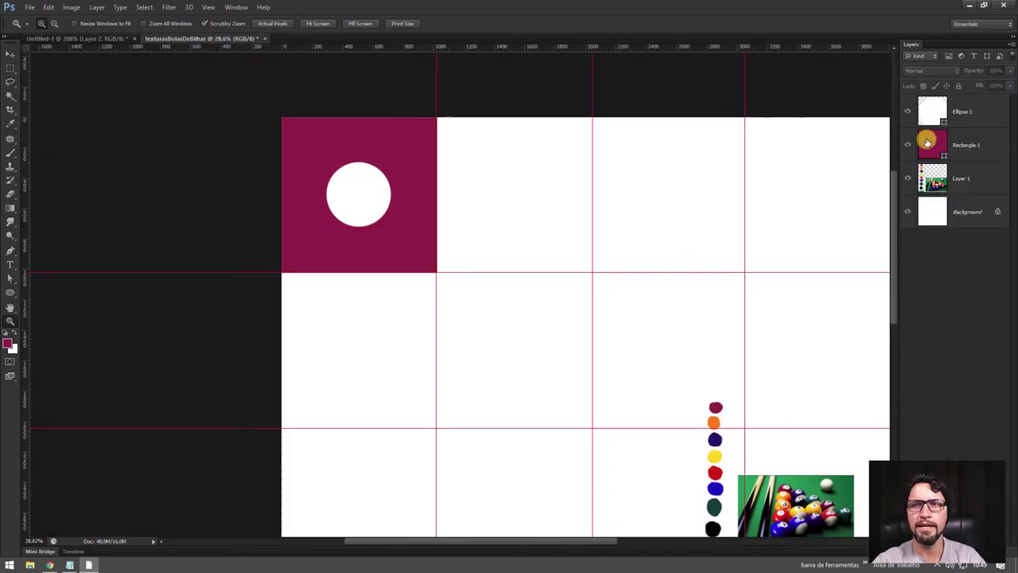
- Recolour the top-left square yellow from the reference dot, then select the white circle layer
{"action": "double_click", "coordinate": [926, 143]}
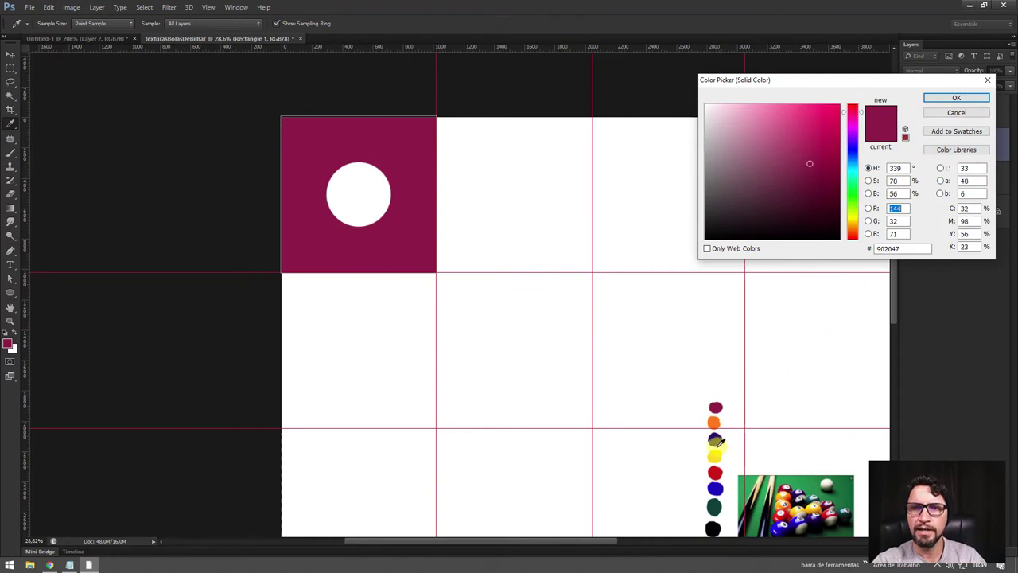
{"action": "left_click", "coordinate": [715, 455]}
{"action": "left_click", "coordinate": [956, 97]}
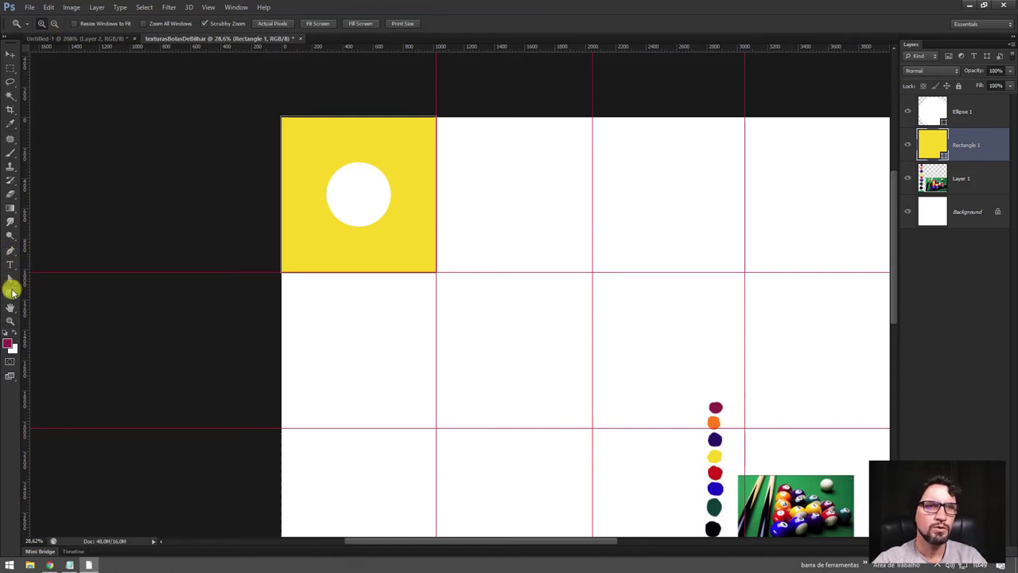
{"action": "left_click", "coordinate": [12, 293]}
{"action": "left_click", "coordinate": [135, 23]}
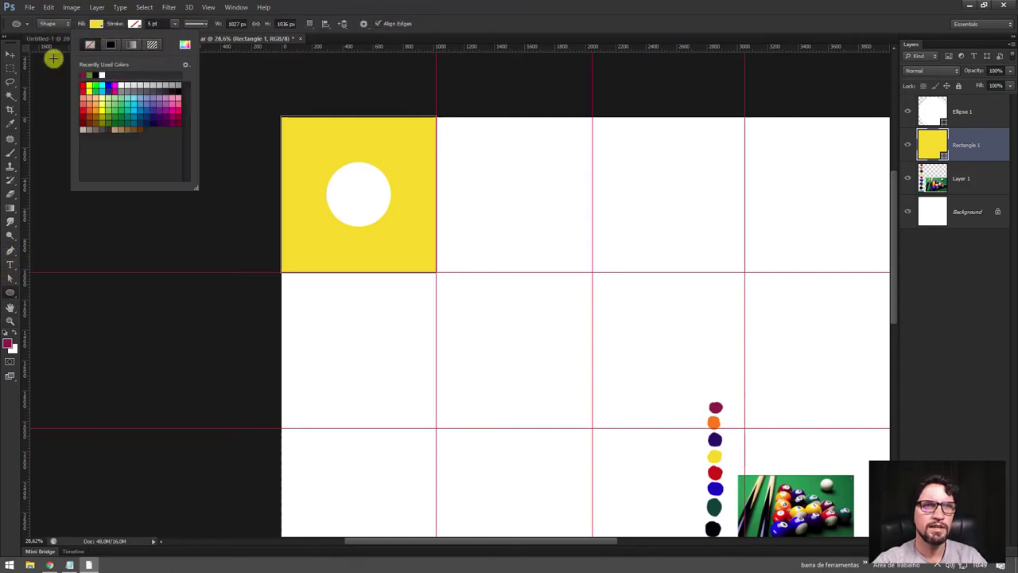
{"action": "left_click", "coordinate": [10, 53]}
{"action": "left_click", "coordinate": [100, 128]}
{"action": "left_click", "coordinate": [368, 216]}
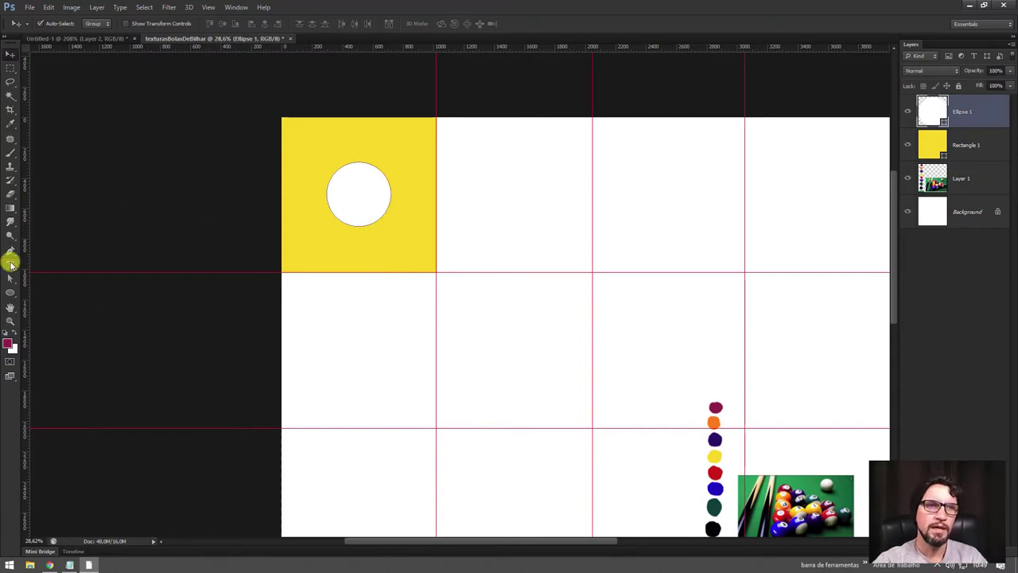
- Add a text layer '1' in the second cell and scale it up
{"action": "key", "text": "t"}
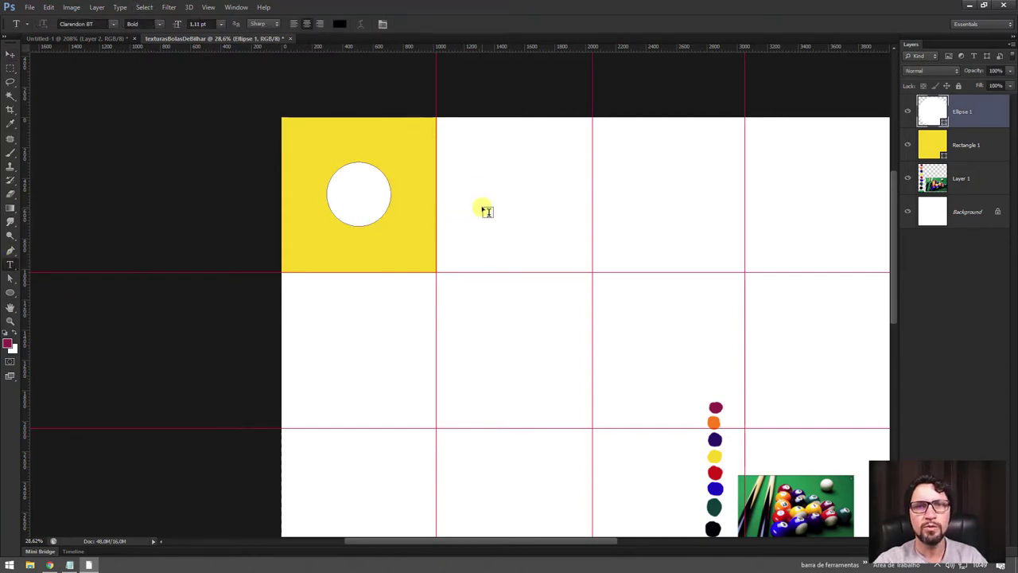
{"action": "left_click", "coordinate": [487, 210]}
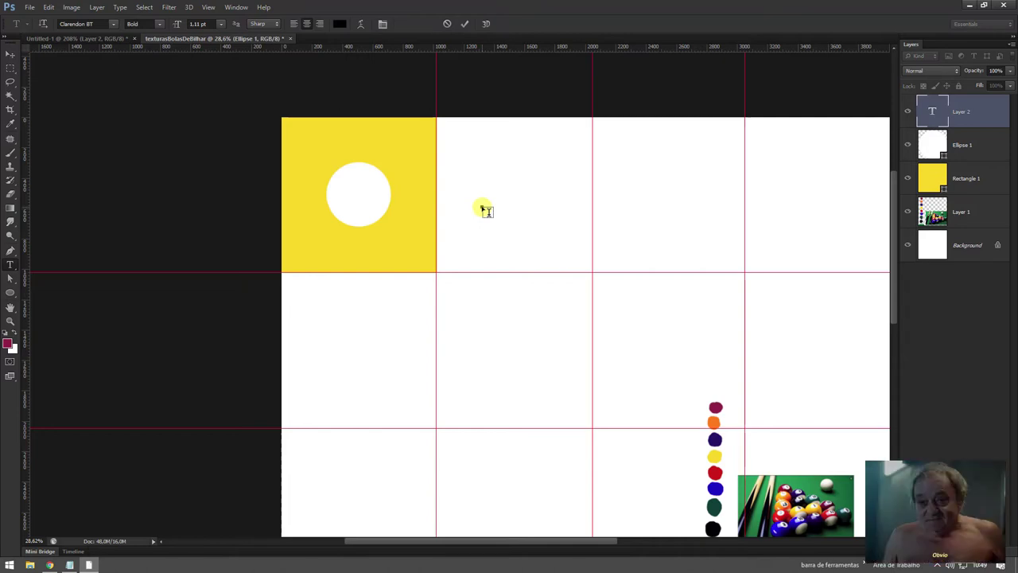
{"action": "key", "text": "ctrl+t"}
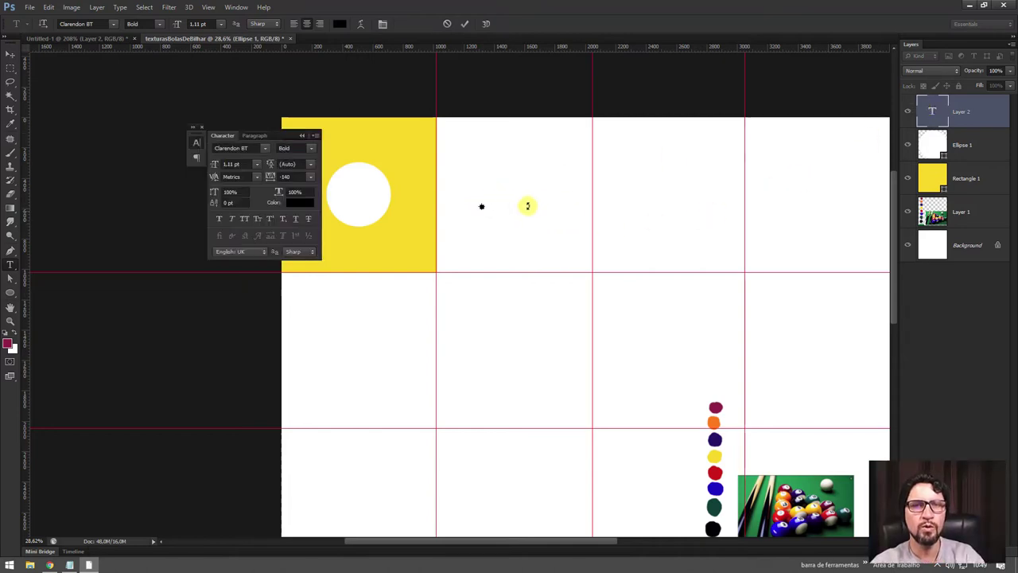
{"action": "left_click", "coordinate": [11, 56]}
{"action": "key", "text": "ctrl+t"}
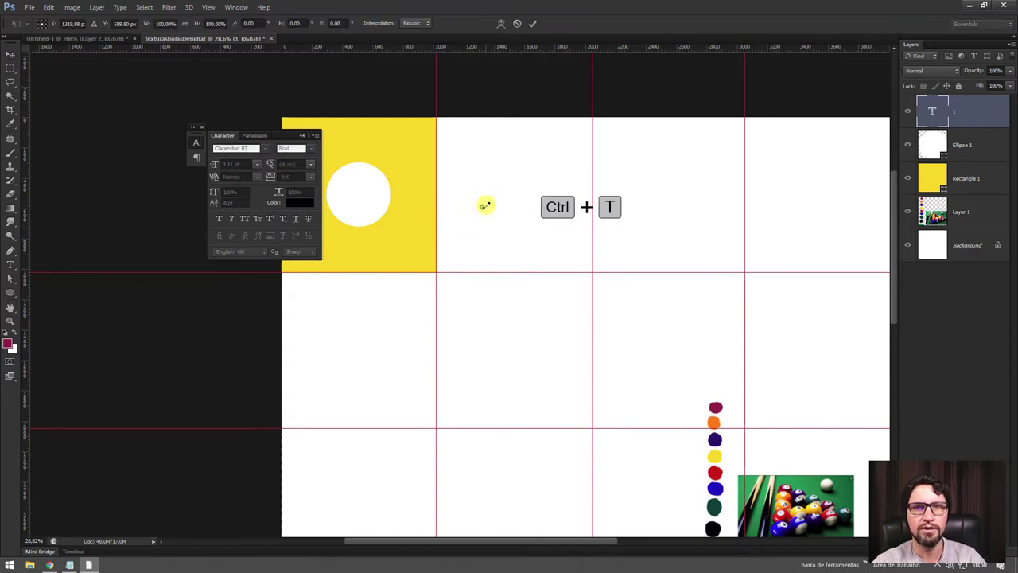
{"action": "left_click_drag", "start_coordinate": [485, 206], "coordinate": [496, 173]}
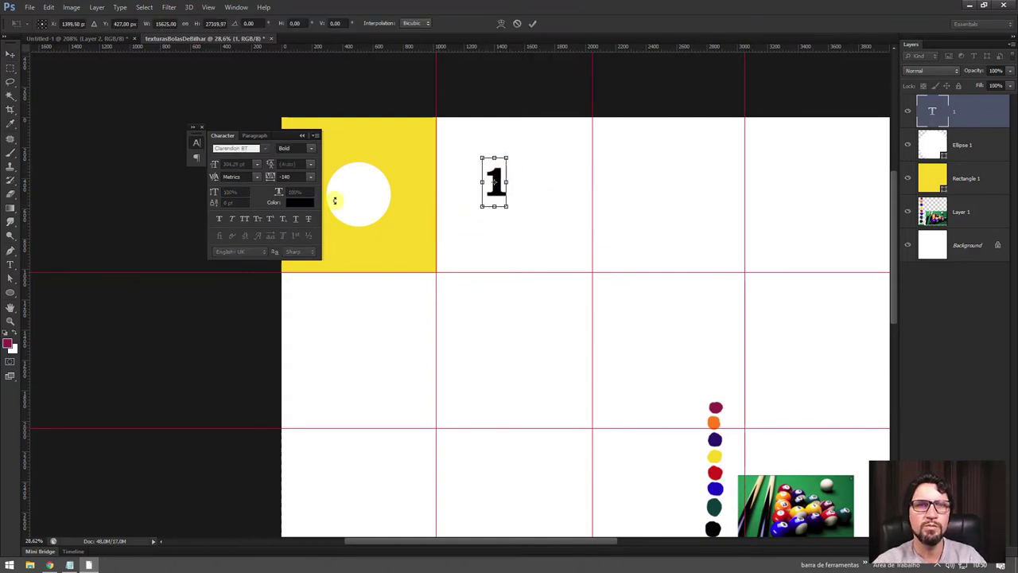
{"action": "key", "text": "Return"}
- Keep bold Clarendon BT as the number's font and collapse the Character panel
{"action": "left_click", "coordinate": [265, 150]}
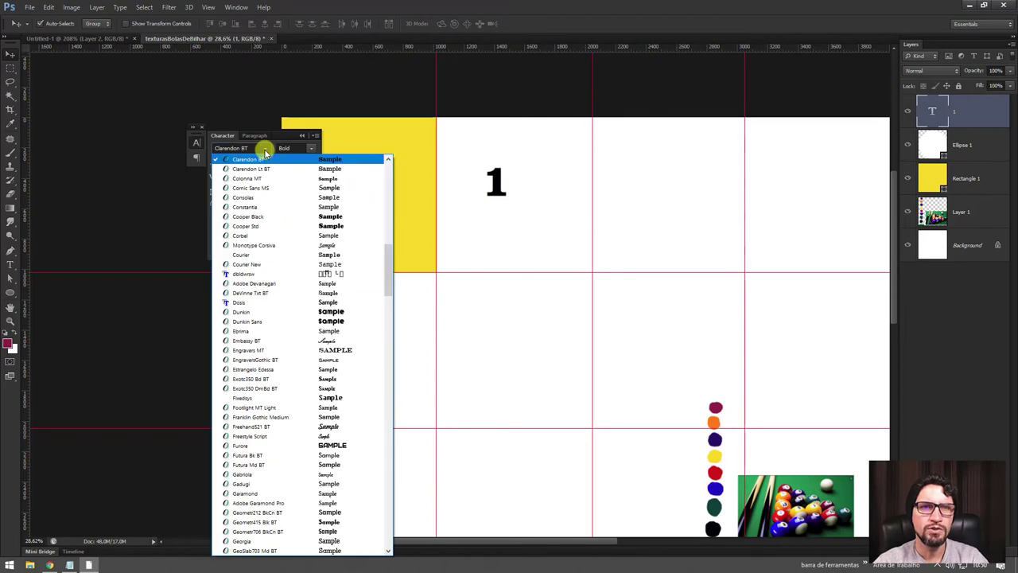
{"action": "left_click", "coordinate": [264, 150]}
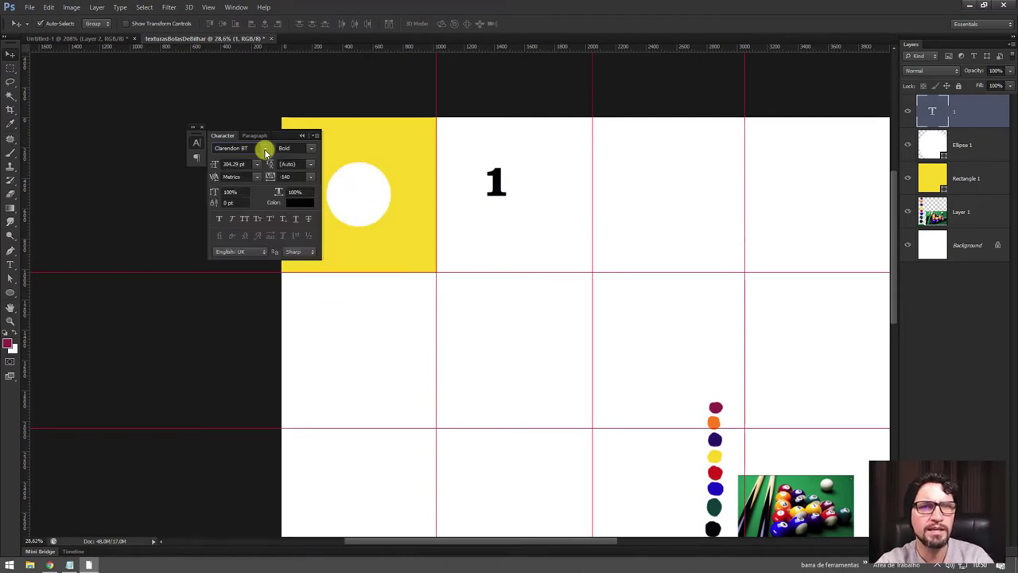
{"action": "left_click", "coordinate": [265, 150]}
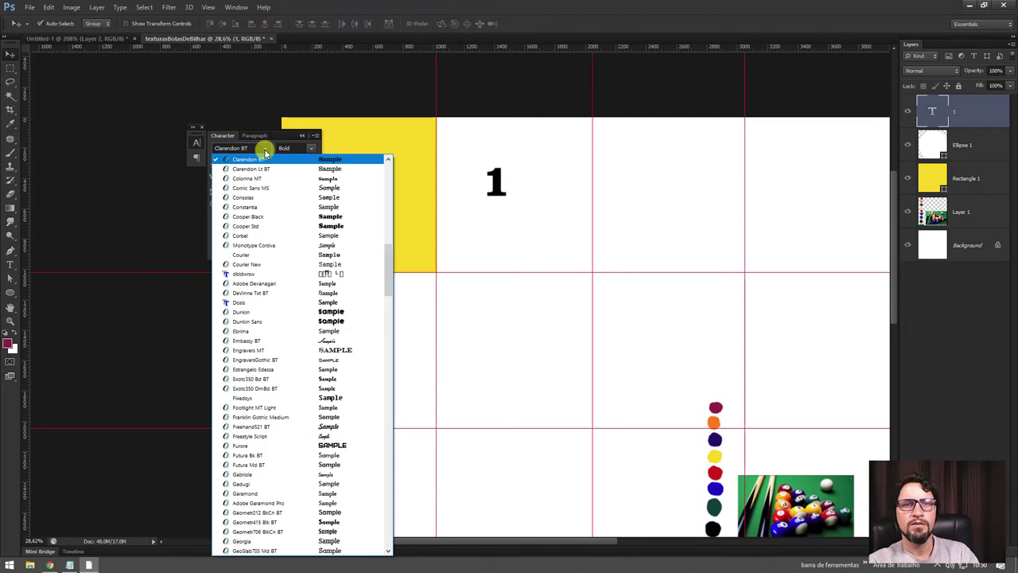
{"action": "left_click", "coordinate": [265, 150]}
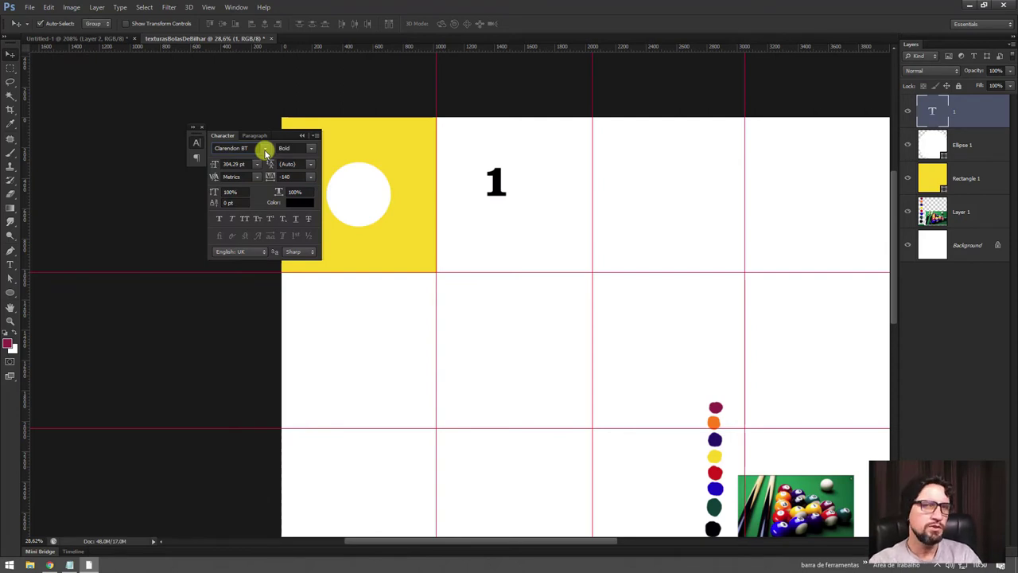
{"action": "left_click", "coordinate": [303, 139]}
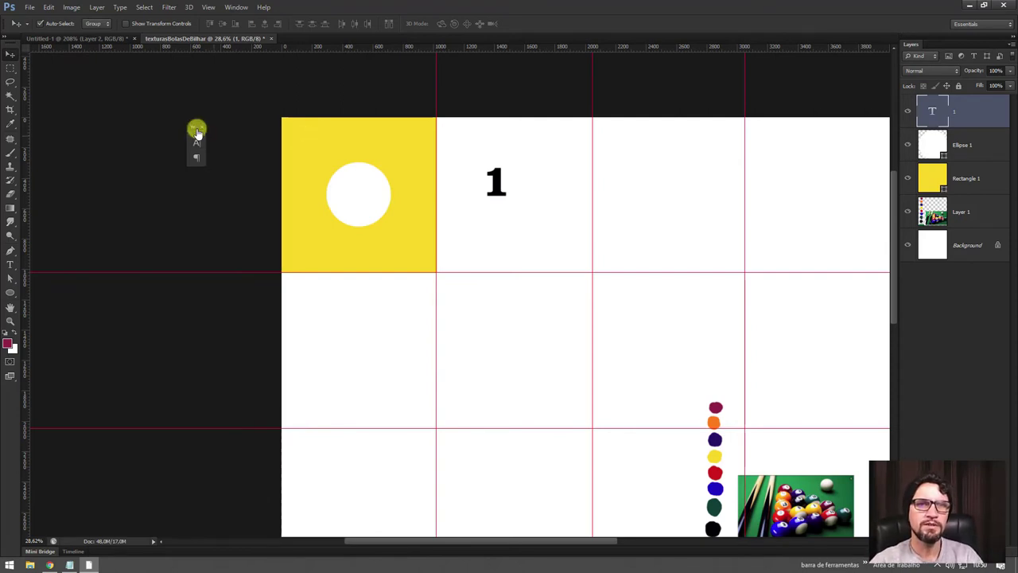
- Move the '1' into the white circle and shrink it slightly
{"action": "left_click_drag", "start_coordinate": [496, 190], "coordinate": [359, 206]}
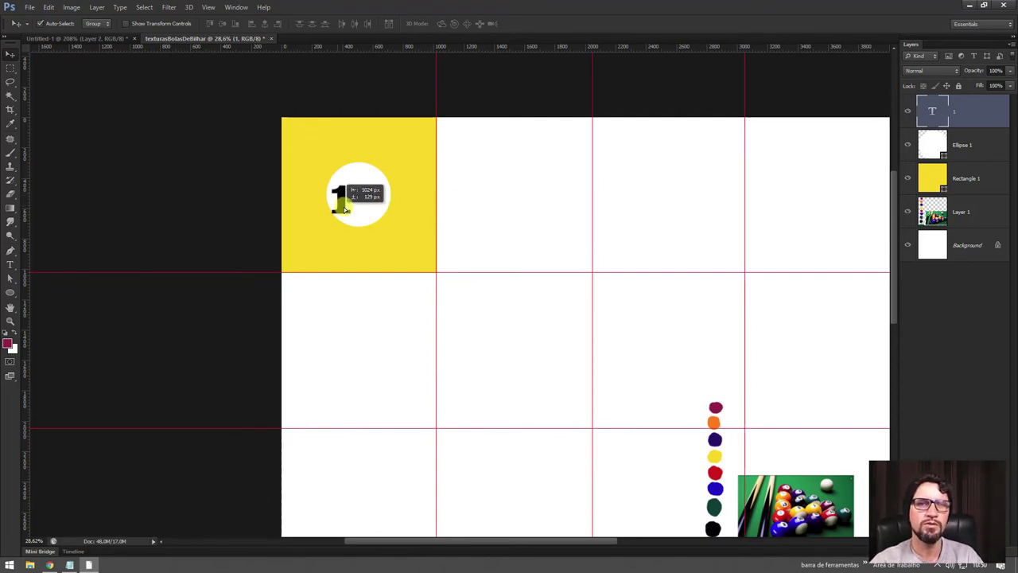
{"action": "key", "text": "ctrl+t"}
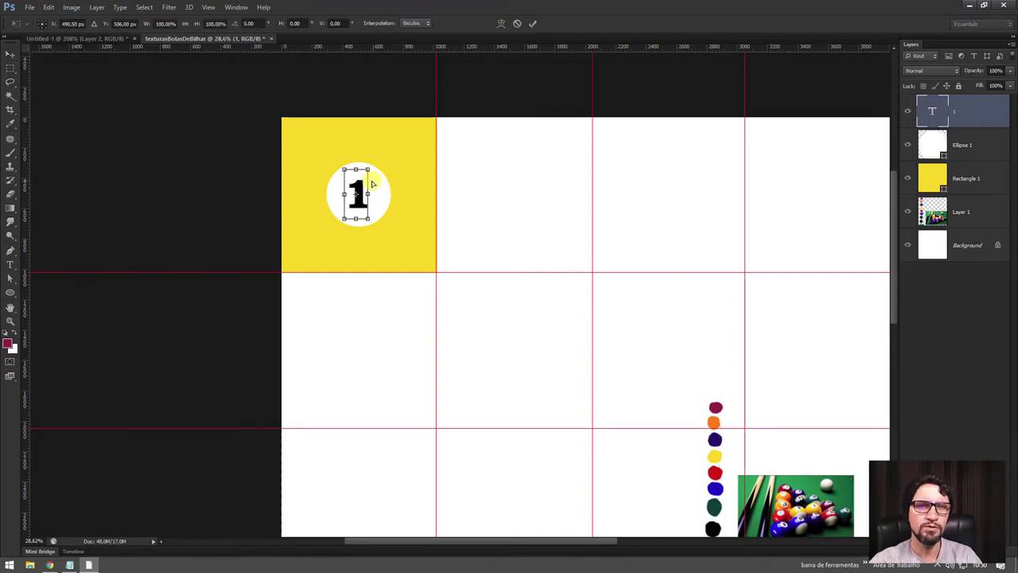
{"action": "left_click_drag", "start_coordinate": [368, 170], "coordinate": [366, 172]}
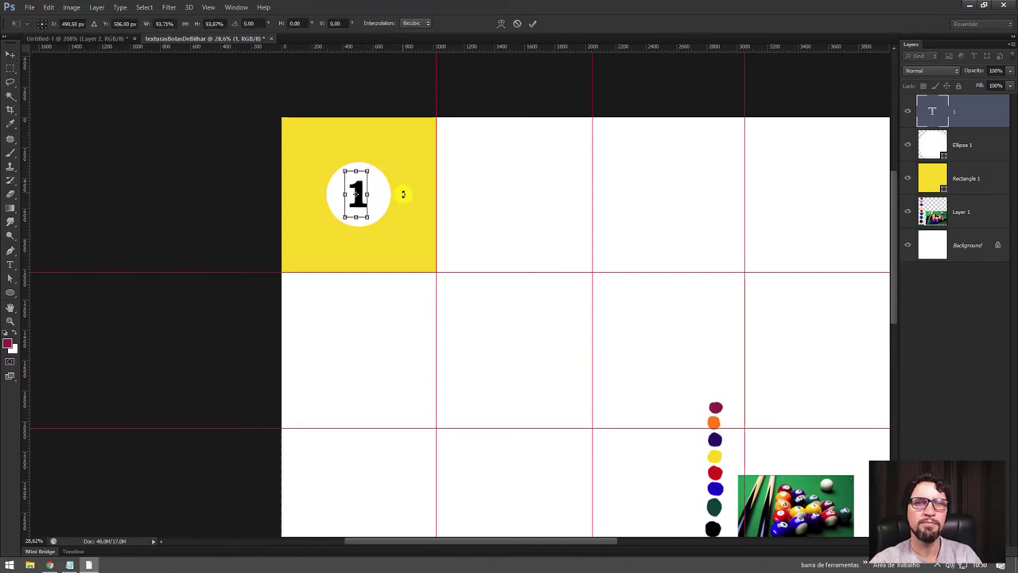
{"action": "key", "text": "Return"}
- Scale the white circle and the '1' together to about 90%
{"action": "left_click", "coordinate": [382, 195]}
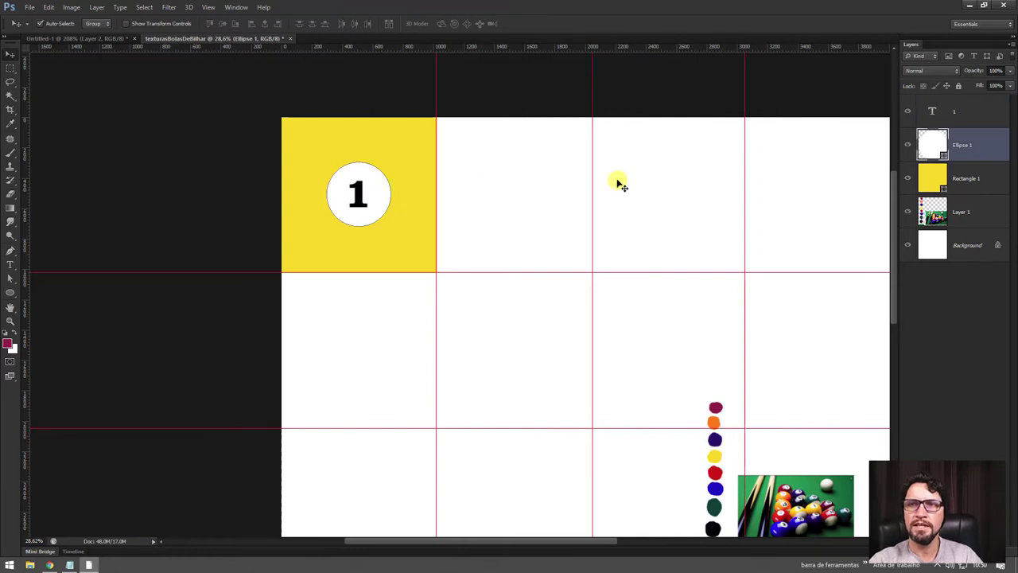
{"action": "left_click", "coordinate": [944, 117], "text": "ctrl"}
{"action": "key", "text": "ctrl+t"}
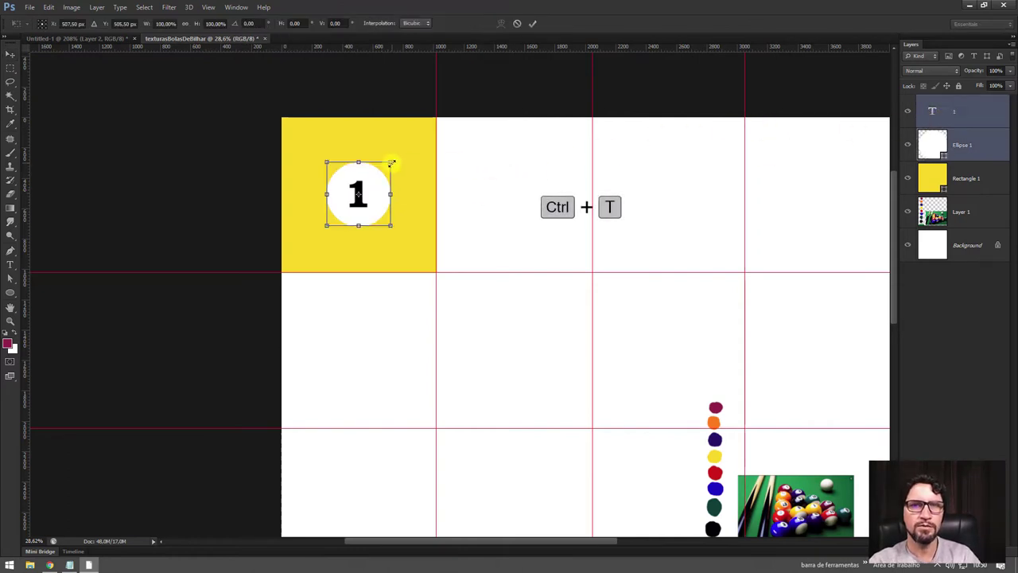
{"action": "mouse_move", "coordinate": [391, 162]}
{"action": "left_mouse_down"}
{"action": "mouse_move", "coordinate": [418, 279]}
{"action": "mouse_move", "coordinate": [480, 416]}
{"action": "mouse_move", "coordinate": [432, 348]}
{"action": "mouse_move", "coordinate": [377, 239]}
{"action": "mouse_move", "coordinate": [387, 231]}
{"action": "left_mouse_up"}
{"action": "key", "text": "Return"}
{"action": "key", "text": "z"}
{"action": "left_click", "coordinate": [11, 54]}
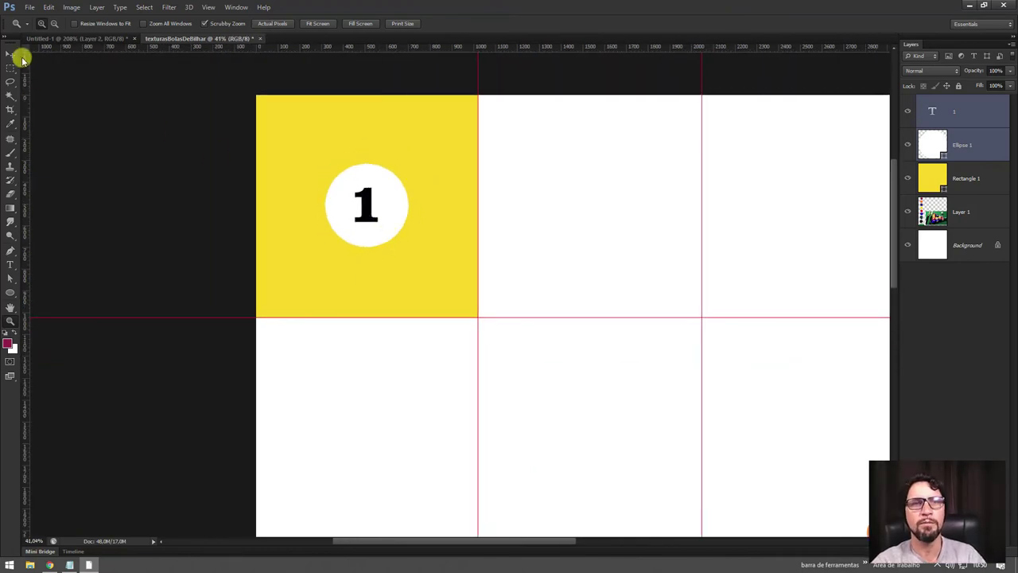
- Group the number, circle and yellow rectangle layers as '01'
{"action": "left_click", "coordinate": [978, 185], "text": "shift"}
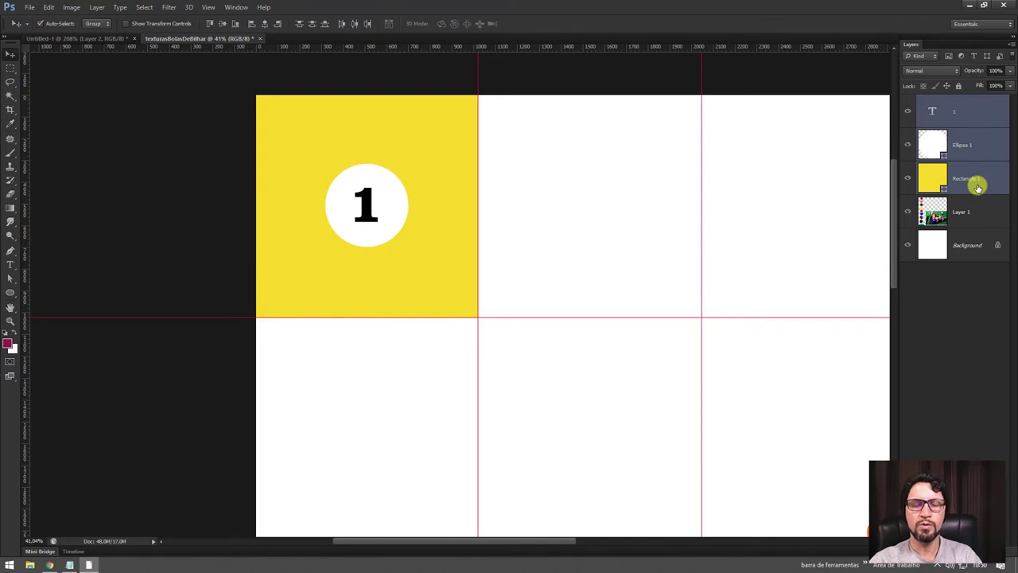
{"action": "key", "text": "ctrl+g"}
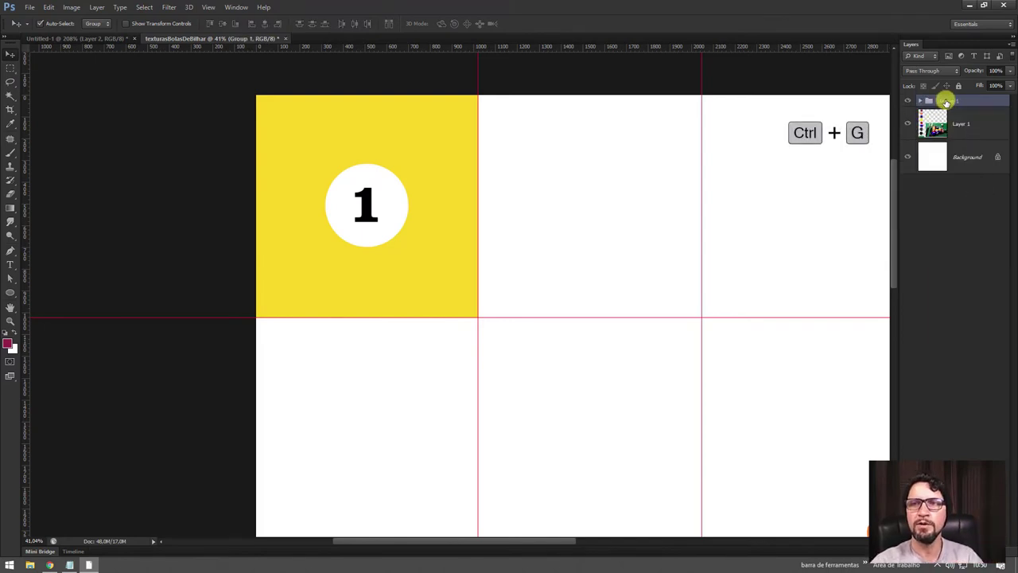
{"action": "type", "text": "01"}
{"action": "key", "text": "Return"}
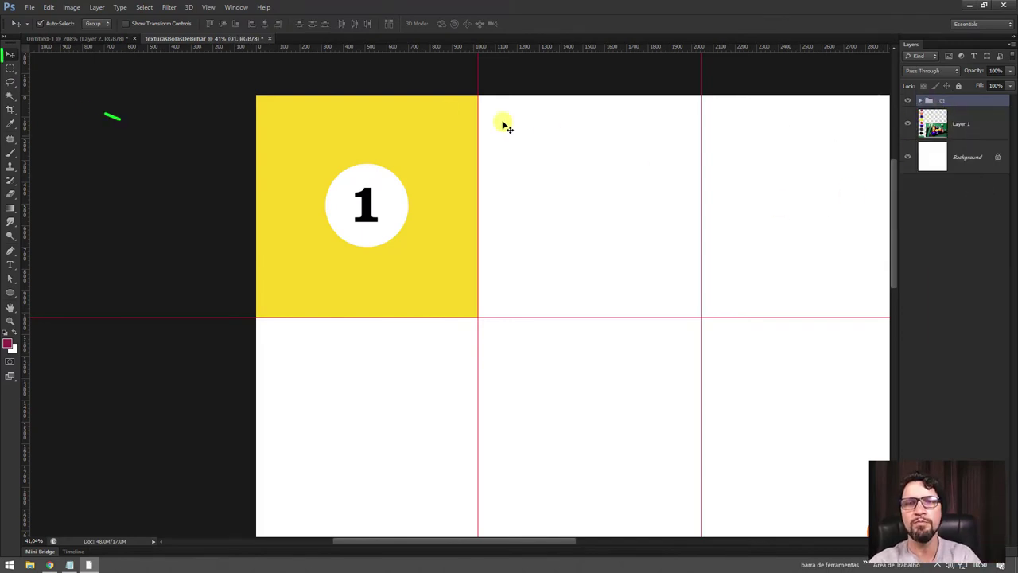
- Duplicate the ball tile into the next cell and change its number to 2
{"action": "key", "text": "alt"}
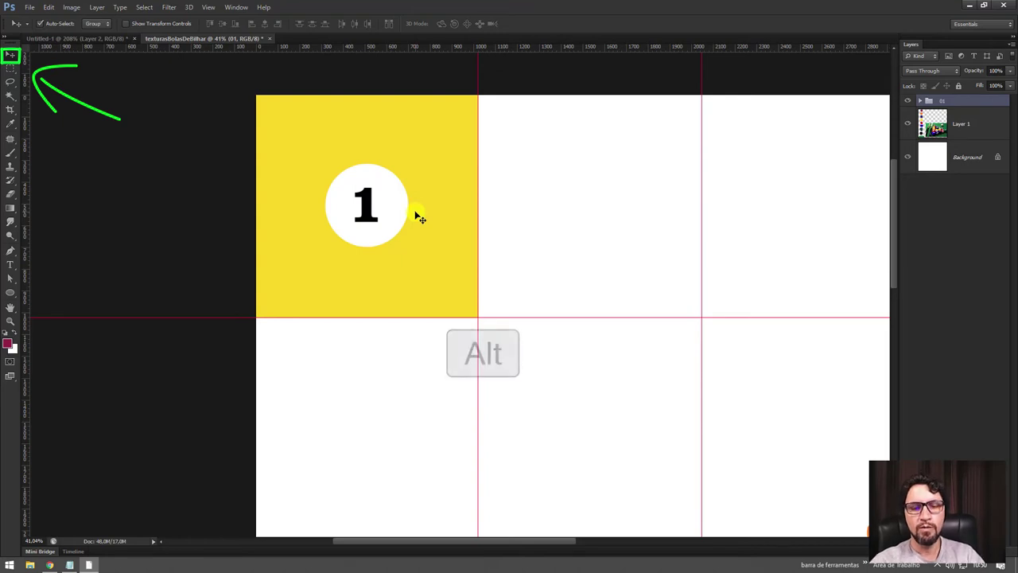
{"action": "left_click_drag", "start_coordinate": [397, 237], "coordinate": [598, 229]}
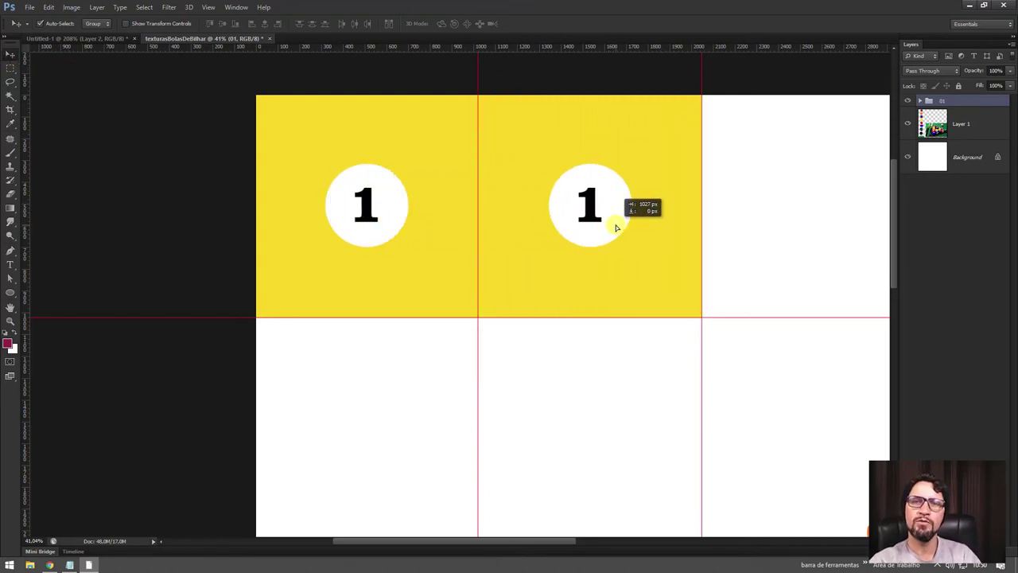
{"action": "left_click_drag", "start_coordinate": [598, 229], "coordinate": [621, 229]}
{"action": "key", "text": "t"}
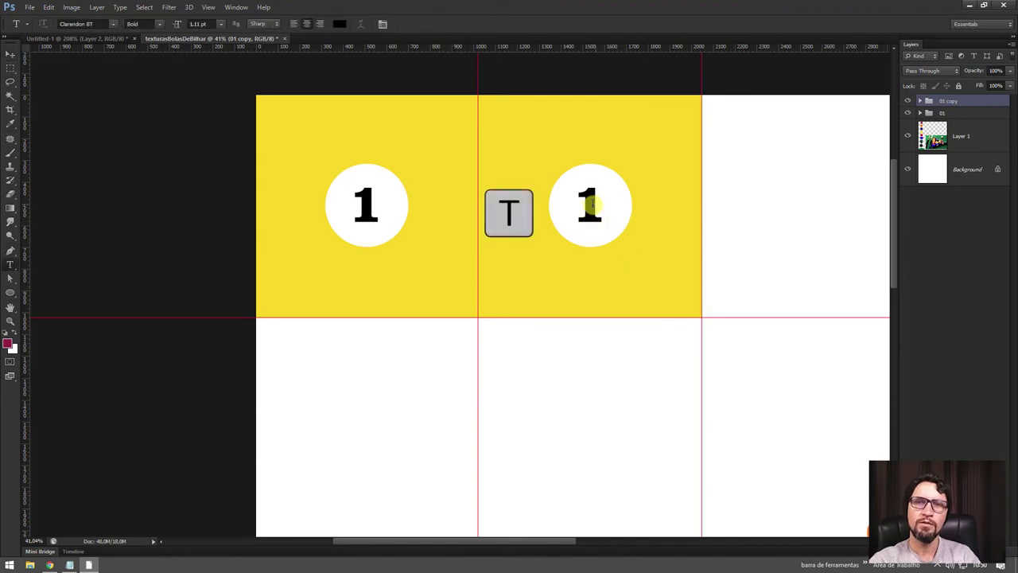
{"action": "double_click", "coordinate": [589, 209]}
{"action": "type", "text": "2"}
{"action": "left_click", "coordinate": [10, 54]}
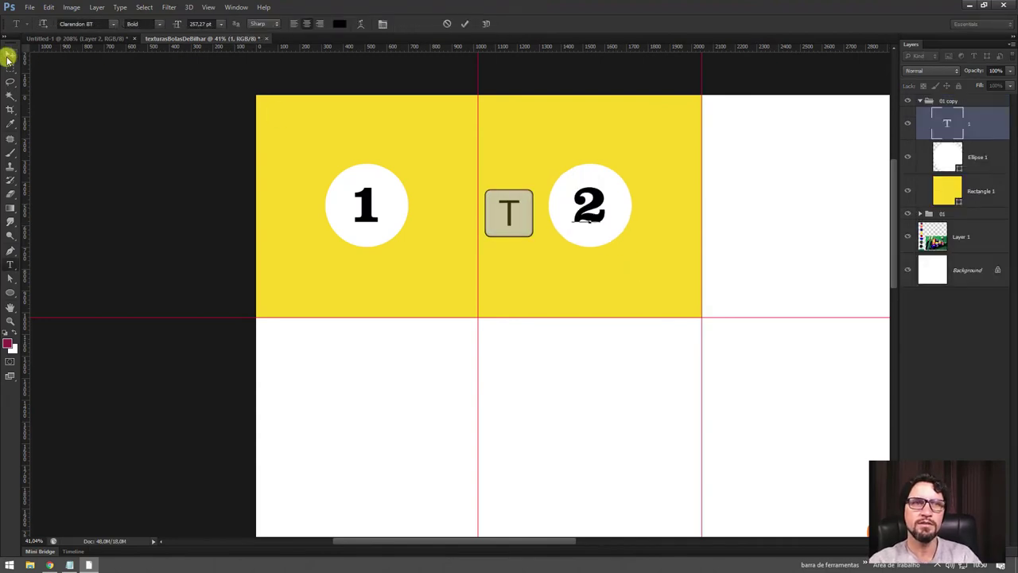
{"action": "left_click", "coordinate": [79, 38]}
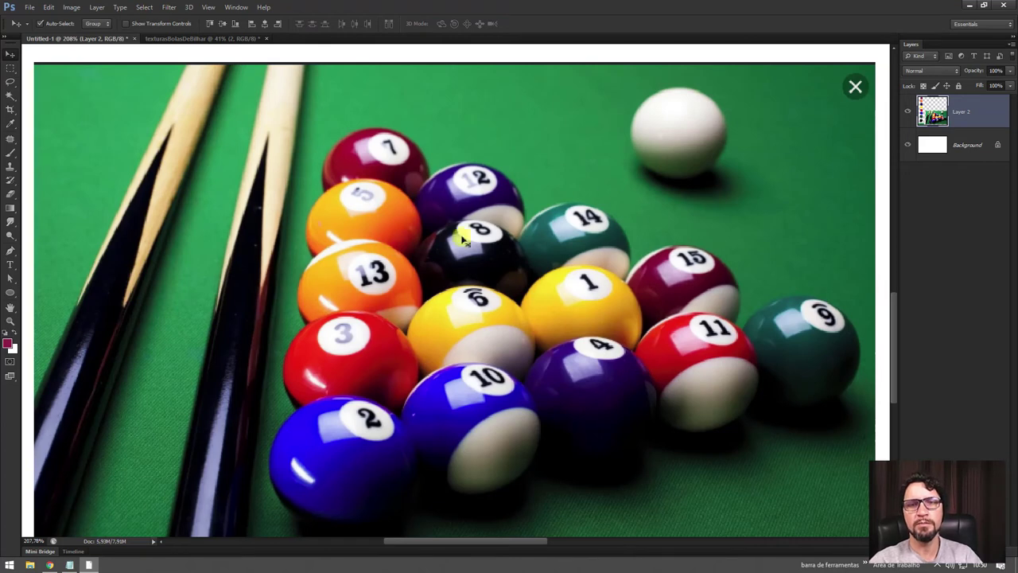
- Recolour the second tile's Rectangle 1 fill blue, sampled from the reference dots
{"action": "left_click", "coordinate": [223, 38]}
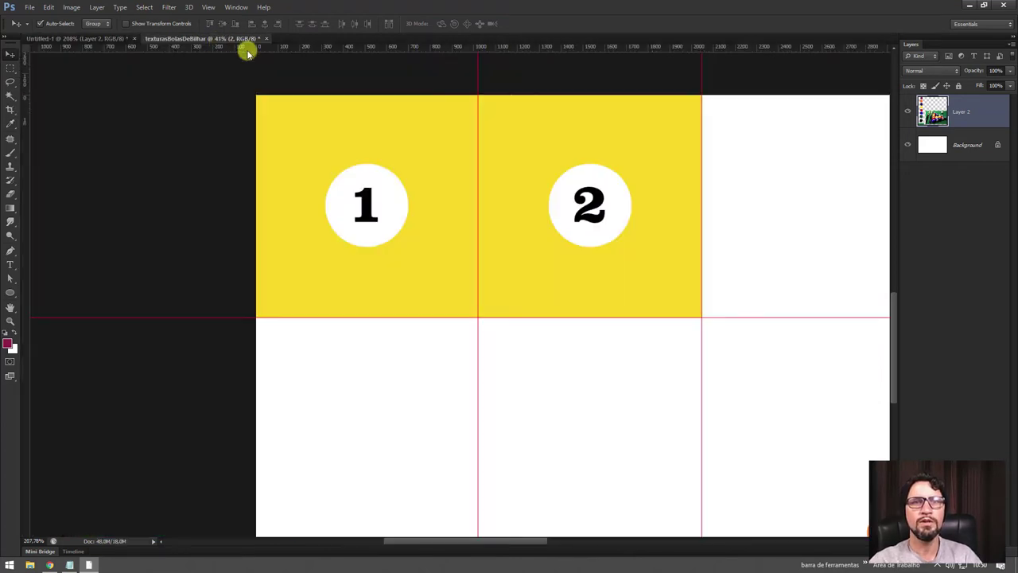
{"action": "double_click", "coordinate": [950, 191]}
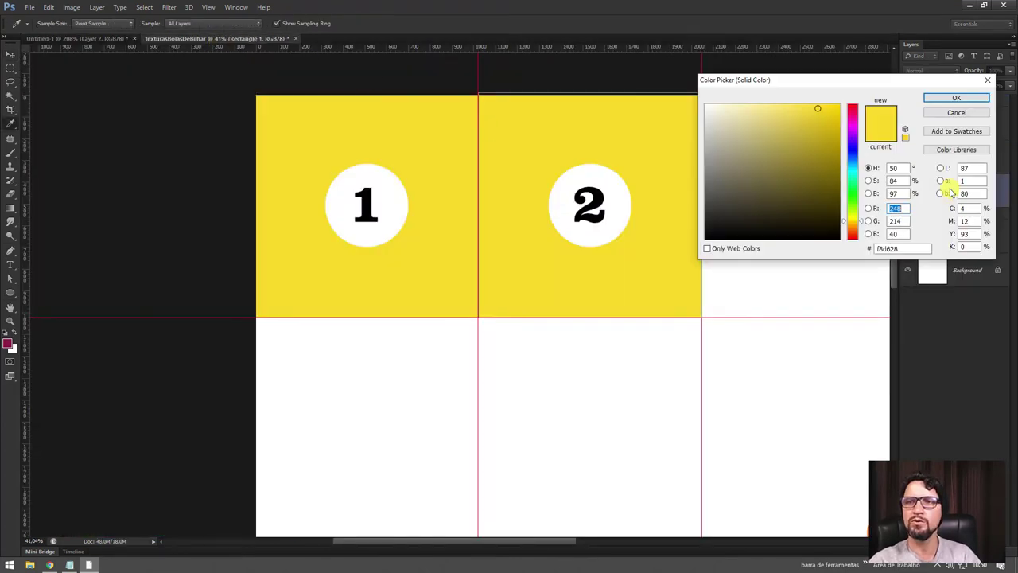
{"action": "left_click_drag", "start_coordinate": [787, 425], "coordinate": [699, 284]}
{"action": "left_click", "coordinate": [791, 487]}
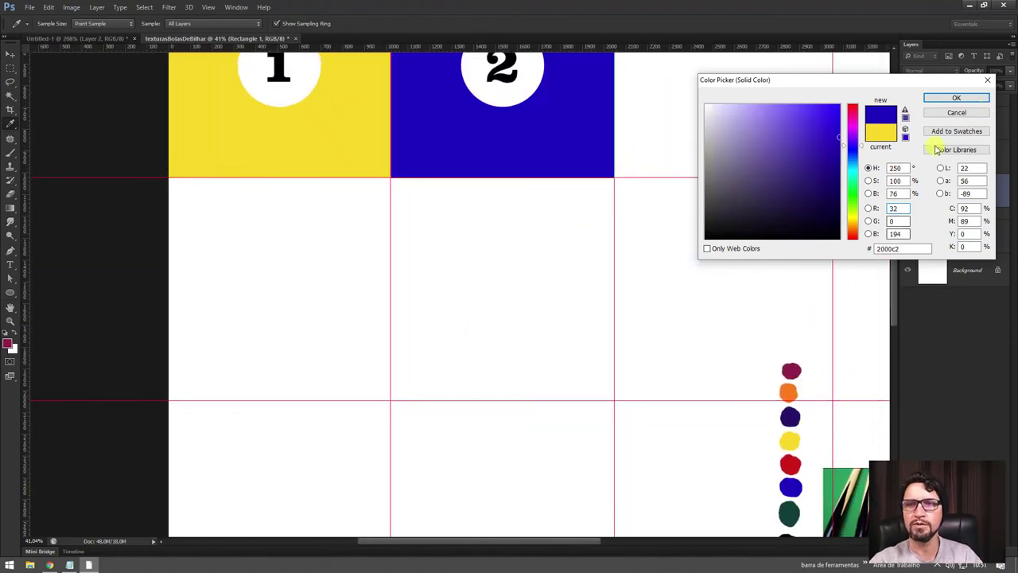
{"action": "left_click", "coordinate": [954, 99]}
{"action": "key", "text": "z"}
{"action": "left_click_drag", "start_coordinate": [611, 174], "coordinate": [589, 130]}
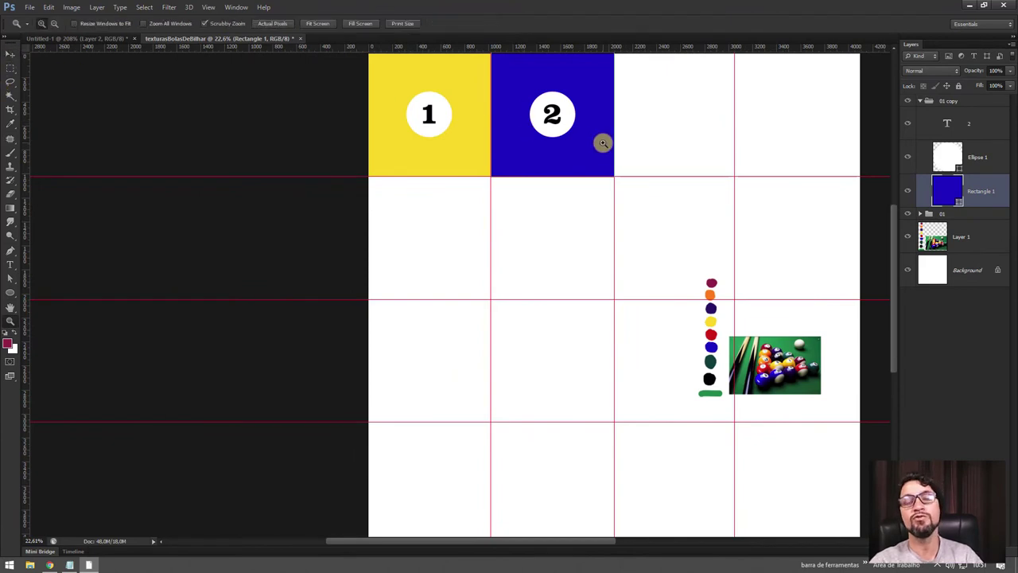
{"action": "left_click_drag", "start_coordinate": [611, 182], "coordinate": [554, 261]}
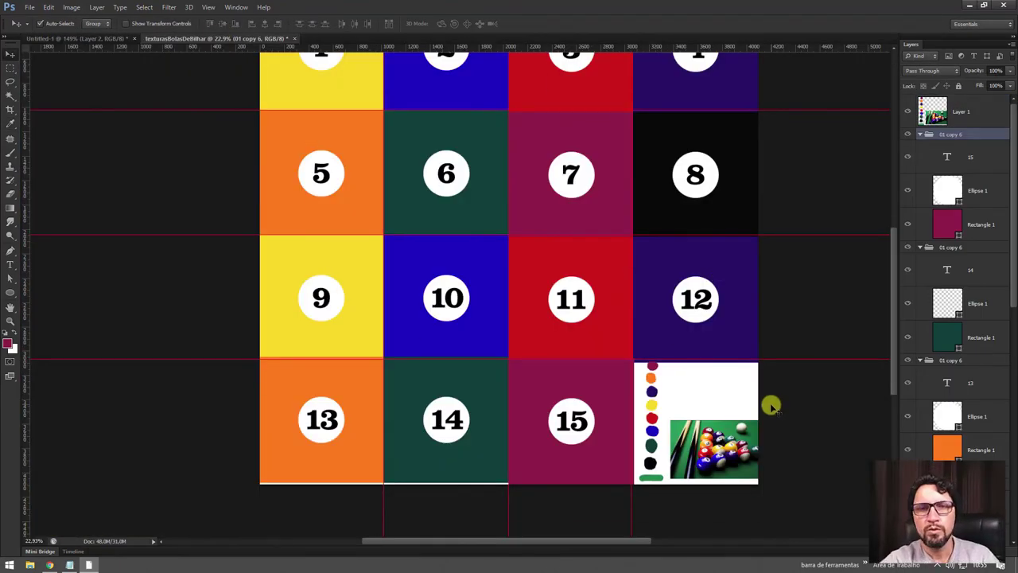
- Check the billiard reference photo, then return to the ball texture sheet
{"action": "scroll", "coordinate": [513, 189], "scroll_direction": "up", "scroll_amount": 2}
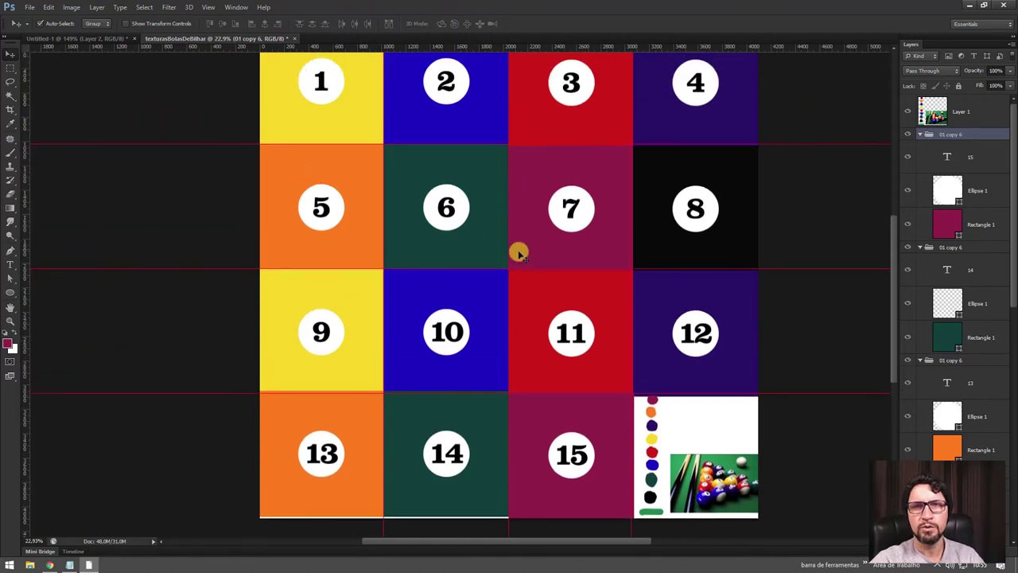
{"action": "scroll", "coordinate": [523, 254], "scroll_direction": "up", "scroll_amount": 1}
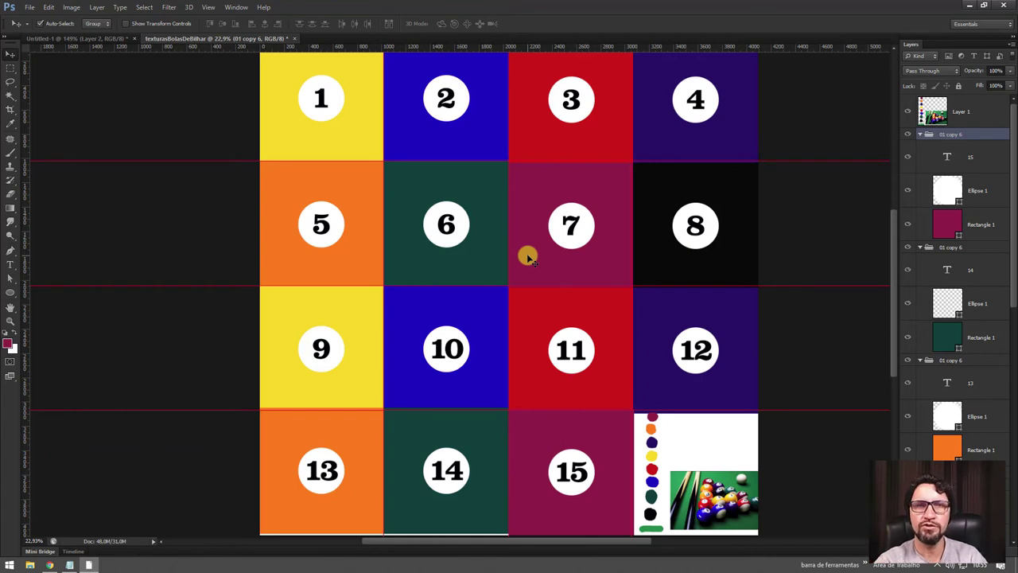
{"action": "left_click", "coordinate": [98, 39]}
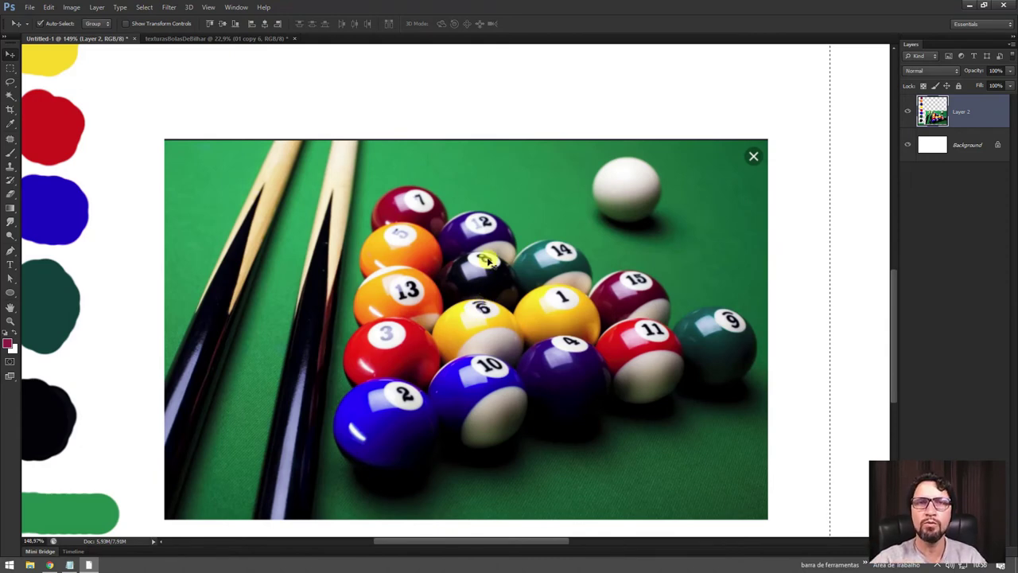
{"action": "left_click", "coordinate": [184, 40]}
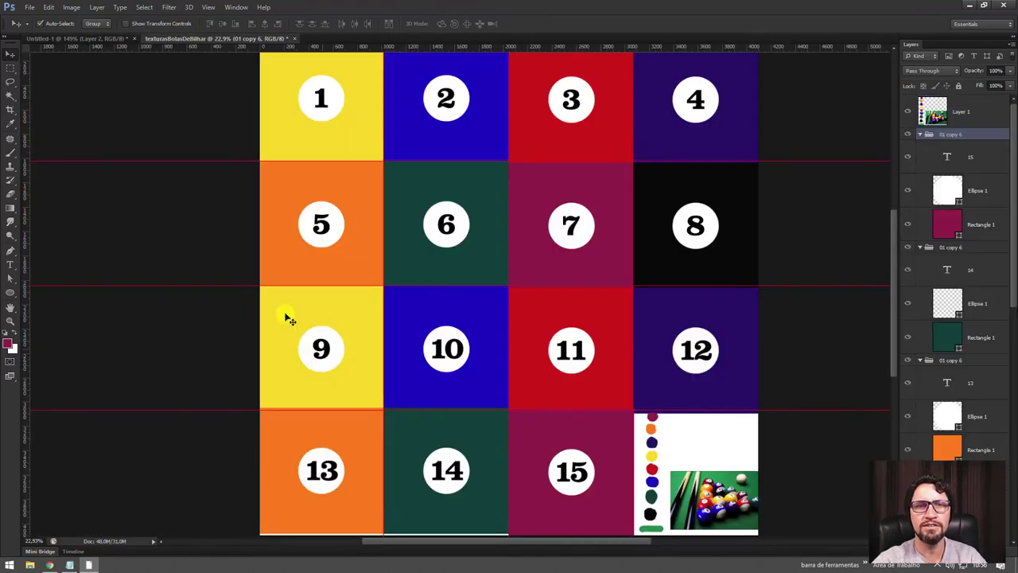
- Select the ball 9 tile and expand its layer group in the Layers panel
{"action": "scroll", "coordinate": [443, 209], "scroll_direction": "down", "scroll_amount": 1}
{"action": "scroll", "coordinate": [340, 268], "scroll_direction": "up", "scroll_amount": 1}
{"action": "scroll", "coordinate": [369, 307], "scroll_direction": "up", "scroll_amount": 3}
{"action": "scroll", "coordinate": [358, 312], "scroll_direction": "down", "scroll_amount": 5}
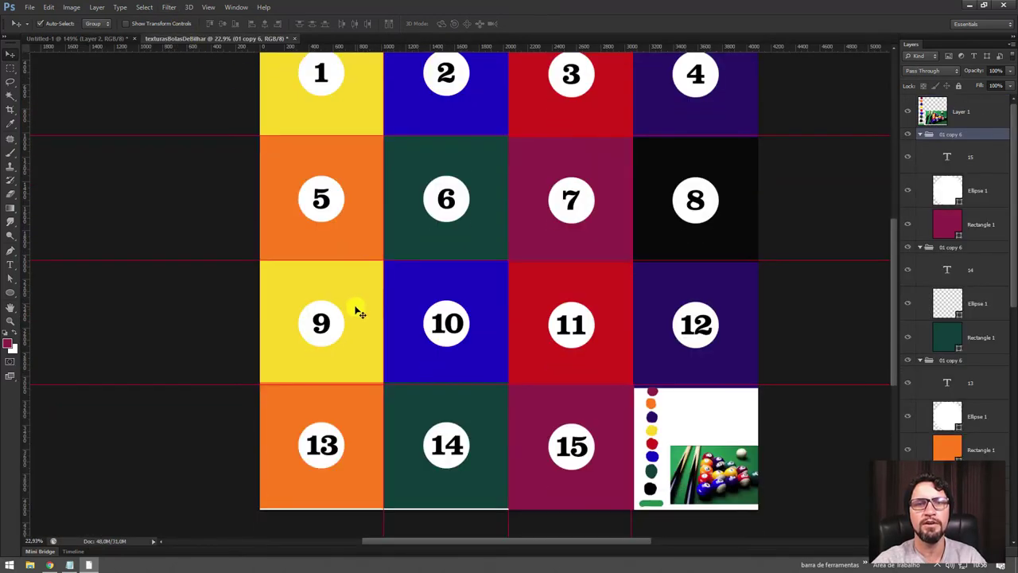
{"action": "left_click", "coordinate": [432, 310]}
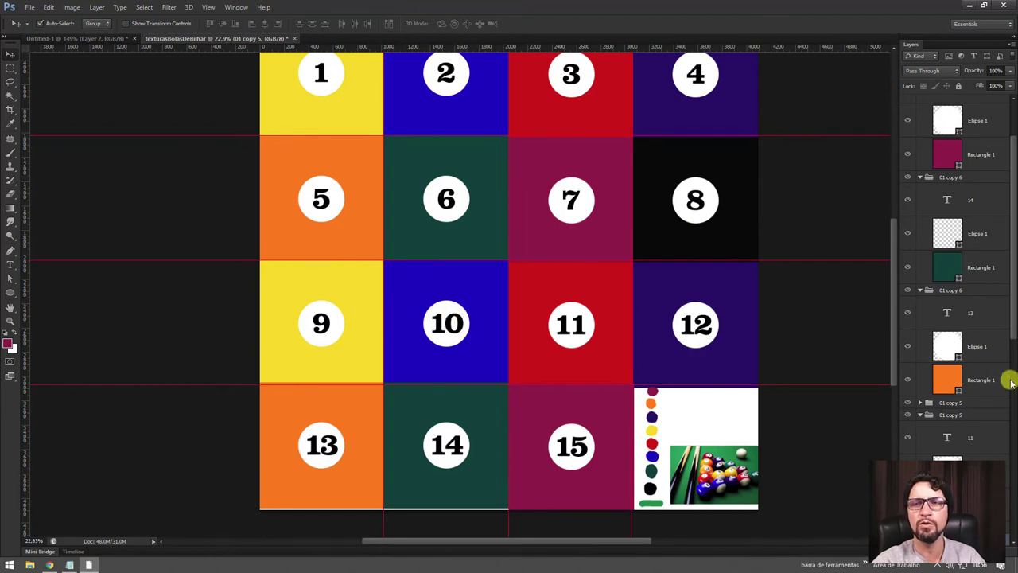
{"action": "scroll", "coordinate": [927, 420], "scroll_direction": "down", "scroll_amount": 5}
{"action": "scroll", "coordinate": [946, 318], "scroll_direction": "down", "scroll_amount": 2}
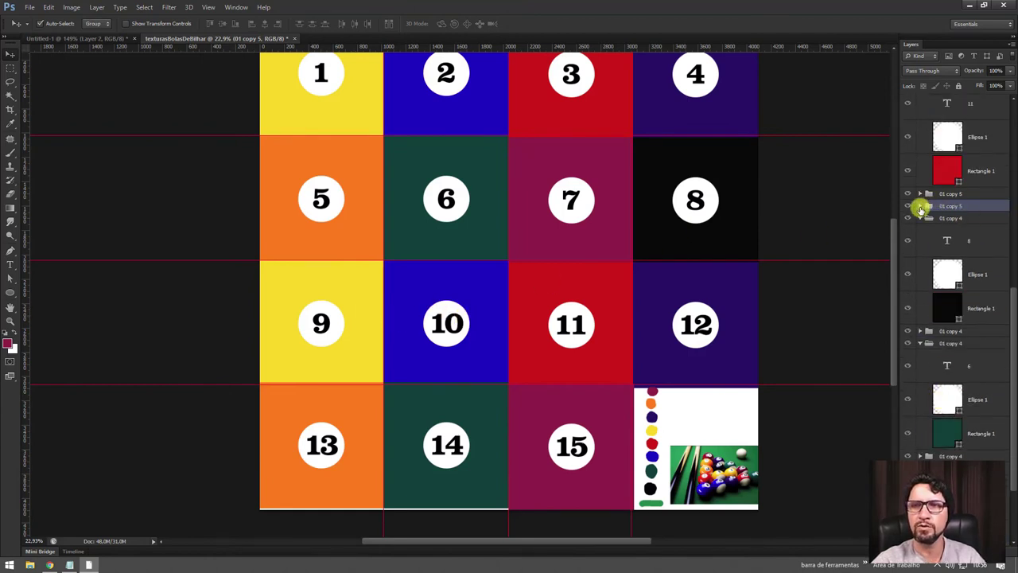
{"action": "left_click", "coordinate": [920, 208]}
- Narrow ball 9's yellow fill evenly into a thinner central stripe
{"action": "left_click", "coordinate": [962, 306]}
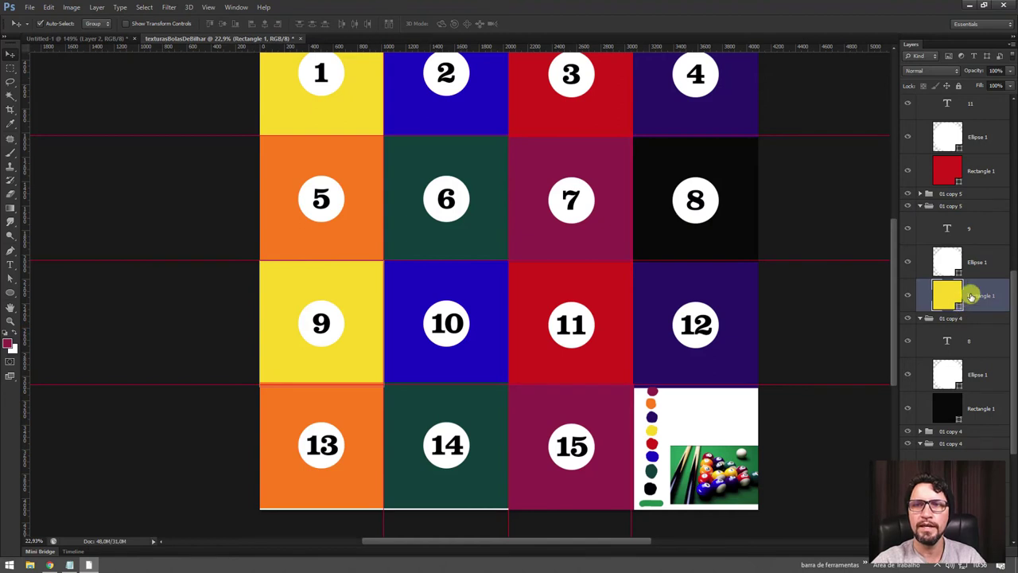
{"action": "key", "text": "ctrl+t"}
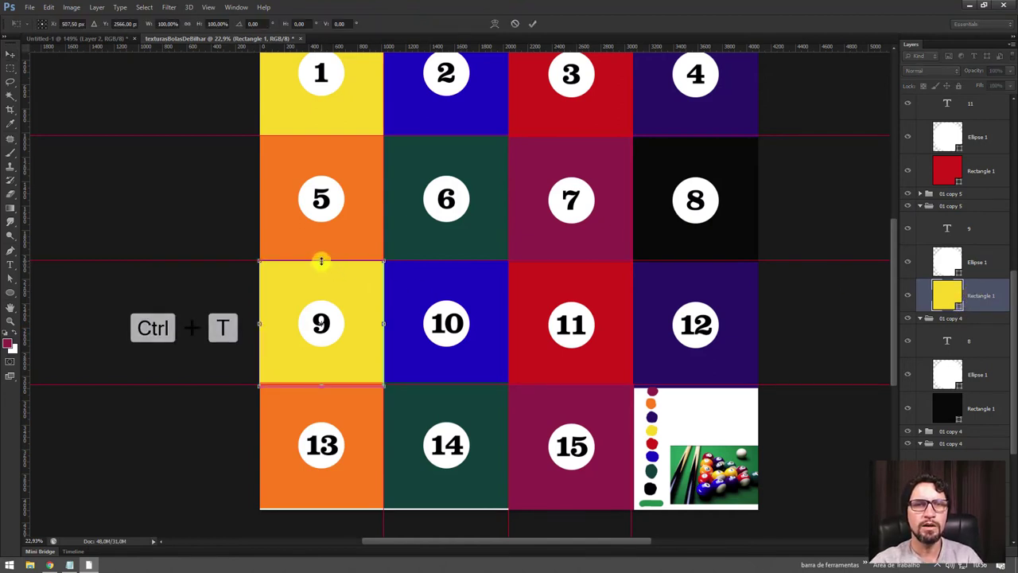
{"action": "left_click_drag", "start_coordinate": [321, 263], "coordinate": [322, 291]}
{"action": "key", "text": "alt"}
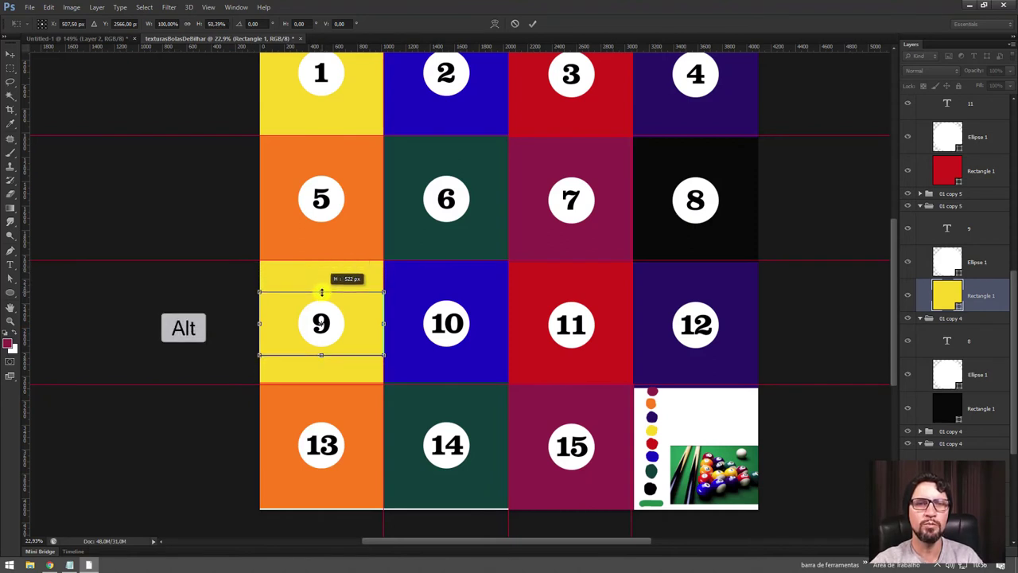
{"action": "key", "text": "Return"}
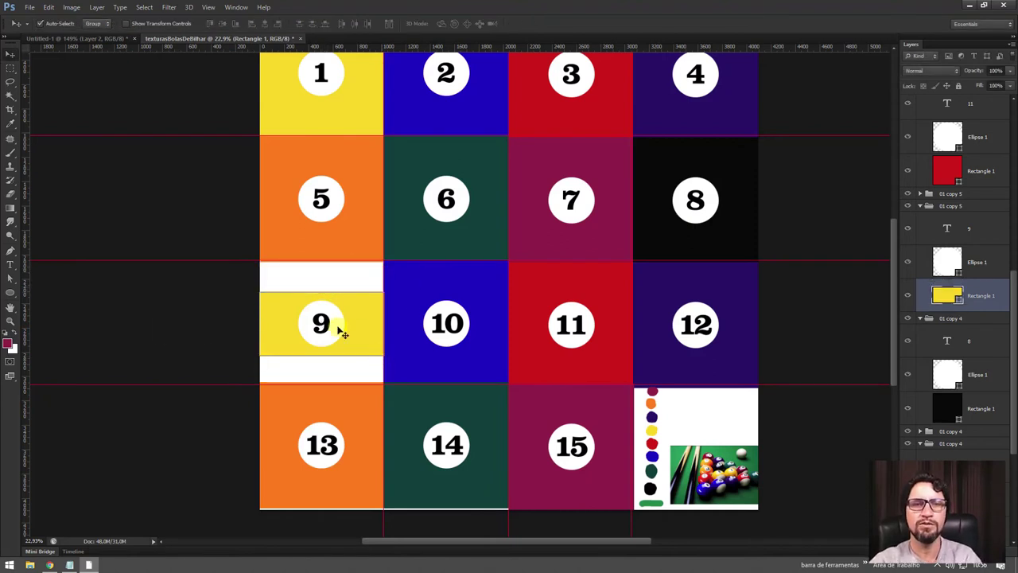
- Squash the blue, red and purple rectangles of balls 10–12 into horizontal stripes
{"action": "left_click", "coordinate": [472, 287]}
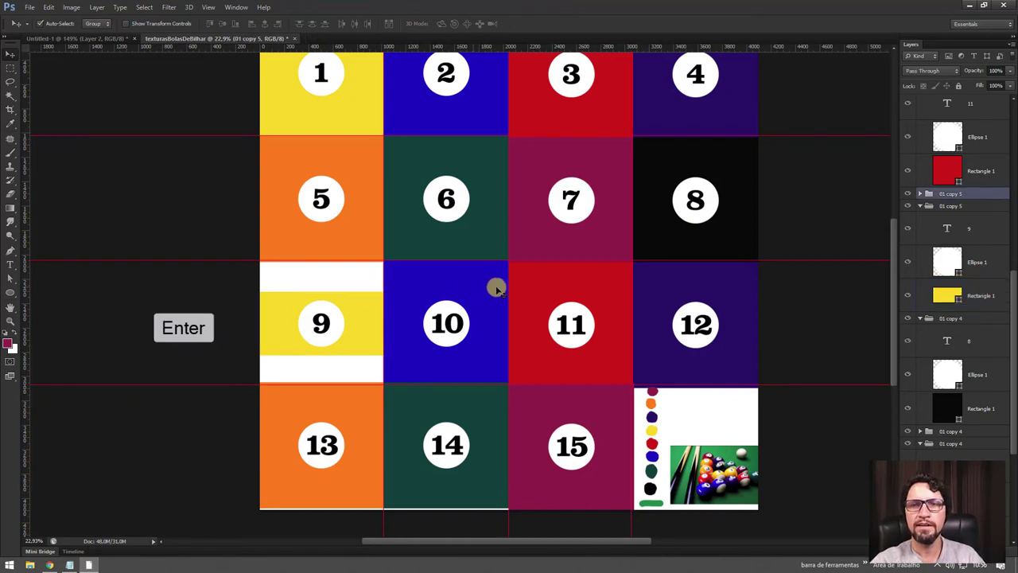
{"action": "left_click", "coordinate": [920, 193]}
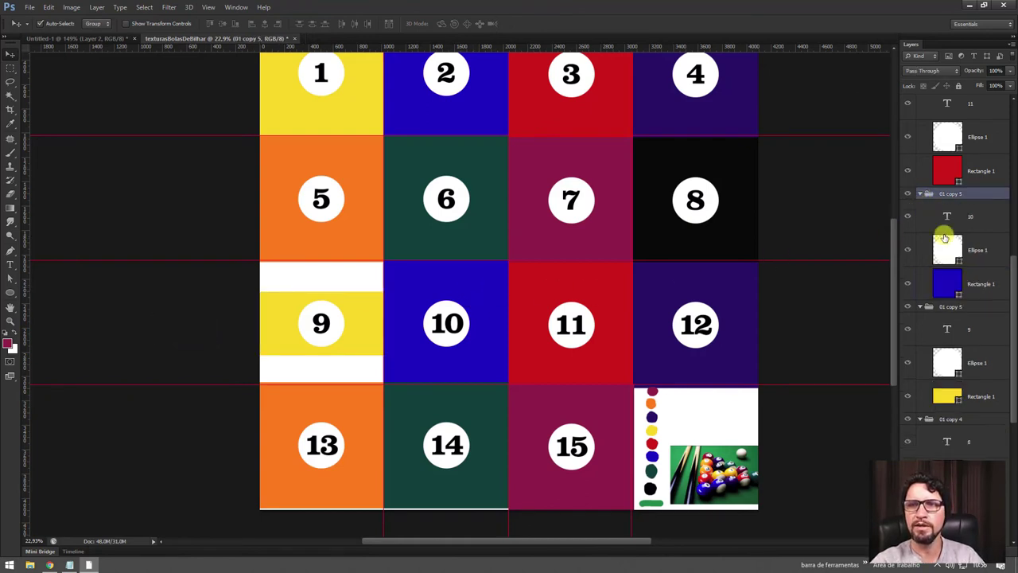
{"action": "left_click", "coordinate": [948, 284]}
{"action": "scroll", "coordinate": [967, 223], "scroll_direction": "up", "scroll_amount": 2}
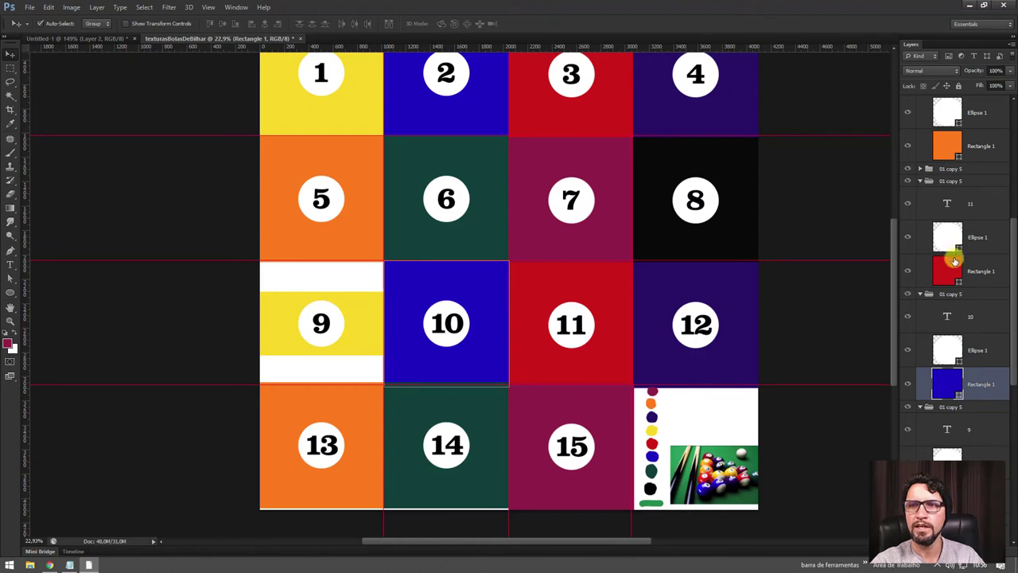
{"action": "left_click", "coordinate": [987, 266], "text": "ctrl"}
{"action": "left_click", "coordinate": [922, 169]}
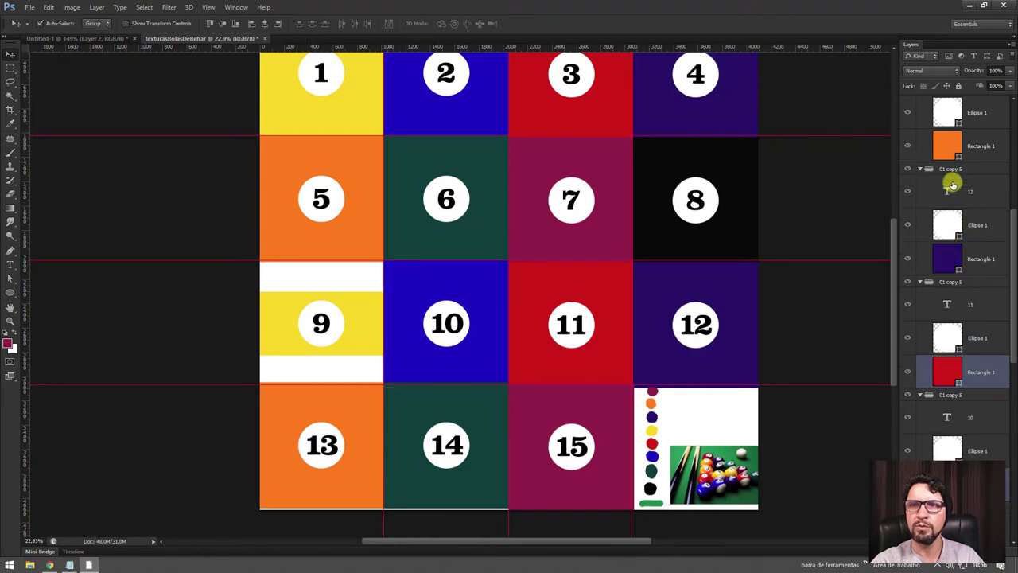
{"action": "left_click", "coordinate": [994, 256], "text": "ctrl"}
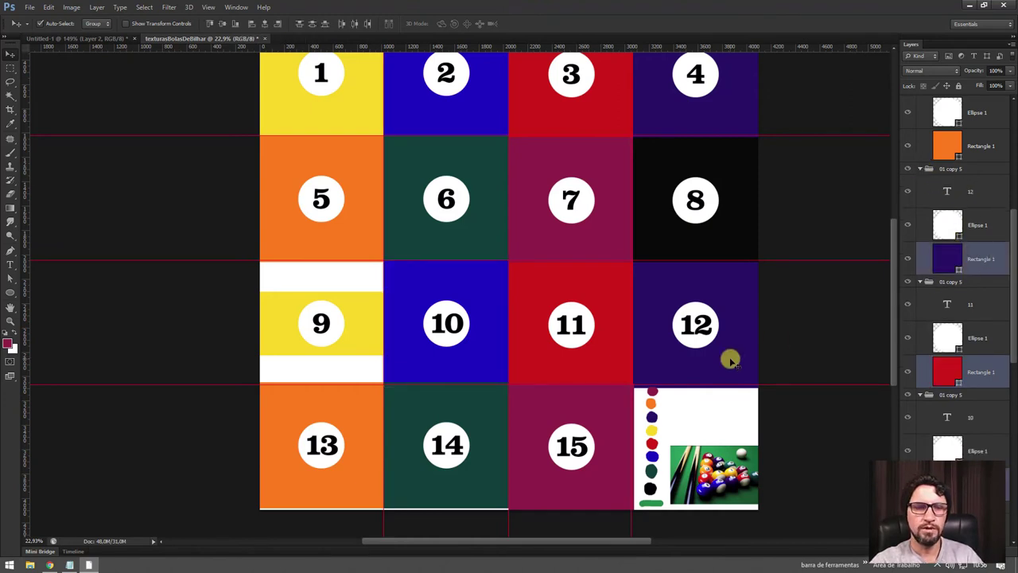
{"action": "key", "text": "ctrl+t"}
{"action": "left_click_drag", "start_coordinate": [570, 260], "coordinate": [569, 292]}
{"action": "key", "text": "Return"}
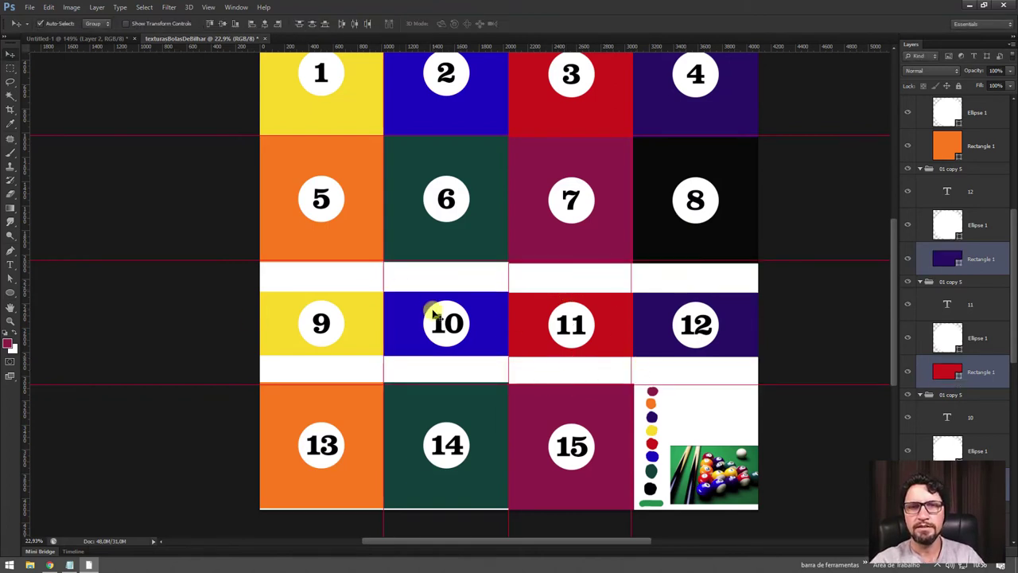
{"action": "scroll", "coordinate": [451, 338], "scroll_direction": "down", "scroll_amount": 1}
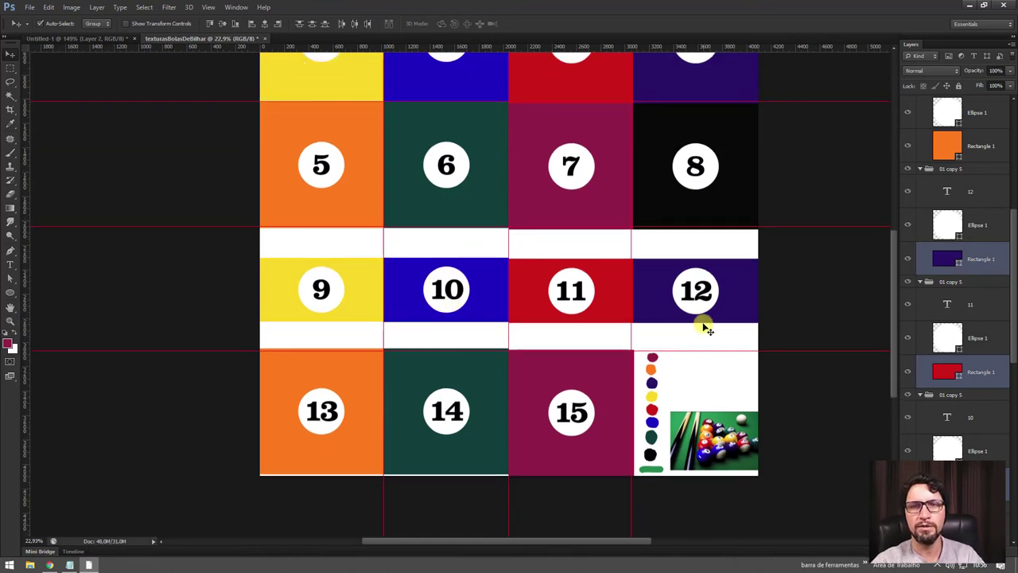
{"action": "scroll", "coordinate": [396, 385], "scroll_direction": "down", "scroll_amount": 1}
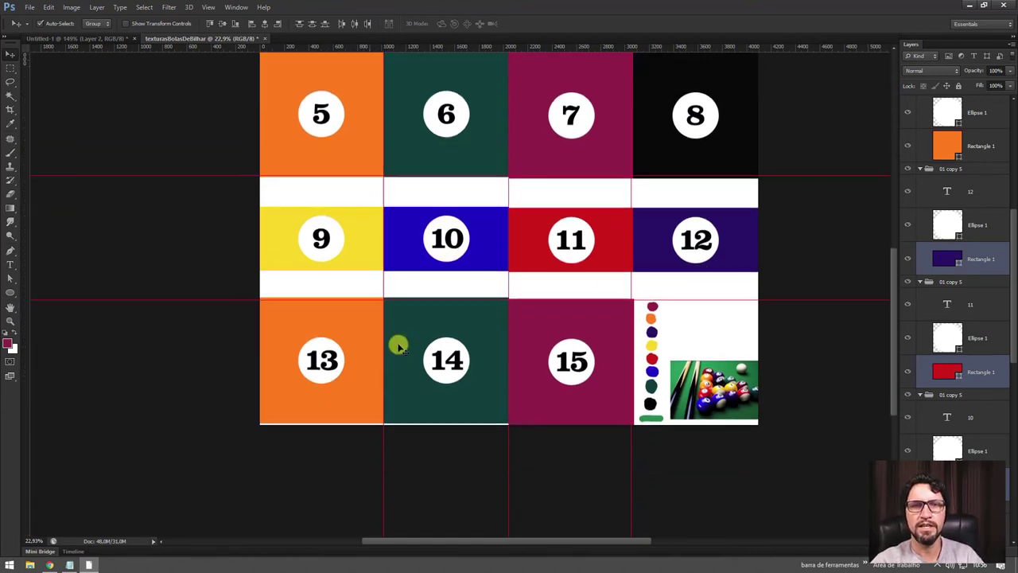
- Scale the orange, green and magenta rectangles of balls 13–15 to 46.76% height
{"action": "left_click", "coordinate": [369, 397]}
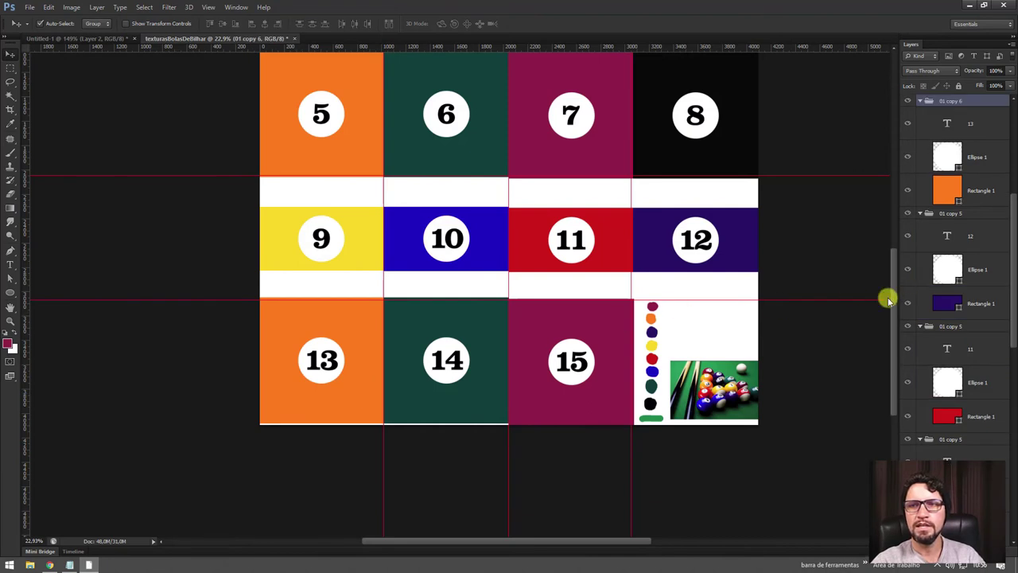
{"action": "left_click", "coordinate": [955, 205]}
{"action": "scroll", "coordinate": [984, 230], "scroll_direction": "up", "scroll_amount": 1}
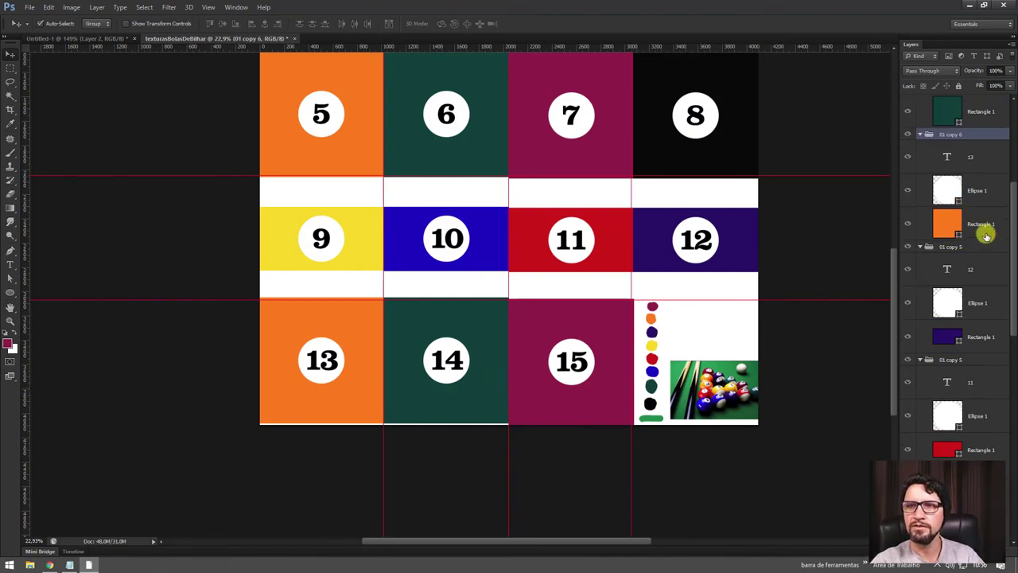
{"action": "scroll", "coordinate": [984, 238], "scroll_direction": "up", "scroll_amount": 1}
{"action": "scroll", "coordinate": [986, 290], "scroll_direction": "up", "scroll_amount": 4}
{"action": "left_click", "coordinate": [1000, 277], "text": "ctrl"}
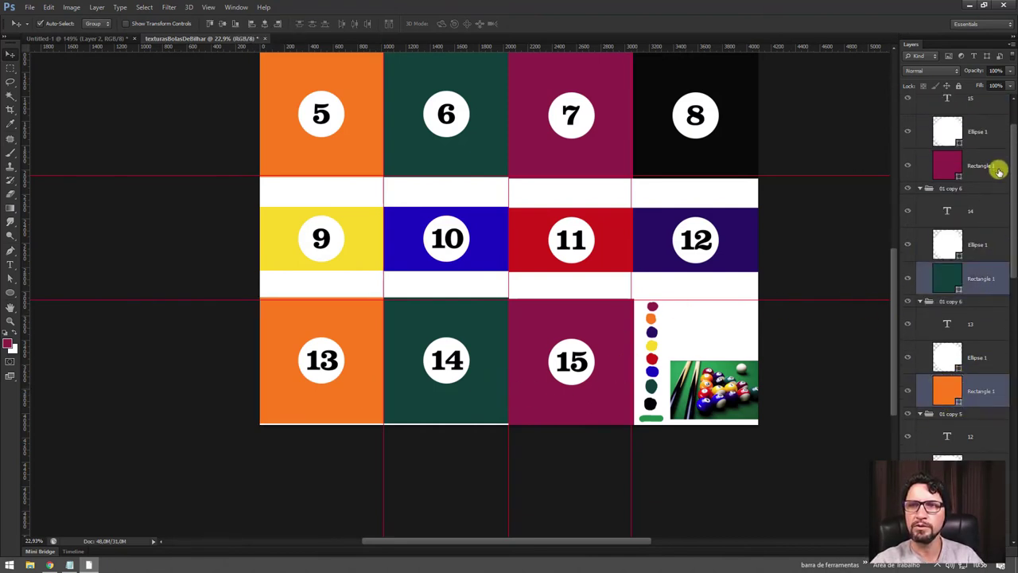
{"action": "left_click", "coordinate": [995, 165], "text": "ctrl"}
{"action": "key", "text": "ctrl+t"}
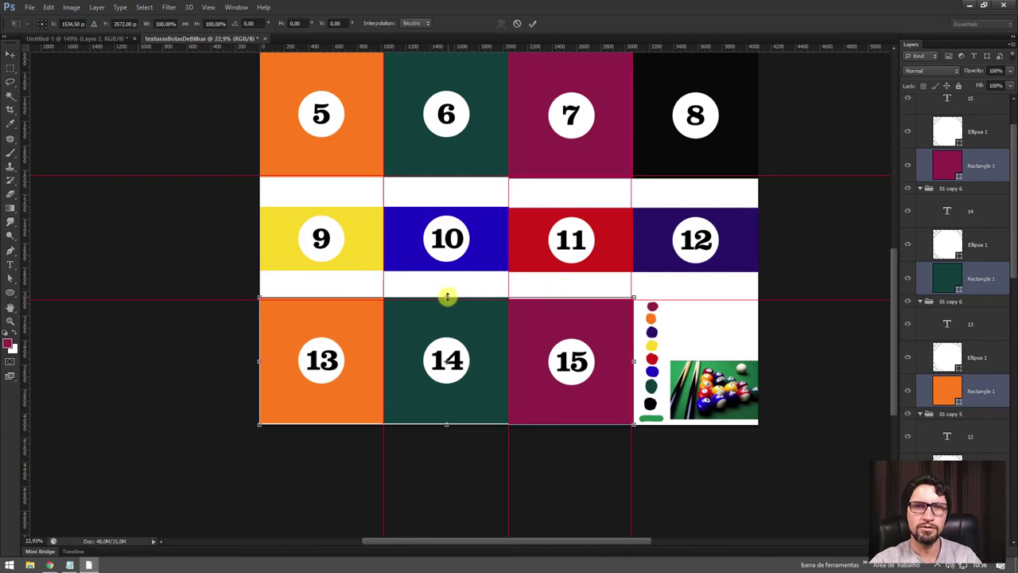
{"action": "left_click_drag", "start_coordinate": [447, 296], "coordinate": [447, 332]}
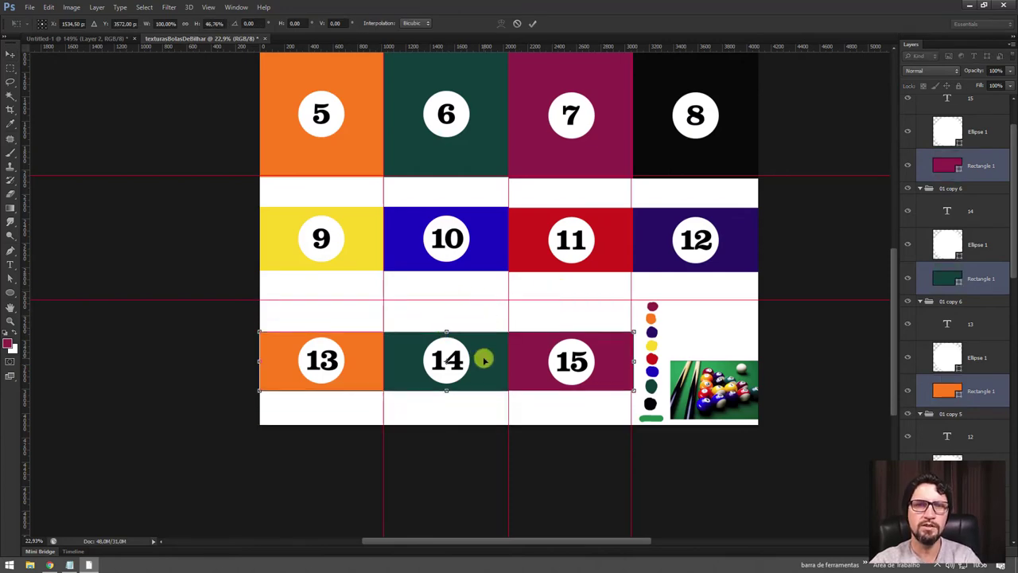
{"action": "key", "text": "Return"}
{"action": "key", "text": "z"}
{"action": "left_click_drag", "start_coordinate": [483, 362], "coordinate": [577, 268]}
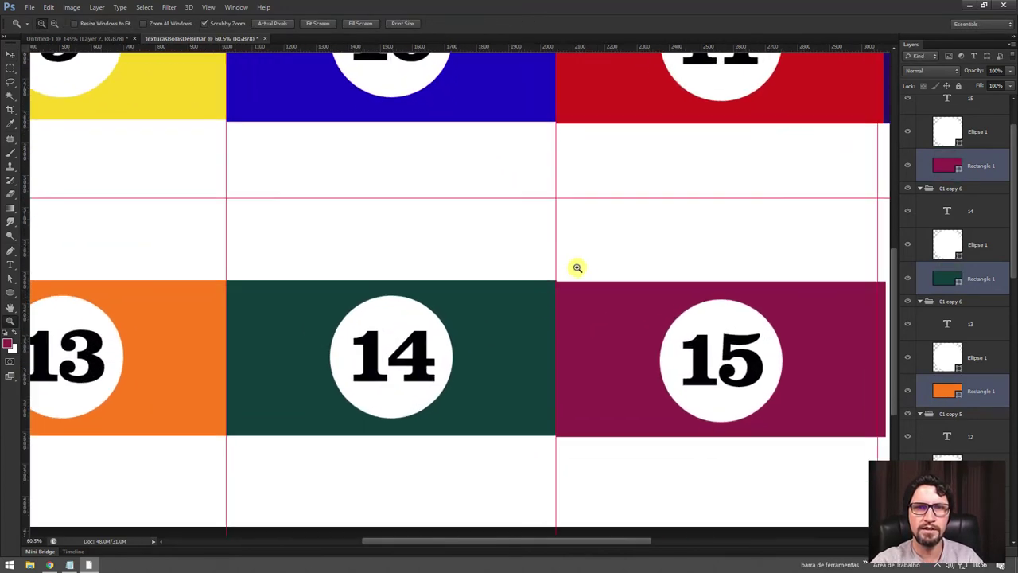
{"action": "mouse_move", "coordinate": [537, 354]}
{"action": "left_mouse_down"}
{"action": "mouse_move", "coordinate": [518, 340]}
{"action": "mouse_move", "coordinate": [492, 279]}
{"action": "left_mouse_up"}
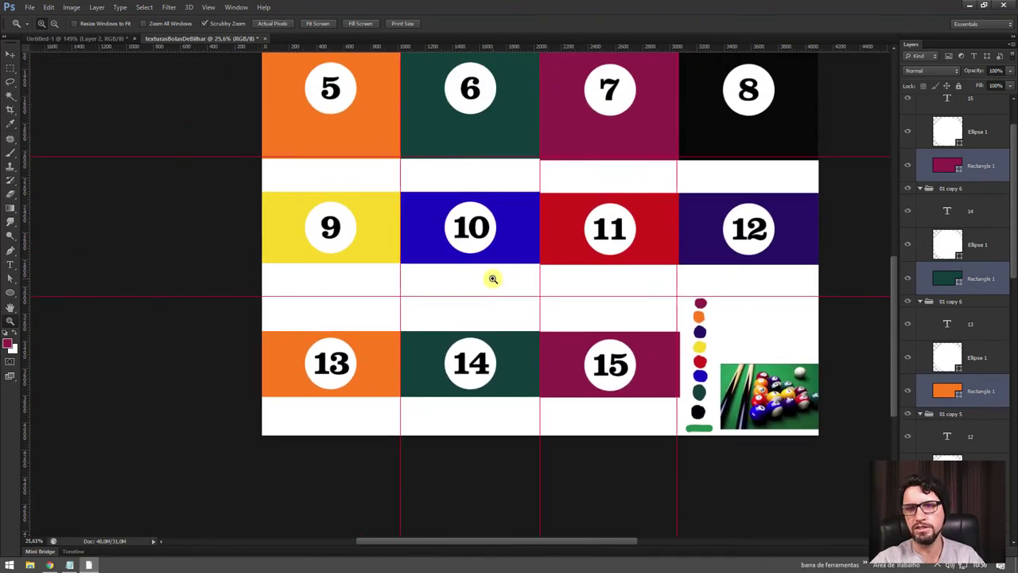
- Nudge the pool reference image and colour dots (Layer 1) down-left
{"action": "left_click", "coordinate": [12, 54]}
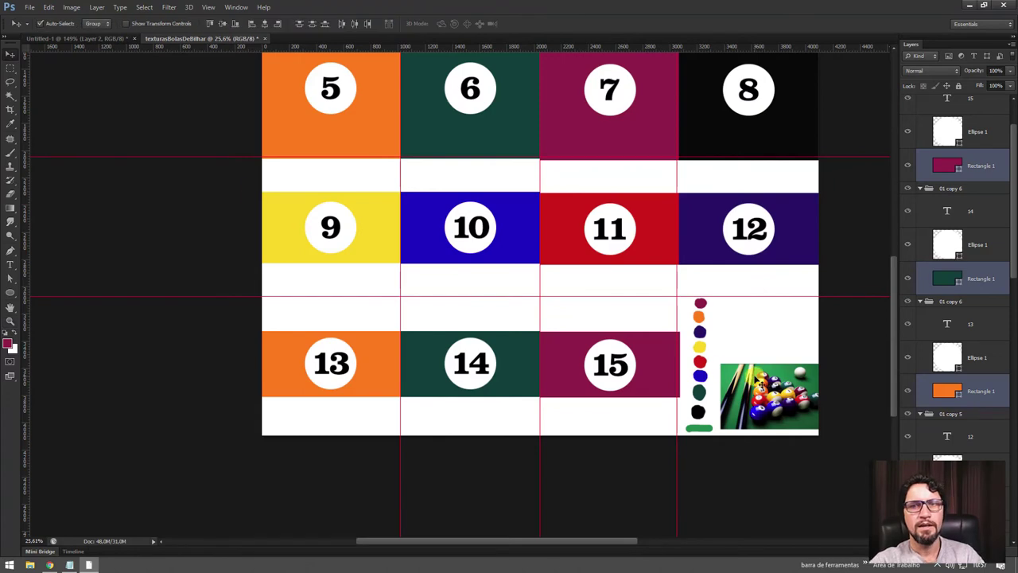
{"action": "left_click_drag", "start_coordinate": [754, 377], "coordinate": [750, 350]}
{"action": "left_click_drag", "start_coordinate": [684, 361], "coordinate": [674, 380]}
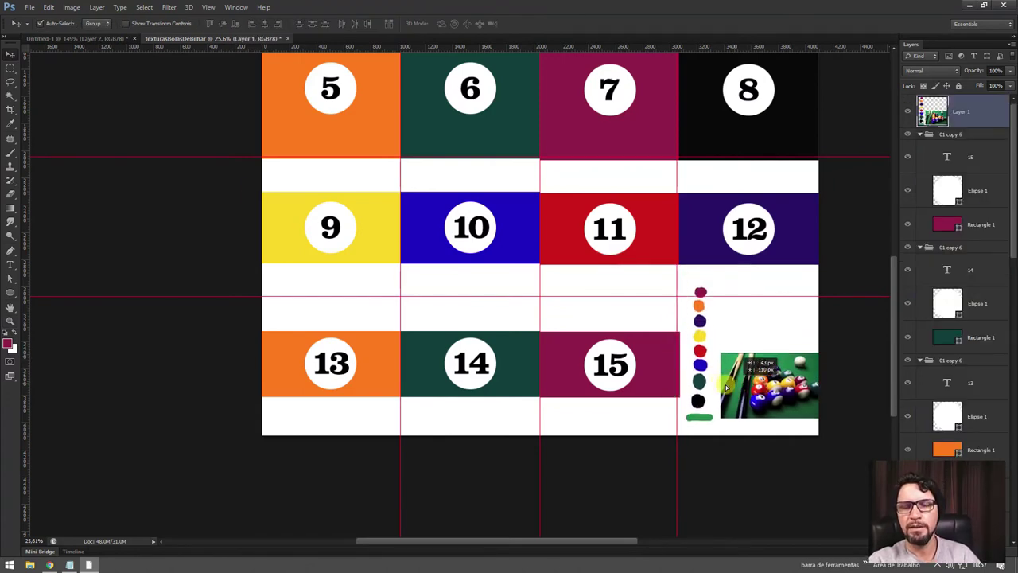
- Collapse every expanded ball layer group and zoom out to the whole sheet
{"action": "left_click", "coordinate": [921, 135]}
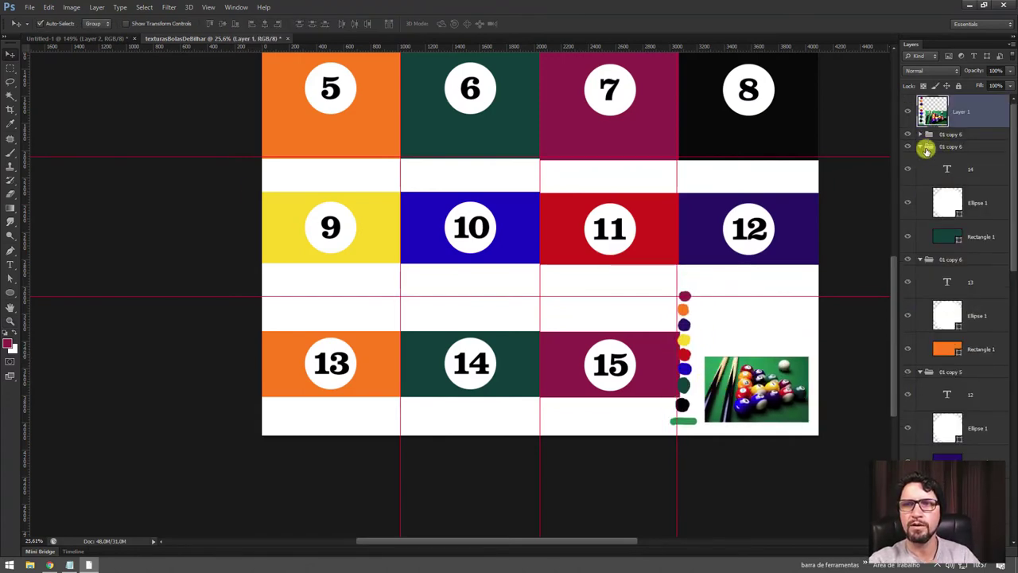
{"action": "left_click", "coordinate": [921, 147]}
{"action": "left_click", "coordinate": [921, 158]}
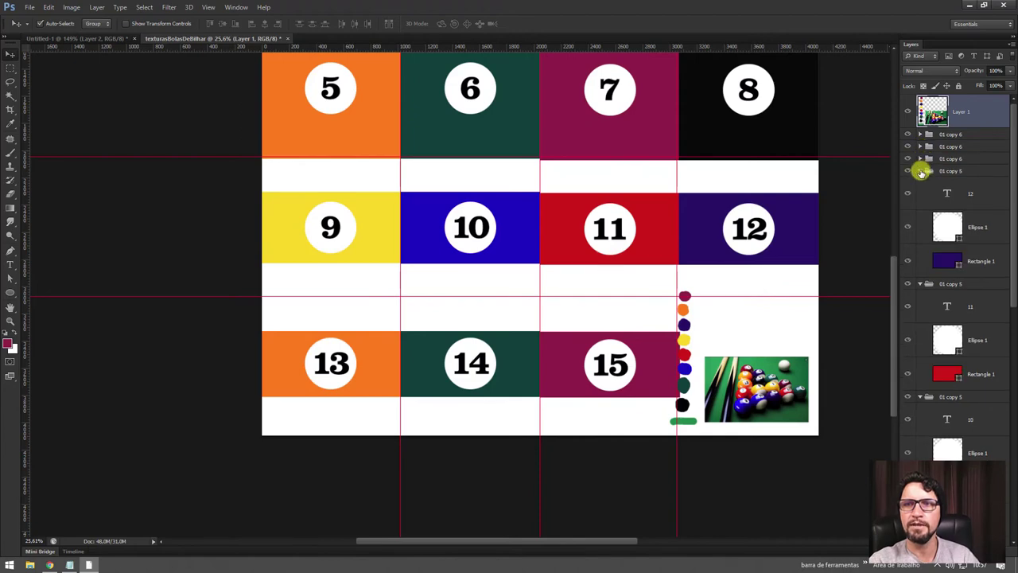
{"action": "left_click", "coordinate": [921, 171]}
{"action": "left_click", "coordinate": [920, 183]}
{"action": "left_click", "coordinate": [920, 196]}
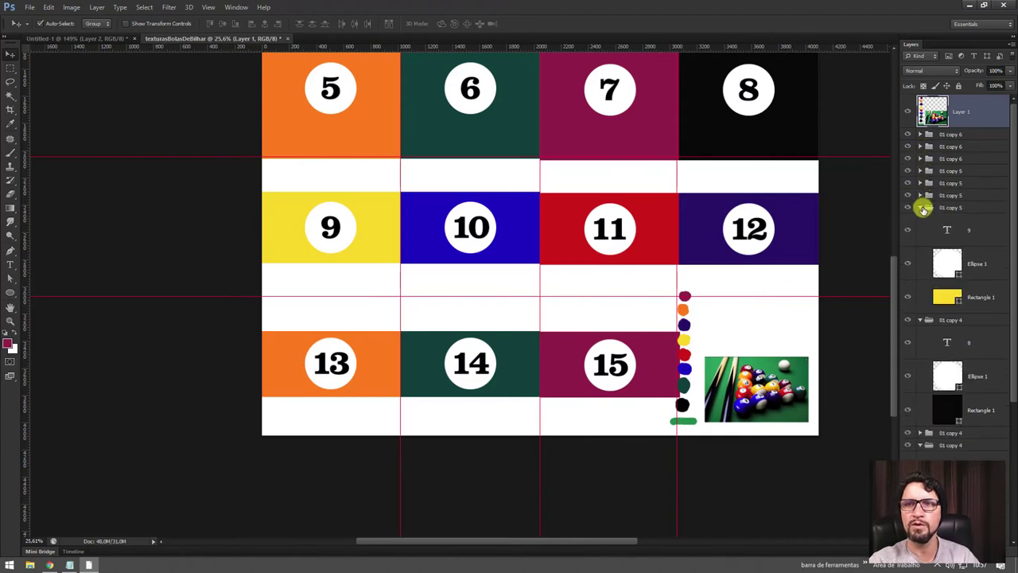
{"action": "left_click", "coordinate": [920, 208]}
{"action": "left_click", "coordinate": [920, 220]}
{"action": "left_click", "coordinate": [921, 244]}
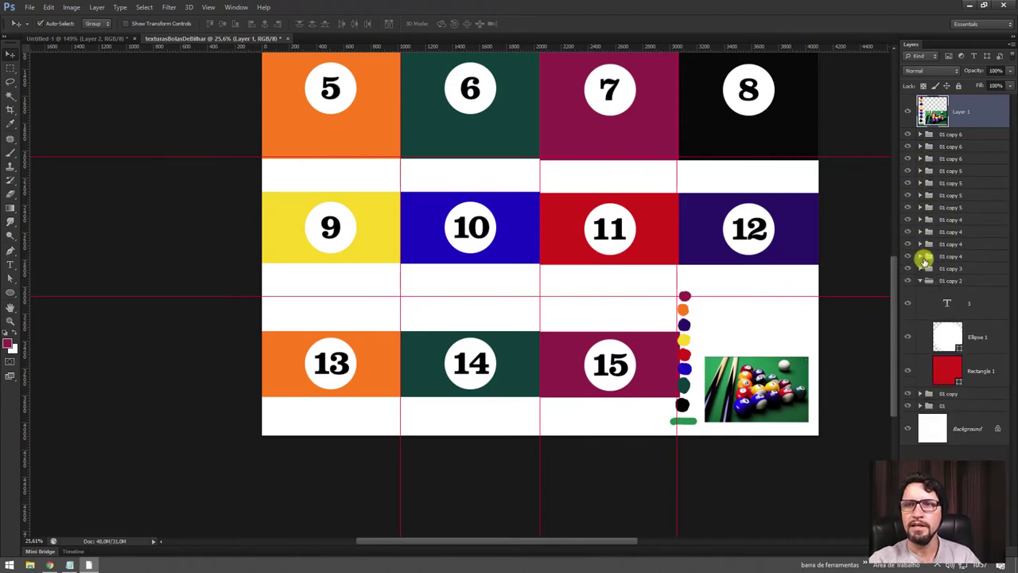
{"action": "left_click", "coordinate": [920, 282]}
{"action": "key", "text": "z"}
{"action": "left_click", "coordinate": [439, 345], "text": "alt"}
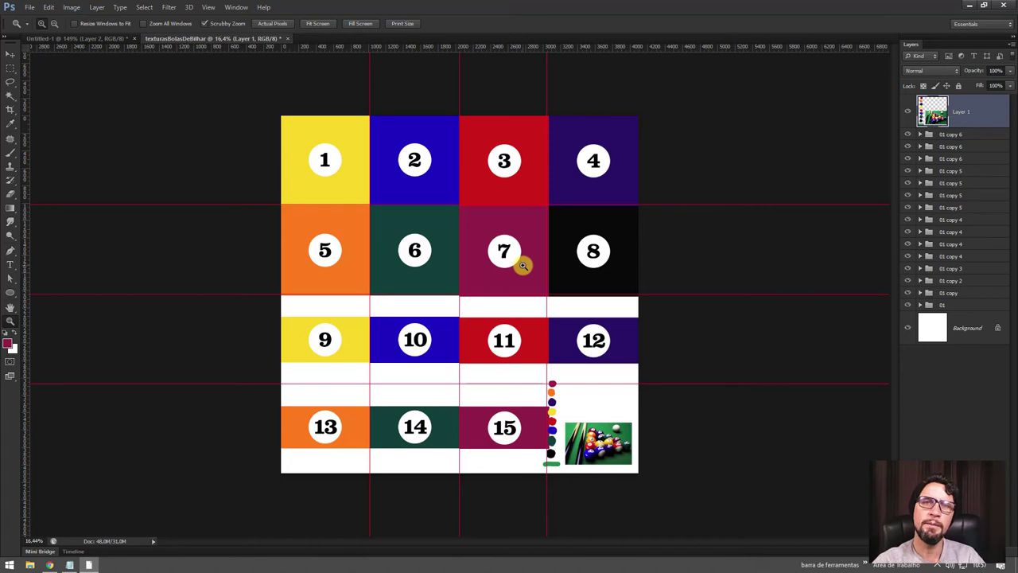
- Pull ball 7's magenta square bottom edge up to the guide
{"action": "left_click_drag", "start_coordinate": [477, 273], "coordinate": [512, 342]}
{"action": "left_click", "coordinate": [10, 54]}
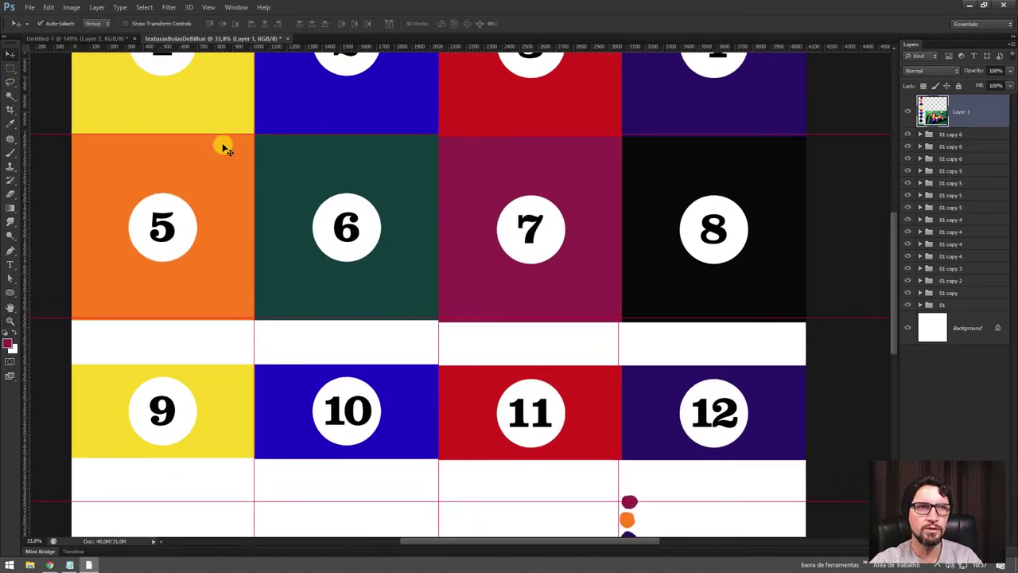
{"action": "left_click", "coordinate": [542, 281]}
{"action": "left_click", "coordinate": [921, 232]}
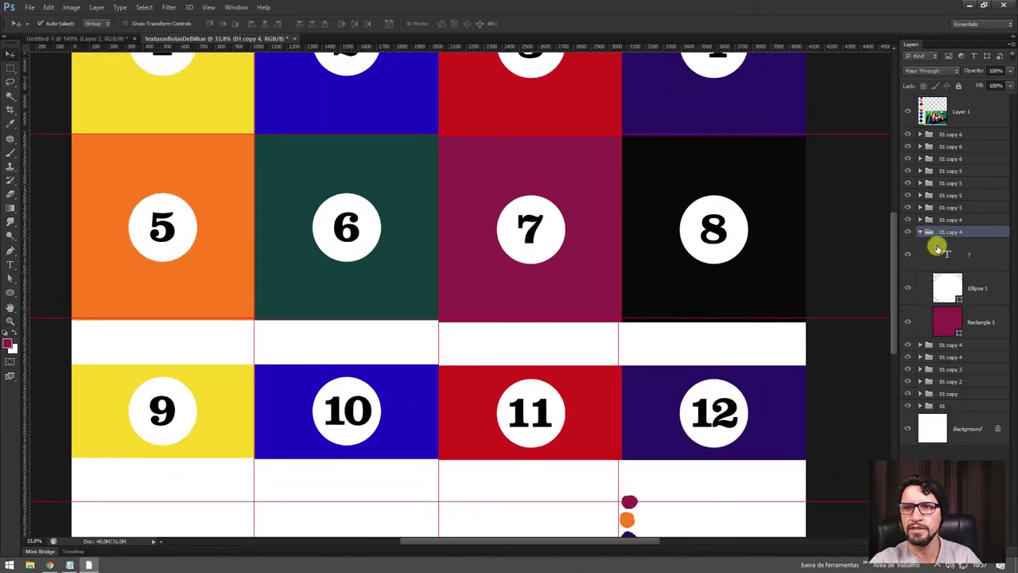
{"action": "left_click", "coordinate": [954, 328]}
{"action": "key", "text": "ctrl+t"}
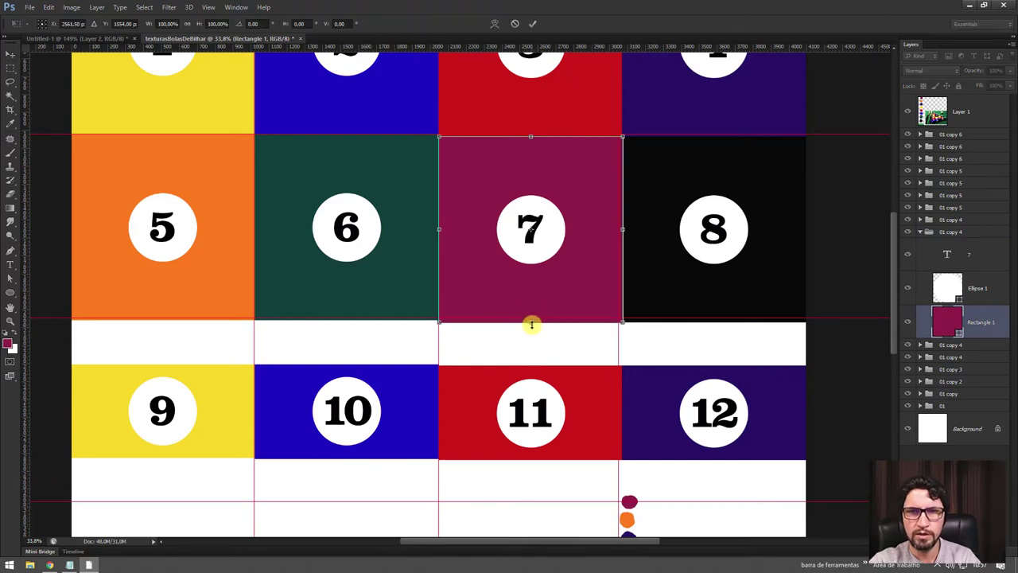
{"action": "left_click_drag", "start_coordinate": [531, 325], "coordinate": [532, 321]}
{"action": "key", "text": "Return"}
{"action": "left_click", "coordinate": [672, 296]}
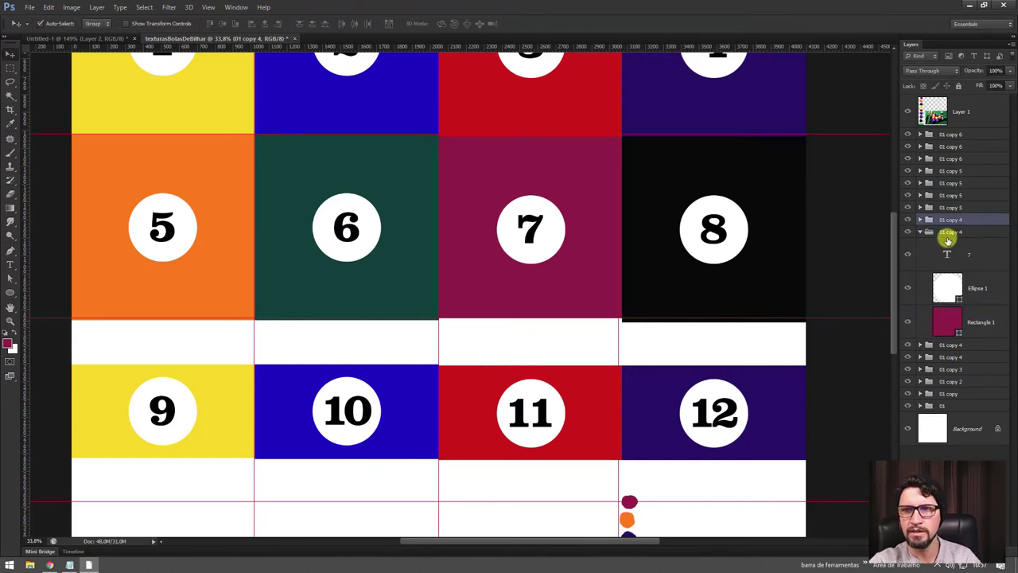
{"action": "left_click", "coordinate": [922, 232]}
- Align ball 8's black square bottom edge with the guide
{"action": "left_click", "coordinate": [920, 219]}
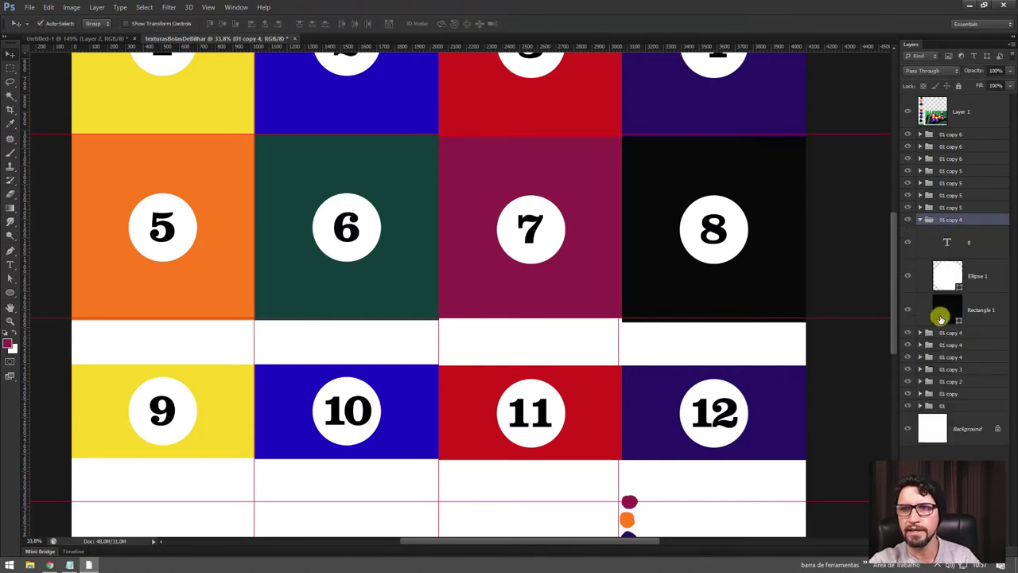
{"action": "left_click", "coordinate": [940, 317]}
{"action": "key", "text": "ctrl+t"}
{"action": "left_click_drag", "start_coordinate": [714, 323], "coordinate": [714, 318]}
{"action": "key", "text": "Return"}
{"action": "key", "text": "ctrl+t"}
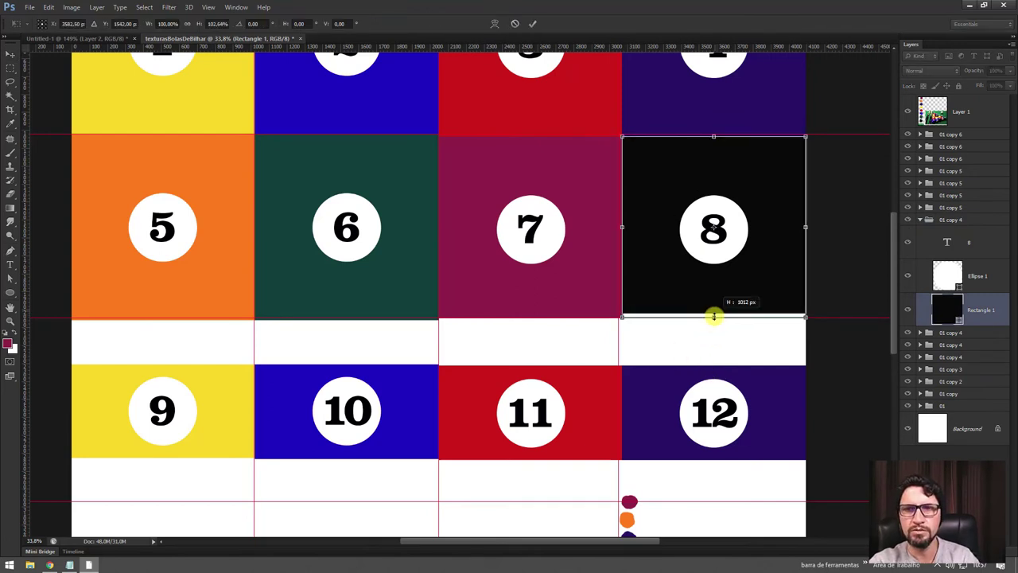
{"action": "key", "text": "Return"}
- Trim the ball 6 and ball 5 squares' bottom edges to the guide
{"action": "left_click", "coordinate": [397, 296]}
{"action": "key", "text": "ctrl+t"}
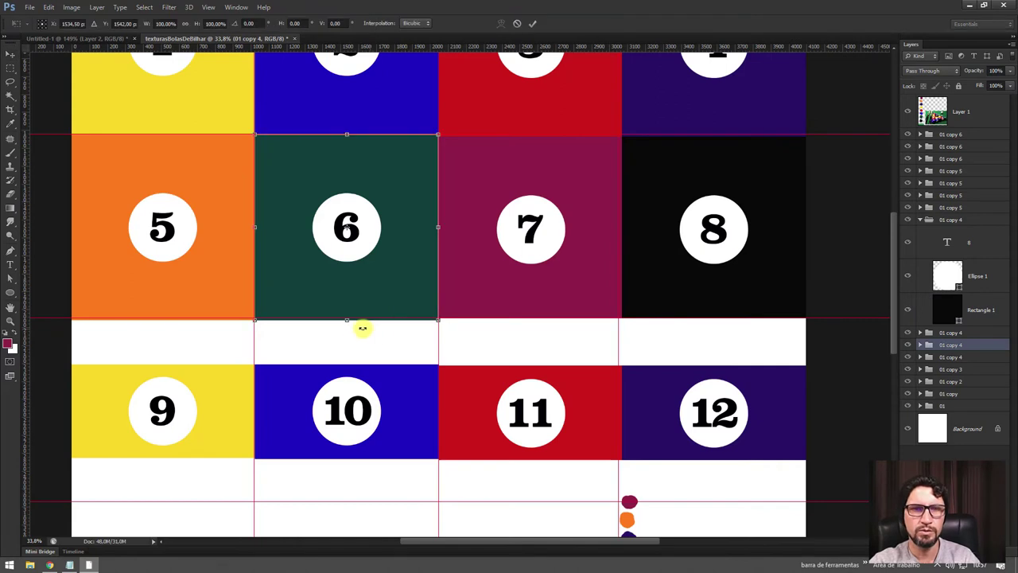
{"action": "left_click_drag", "start_coordinate": [346, 322], "coordinate": [352, 318]}
{"action": "key", "text": "Return"}
{"action": "left_click", "coordinate": [135, 312]}
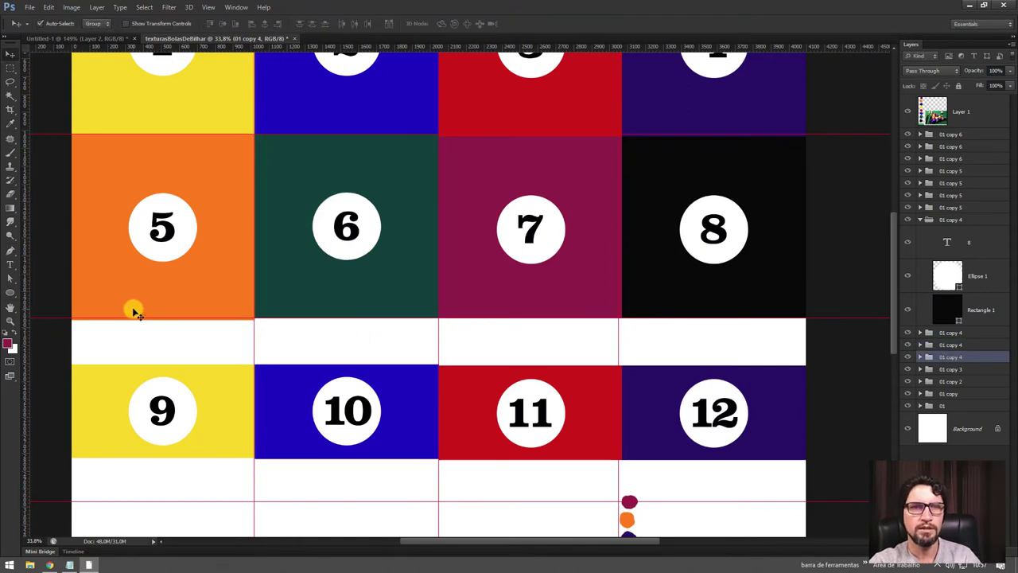
{"action": "key", "text": "ctrl+t"}
{"action": "left_click_drag", "start_coordinate": [162, 316], "coordinate": [163, 315]}
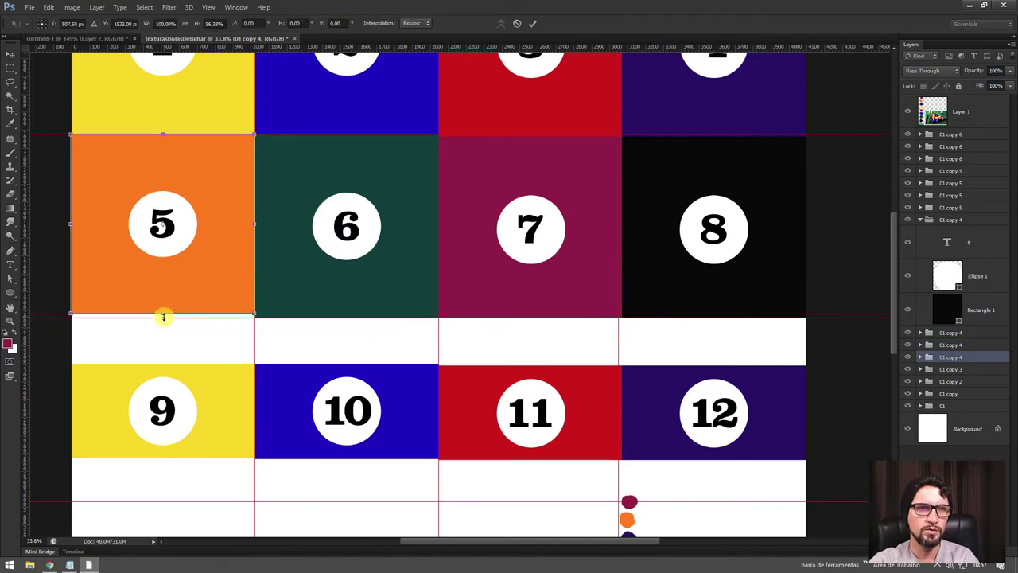
{"action": "key", "text": "Return"}
{"action": "key", "text": "z"}
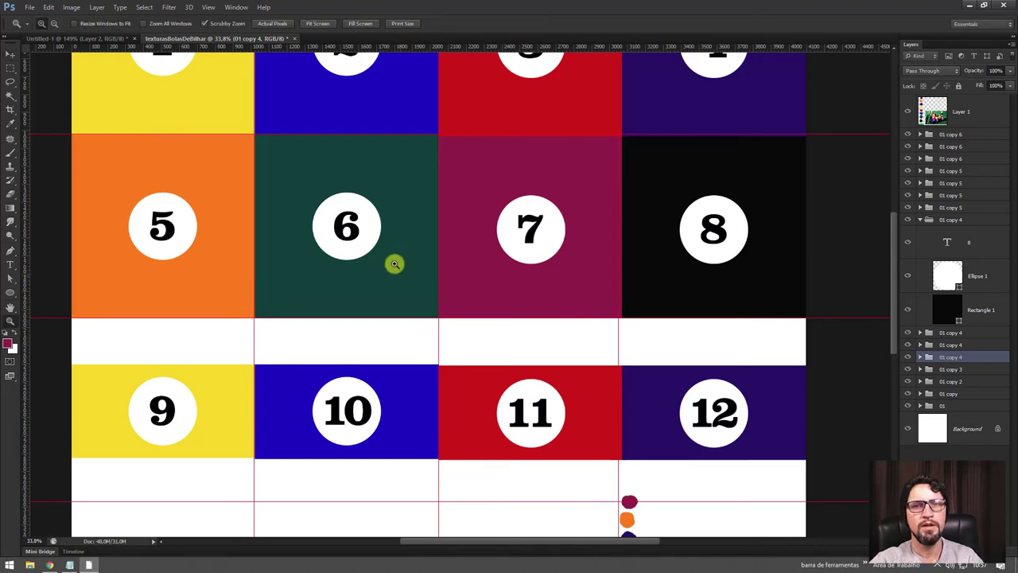
{"action": "left_click_drag", "start_coordinate": [393, 263], "coordinate": [311, 238]}
{"action": "left_click_drag", "start_coordinate": [475, 291], "coordinate": [452, 284]}
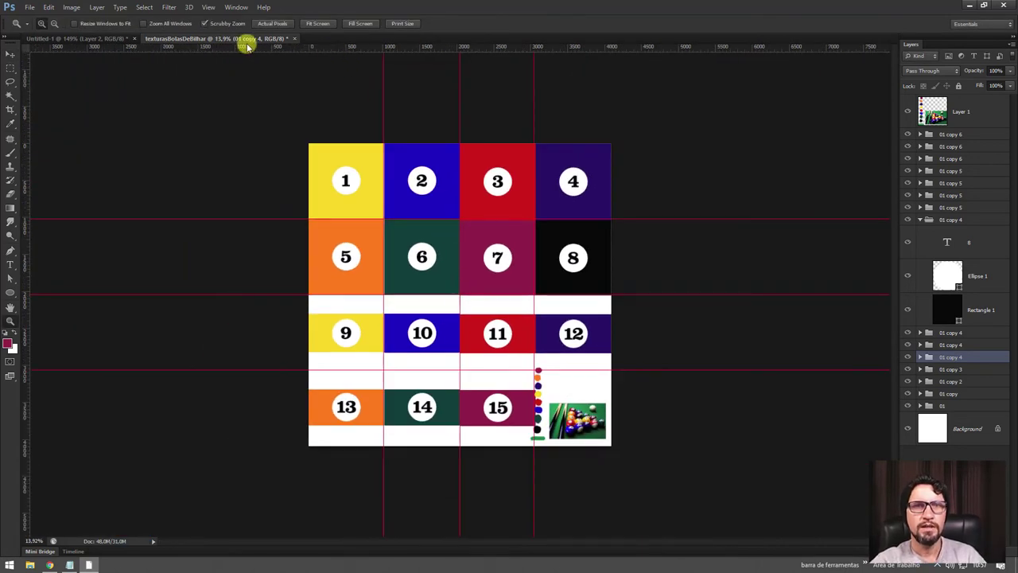
{"action": "left_click", "coordinate": [58, 39]}
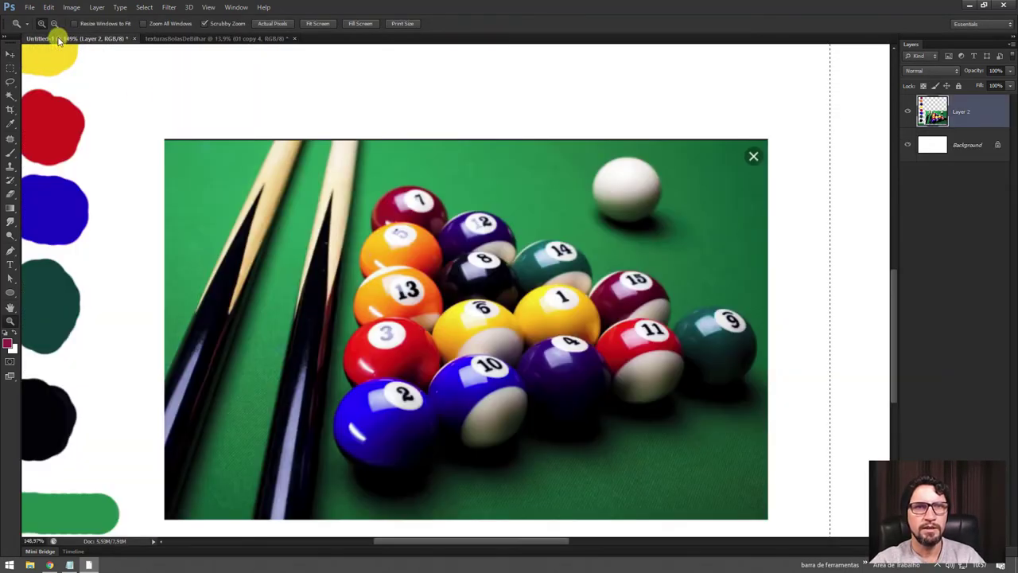
{"action": "mouse_move", "coordinate": [567, 466]}
{"action": "left_mouse_down"}
{"action": "mouse_move", "coordinate": [621, 520]}
{"action": "mouse_move", "coordinate": [597, 320]}
{"action": "mouse_move", "coordinate": [558, 282]}
{"action": "left_mouse_up"}
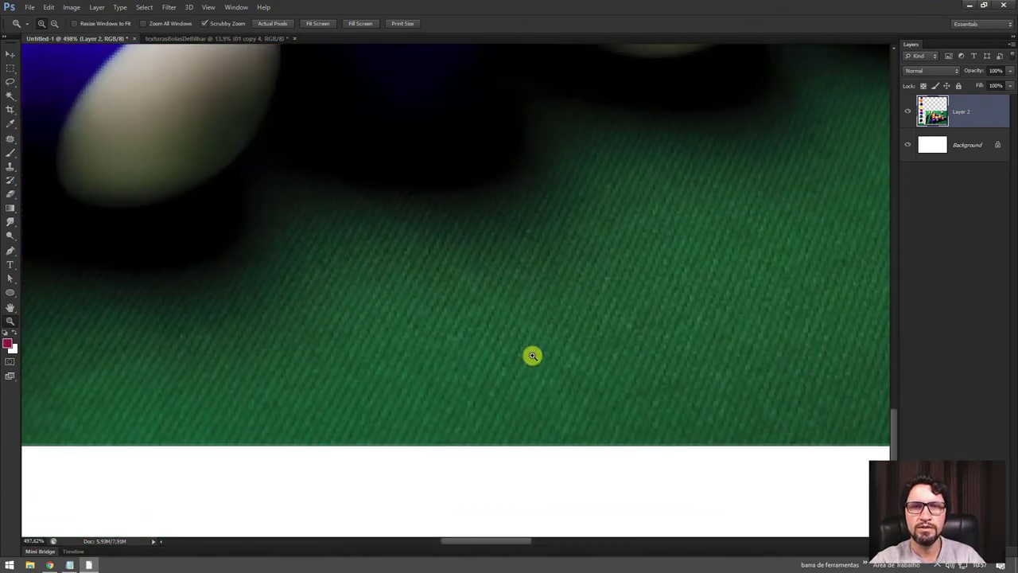
{"action": "mouse_move", "coordinate": [532, 355]}
{"action": "left_mouse_down"}
{"action": "mouse_move", "coordinate": [548, 375]}
{"action": "mouse_move", "coordinate": [517, 340]}
{"action": "mouse_move", "coordinate": [504, 390]}
{"action": "mouse_move", "coordinate": [589, 266]}
{"action": "left_mouse_up"}
{"action": "left_click_drag", "start_coordinate": [560, 393], "coordinate": [615, 272]}
{"action": "left_click_drag", "start_coordinate": [603, 387], "coordinate": [647, 266]}
{"action": "left_click_drag", "start_coordinate": [641, 375], "coordinate": [724, 253]}
{"action": "left_click_drag", "start_coordinate": [697, 386], "coordinate": [765, 266]}
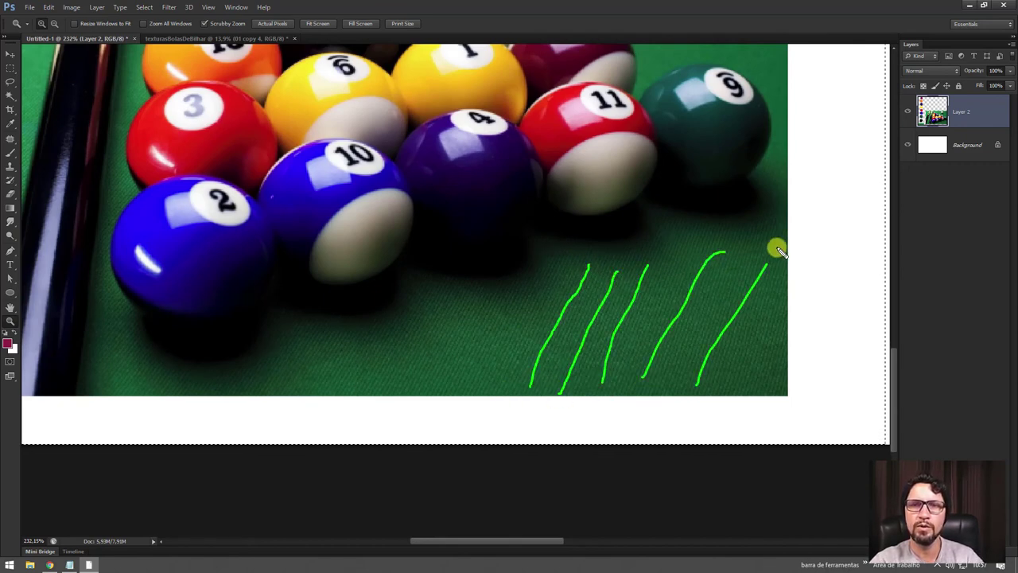
{"action": "key", "text": "ctrl+alt+z"}
{"action": "key", "text": "ctrl+alt+z"}
{"action": "key", "text": "ctrl+alt+z"}
{"action": "left_click_drag", "start_coordinate": [565, 279], "coordinate": [591, 236]}
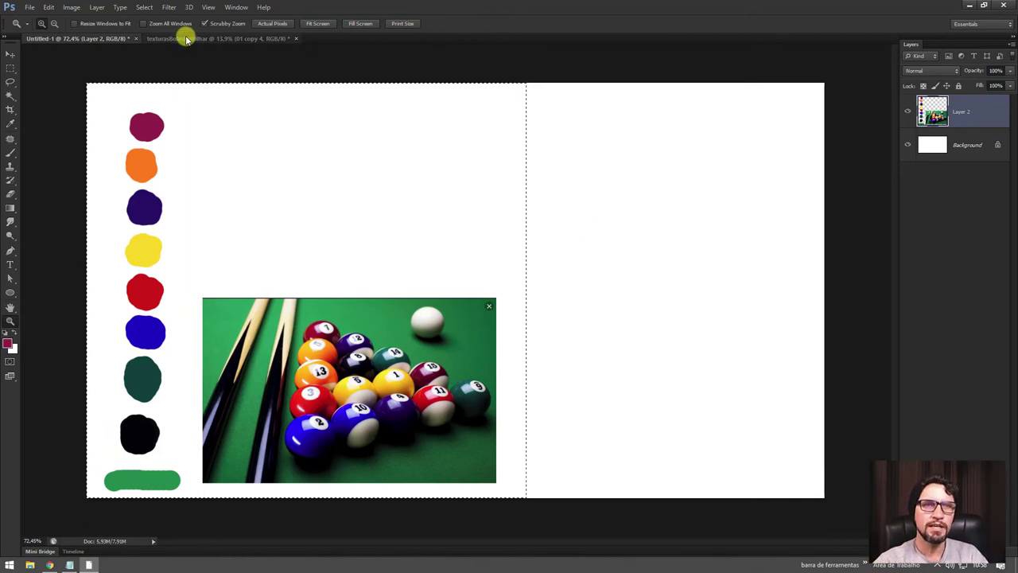
- In texturasBolasDeBilhar, add Layer 2 above Layer 1 and fill it with the magenta foreground
{"action": "left_click", "coordinate": [187, 39]}
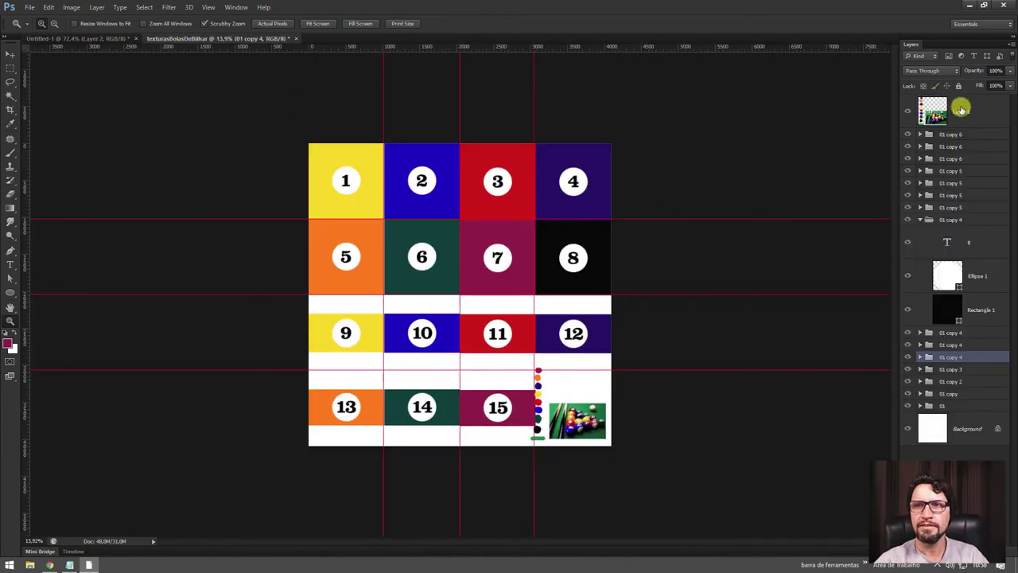
{"action": "left_click", "coordinate": [959, 110]}
{"action": "key", "text": "ctrl+shift+alt+n"}
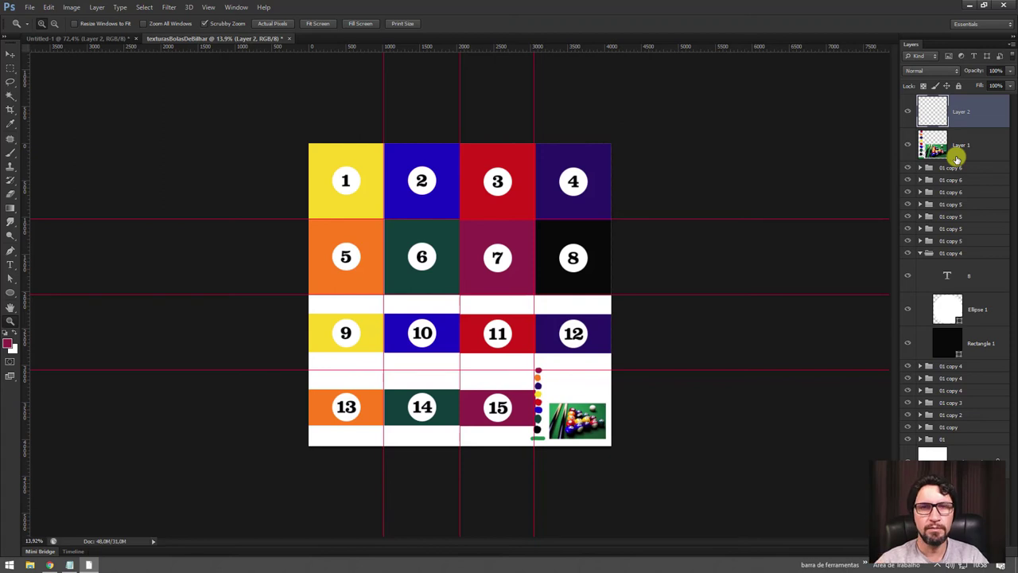
{"action": "key", "text": "alt+BackSpace"}
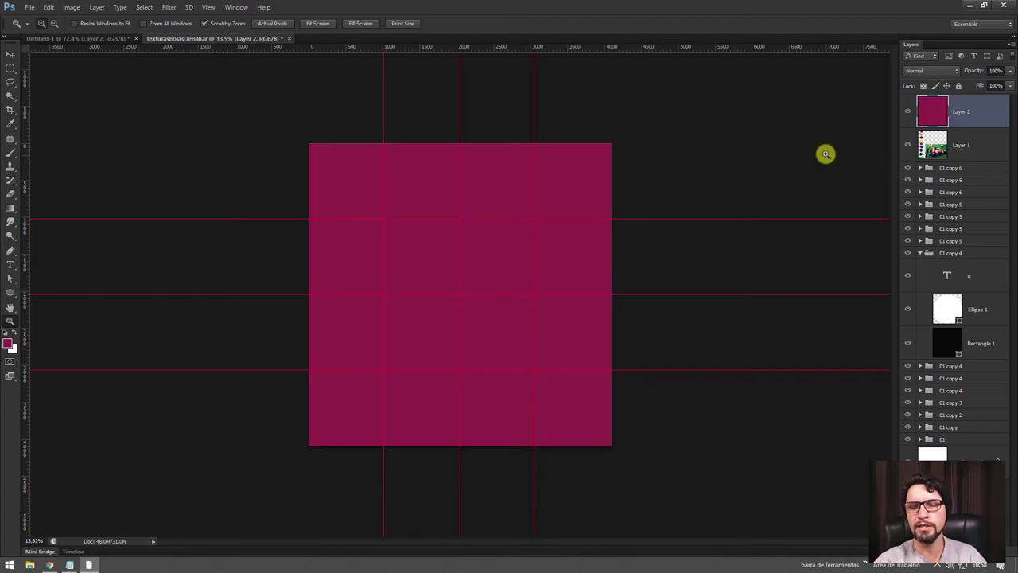
- Enable a Pattern Overlay on Layer 2 and try loading the Fabric pattern set, cancelling the replace
{"action": "double_click", "coordinate": [984, 107]}
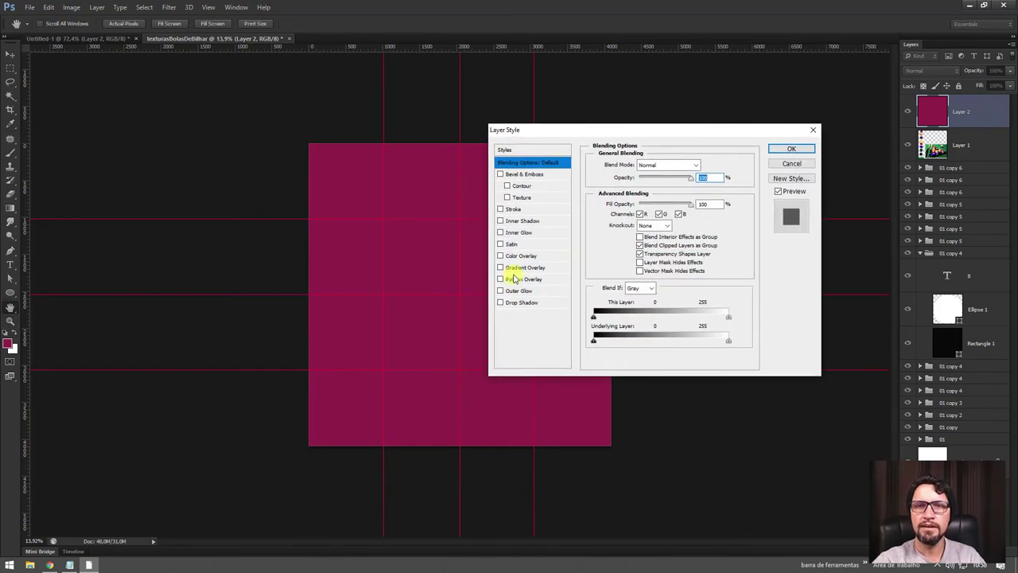
{"action": "left_click", "coordinate": [516, 280]}
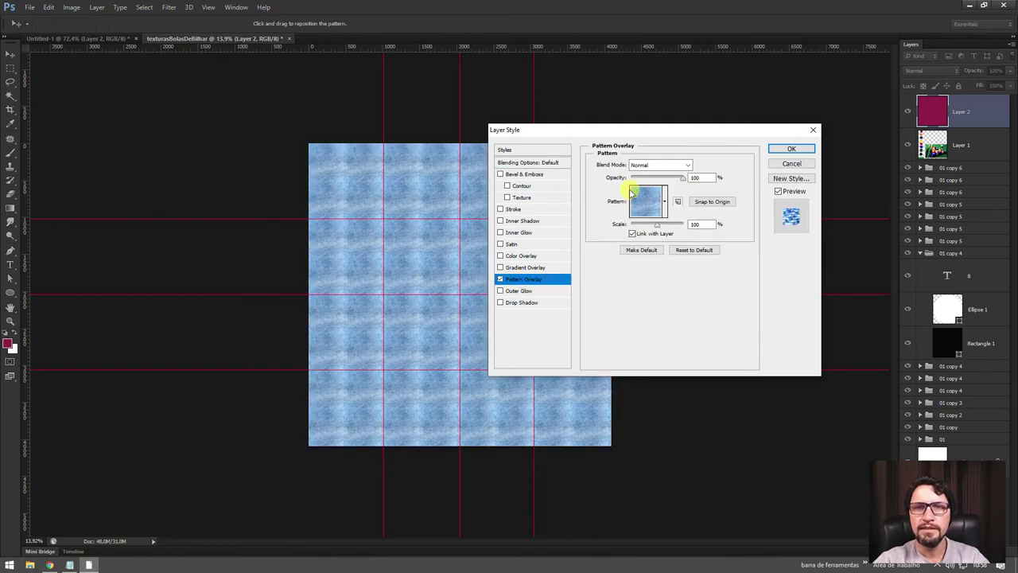
{"action": "left_click_drag", "start_coordinate": [636, 130], "coordinate": [722, 120]}
{"action": "left_click", "coordinate": [753, 194]}
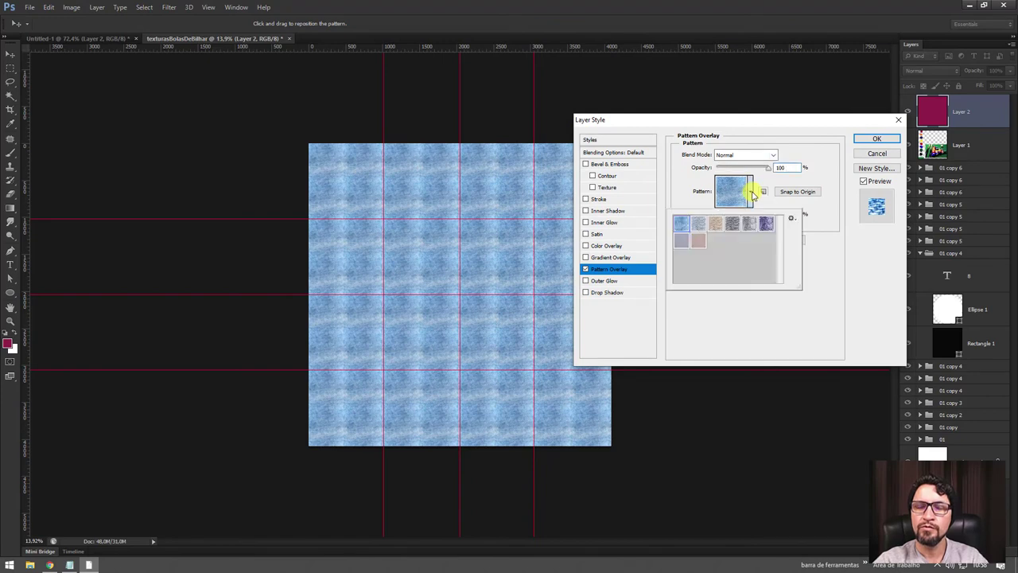
{"action": "left_click", "coordinate": [792, 220]}
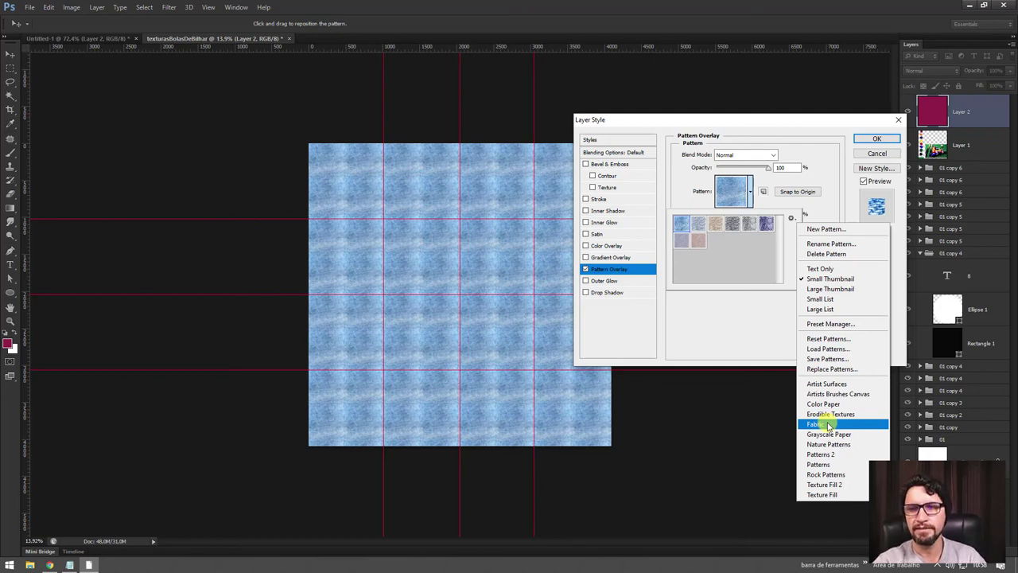
{"action": "left_click", "coordinate": [827, 425]}
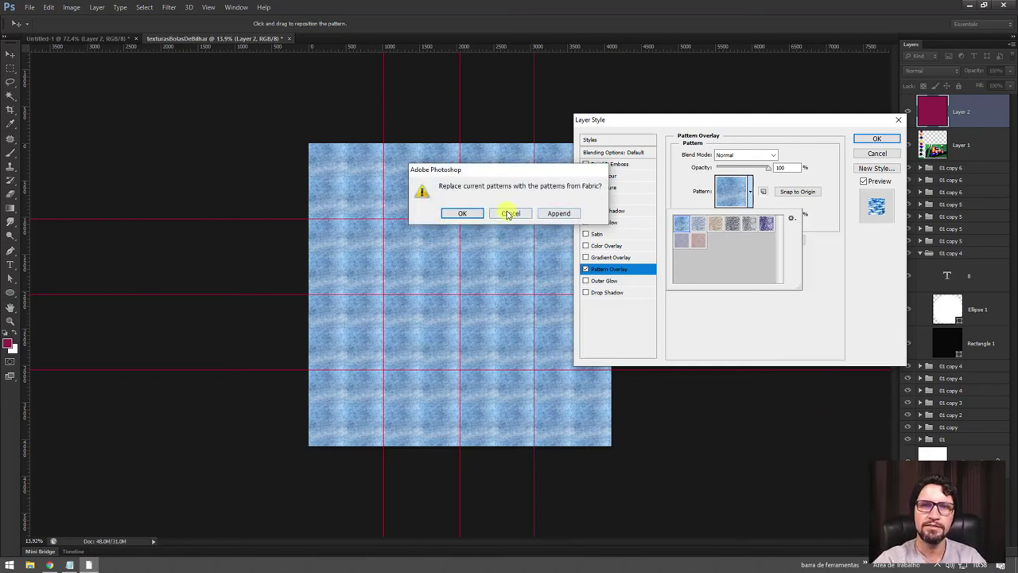
{"action": "left_click", "coordinate": [507, 214]}
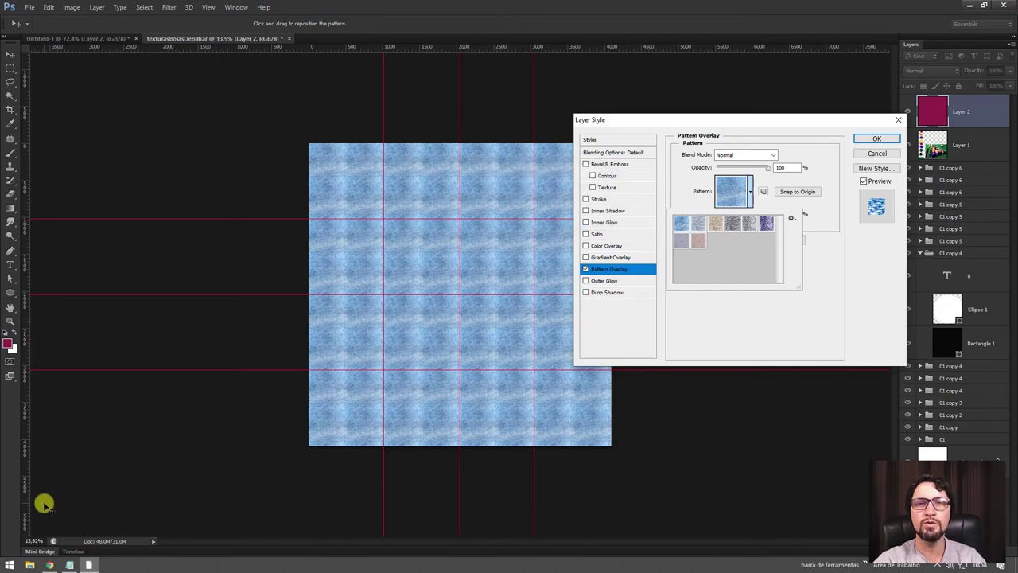
{"action": "left_click", "coordinate": [49, 565]}
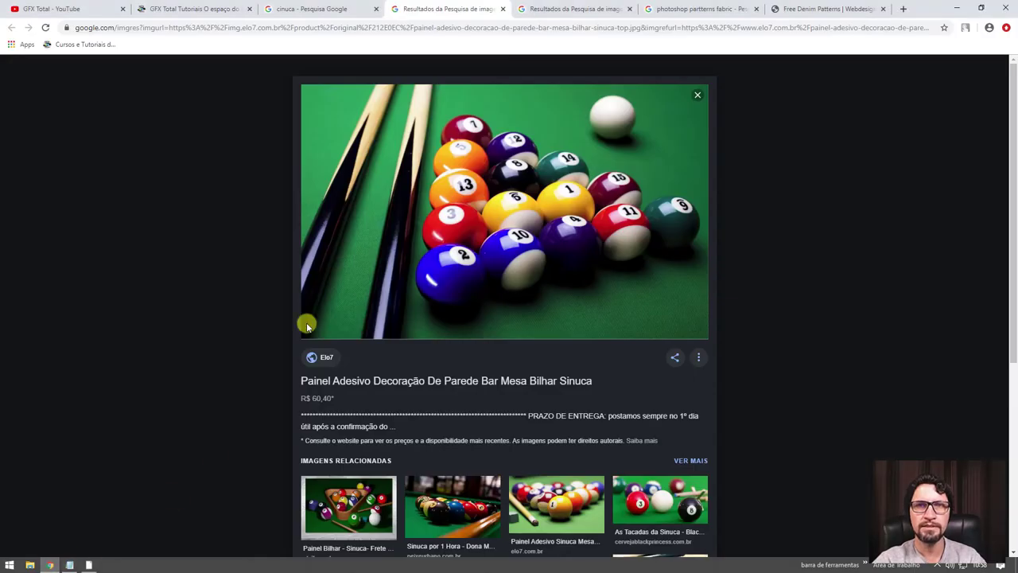
- Correct the search typo to 'photoshop patterns fabric' and rerun the search
{"action": "left_click", "coordinate": [556, 7]}
{"action": "left_click", "coordinate": [659, 4]}
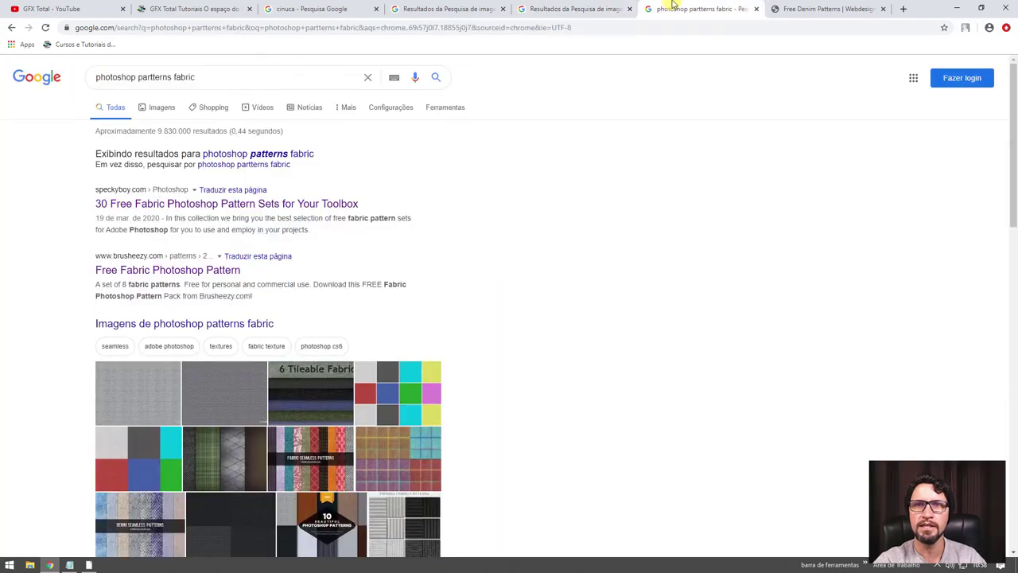
{"action": "left_click_drag", "start_coordinate": [204, 79], "coordinate": [91, 76]}
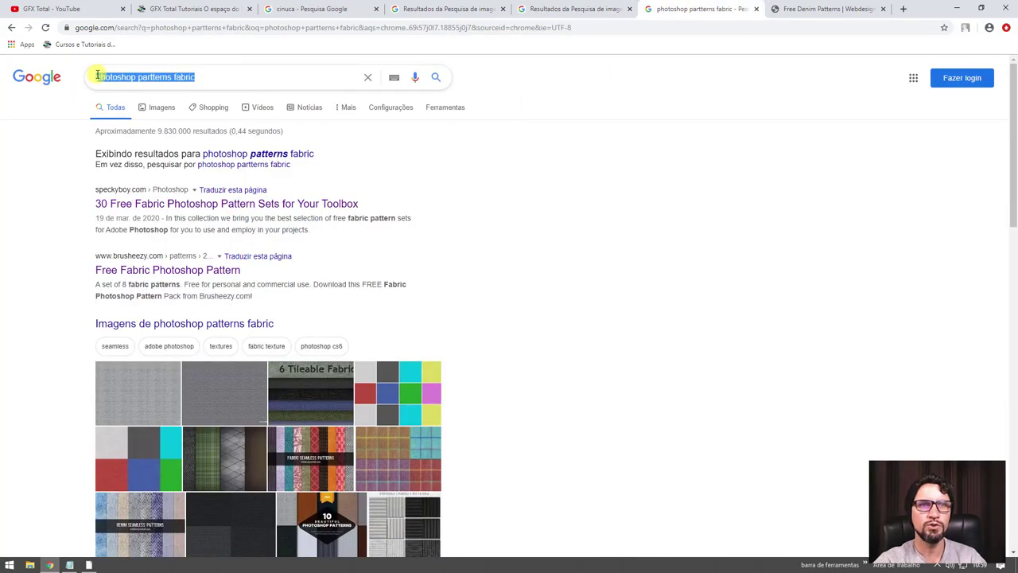
{"action": "left_click", "coordinate": [218, 77]}
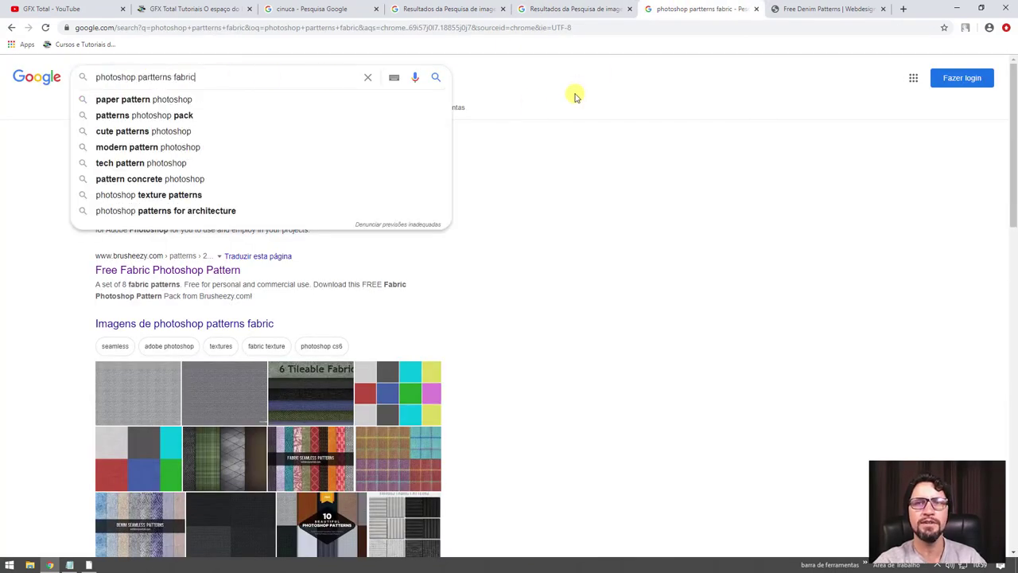
{"action": "left_click", "coordinate": [151, 77]}
{"action": "key", "text": "BackSpace"}
{"action": "type", "text": "t"}
{"action": "key", "text": "Return"}
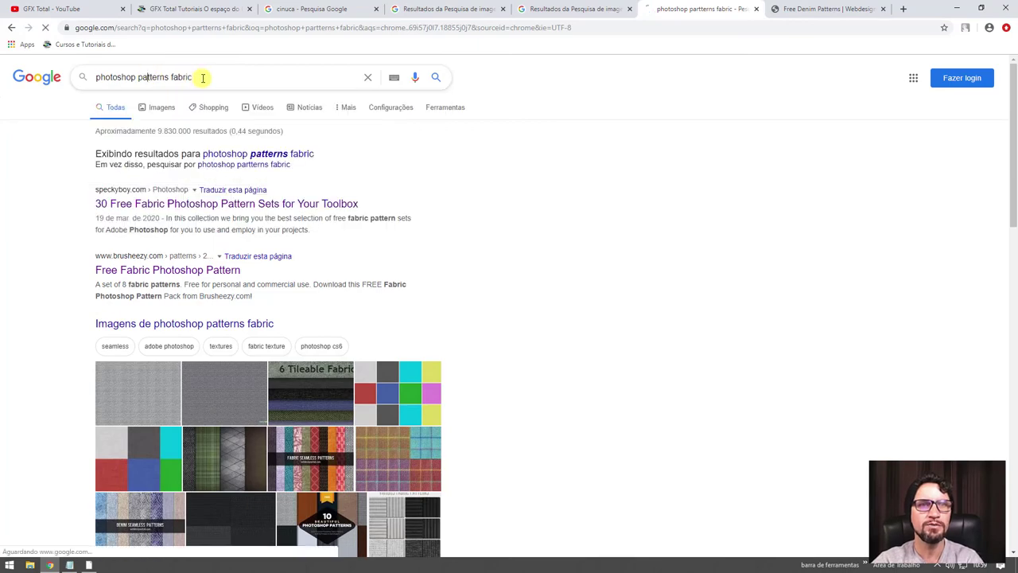
- Browse webdesignerlab.com's Free Denim Patterns page
{"action": "left_click", "coordinate": [814, 13]}
{"action": "scroll", "coordinate": [916, 325], "scroll_direction": "down", "scroll_amount": 3}
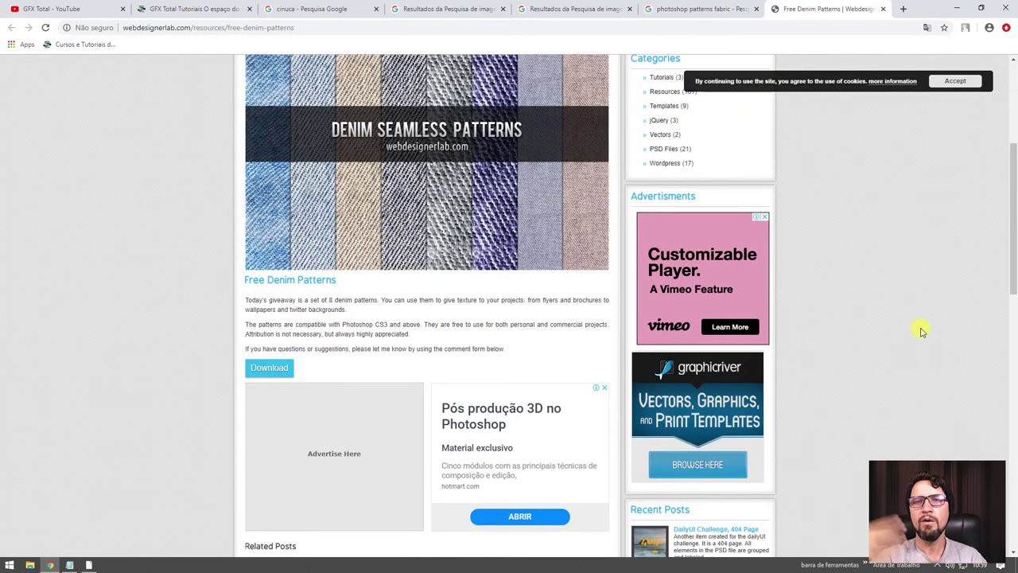
{"action": "scroll", "coordinate": [284, 438], "scroll_direction": "up", "scroll_amount": 2}
{"action": "scroll", "coordinate": [167, 350], "scroll_direction": "down", "scroll_amount": 1}
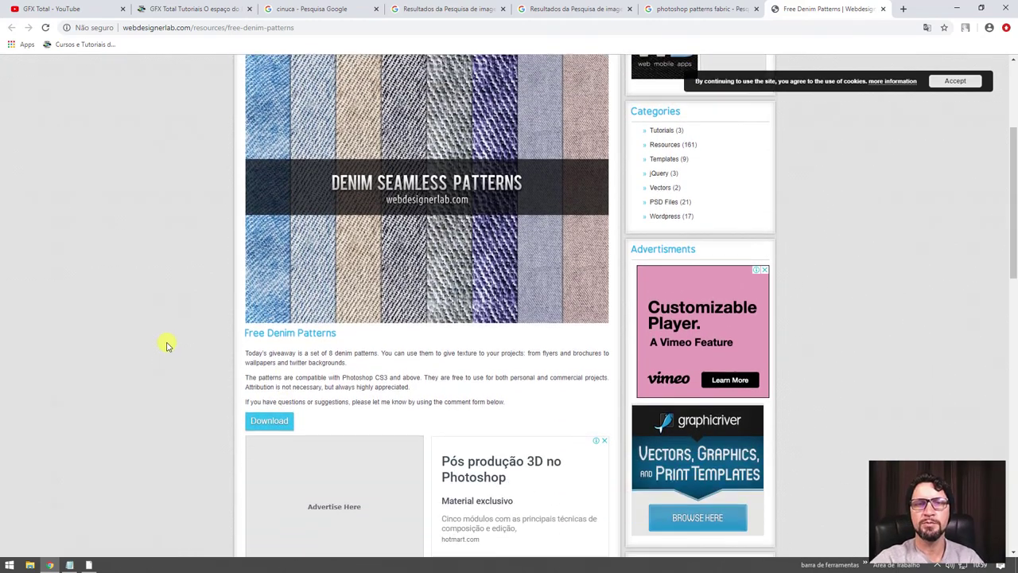
{"action": "scroll", "coordinate": [291, 254], "scroll_direction": "up", "scroll_amount": 1}
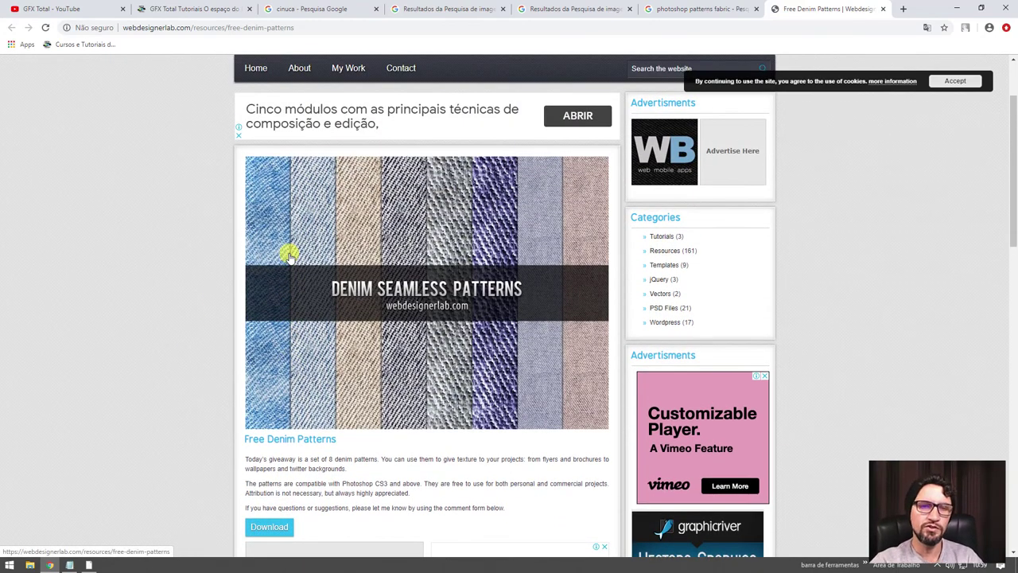
{"action": "scroll", "coordinate": [290, 255], "scroll_direction": "down", "scroll_amount": 4}
{"action": "scroll", "coordinate": [432, 212], "scroll_direction": "down", "scroll_amount": 1}
{"action": "scroll", "coordinate": [541, 244], "scroll_direction": "down", "scroll_amount": 1}
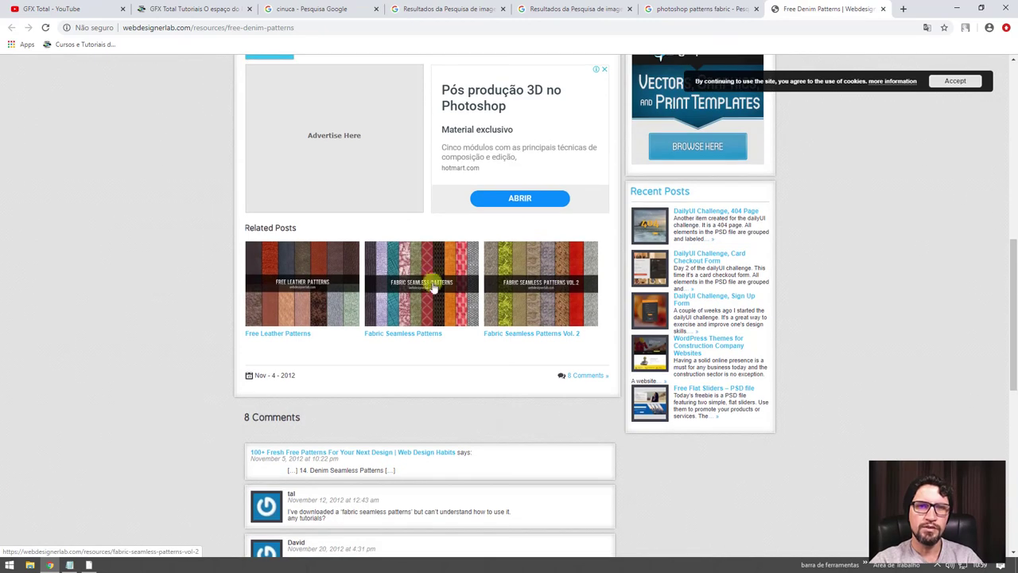
{"action": "scroll", "coordinate": [371, 380], "scroll_direction": "up", "scroll_amount": 4}
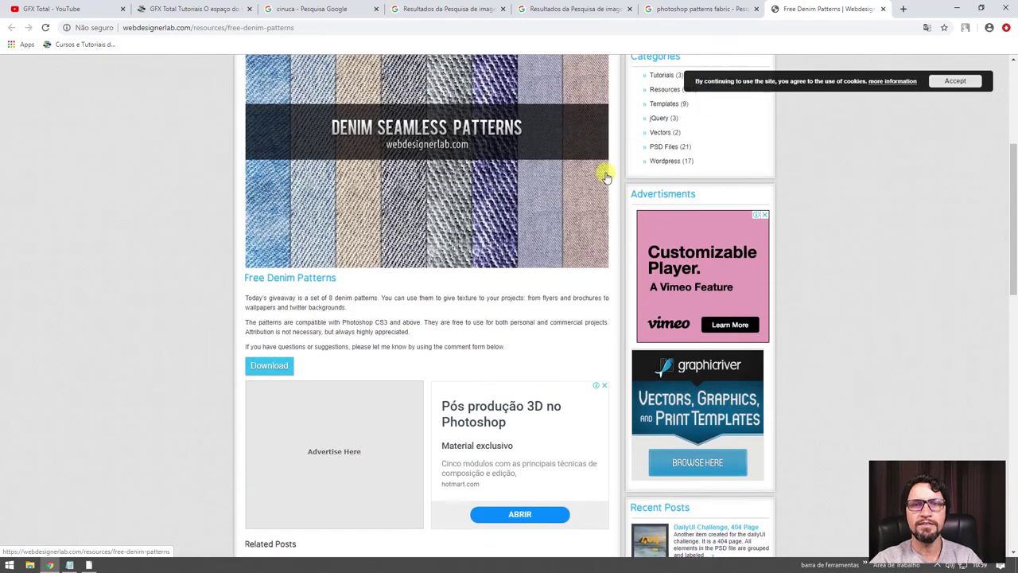
- Review the fabric search results again, then return to the Free Denim Patterns page
{"action": "left_click", "coordinate": [700, 8]}
{"action": "scroll", "coordinate": [445, 345], "scroll_direction": "down", "scroll_amount": 4}
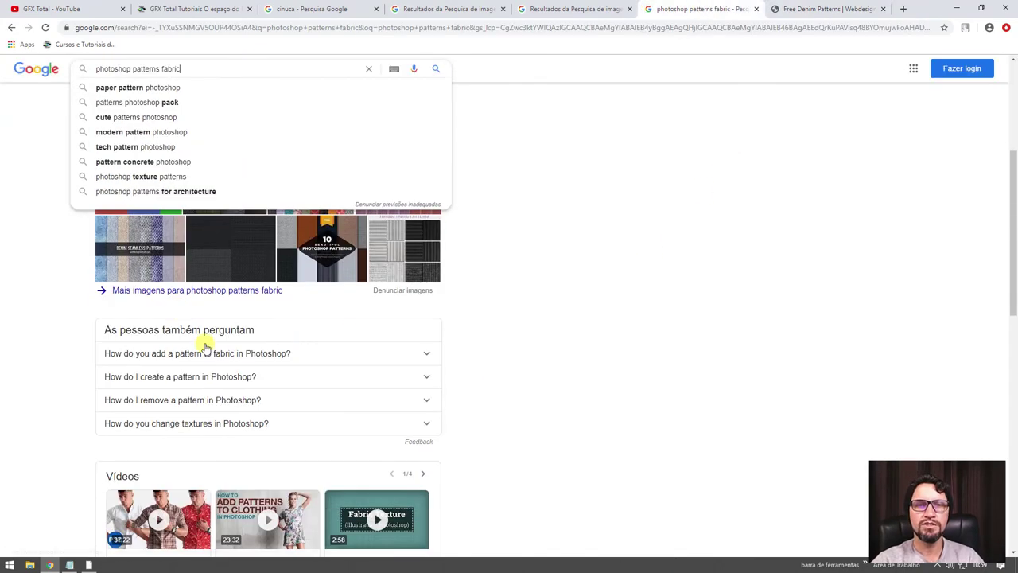
{"action": "scroll", "coordinate": [29, 297], "scroll_direction": "up", "scroll_amount": 1}
{"action": "scroll", "coordinate": [30, 302], "scroll_direction": "up", "scroll_amount": 1}
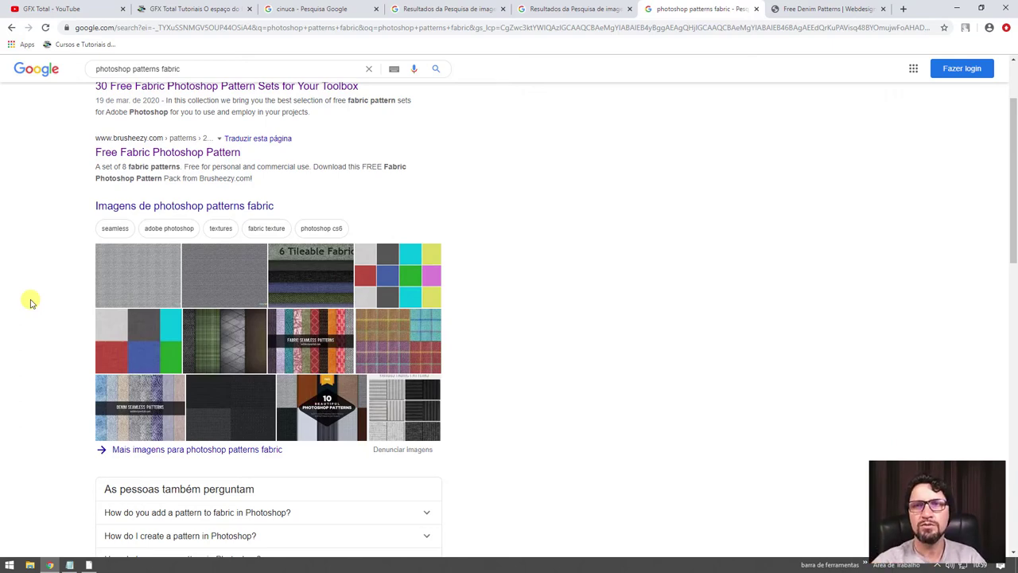
{"action": "left_click", "coordinate": [824, 9]}
{"action": "scroll", "coordinate": [322, 302], "scroll_direction": "up", "scroll_amount": 2}
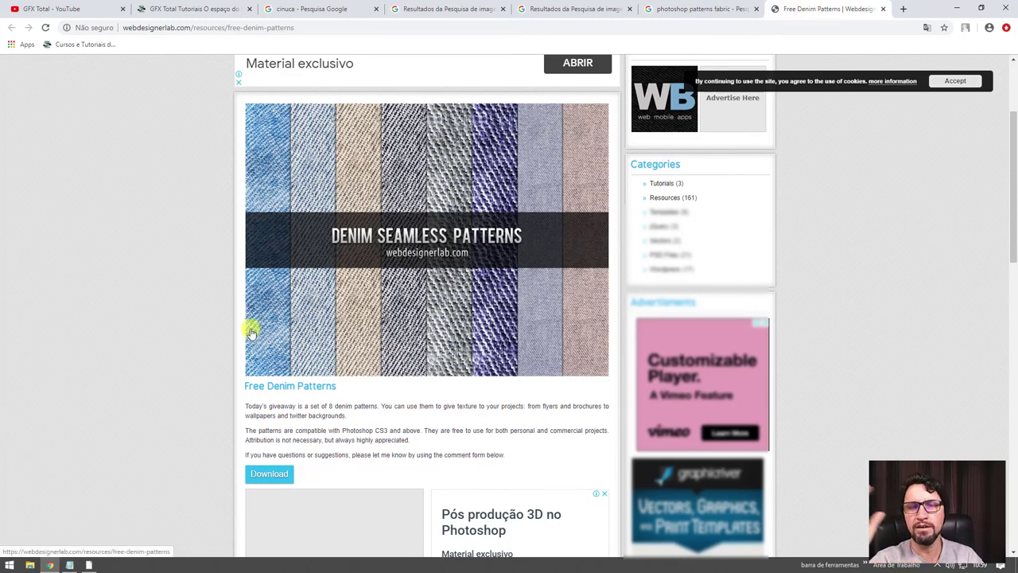
{"action": "scroll", "coordinate": [352, 302], "scroll_direction": "down", "scroll_amount": 1}
{"action": "scroll", "coordinate": [557, 206], "scroll_direction": "down", "scroll_amount": 2}
{"action": "scroll", "coordinate": [370, 186], "scroll_direction": "down", "scroll_amount": 1}
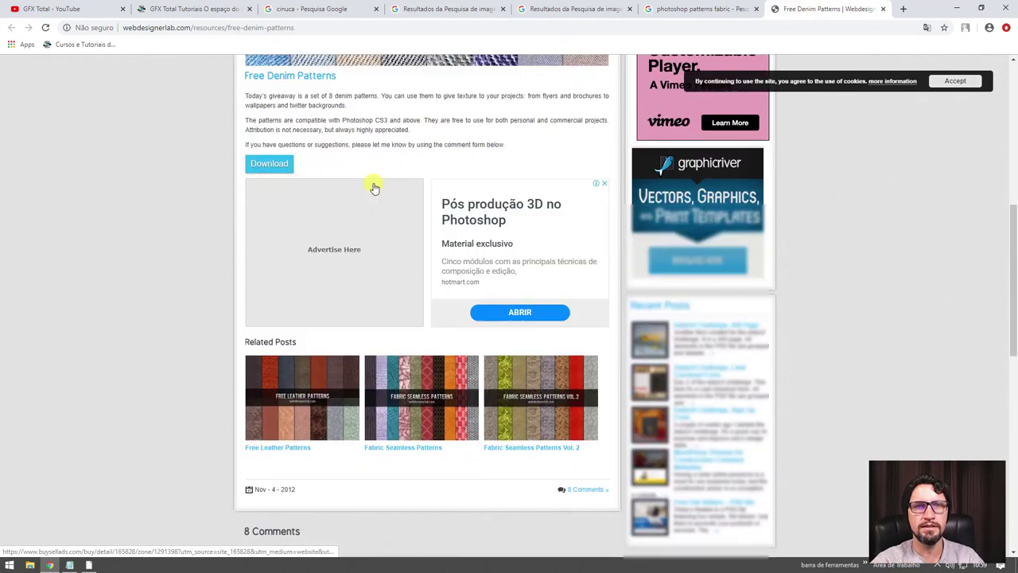
{"action": "scroll", "coordinate": [325, 228], "scroll_direction": "down", "scroll_amount": 2}
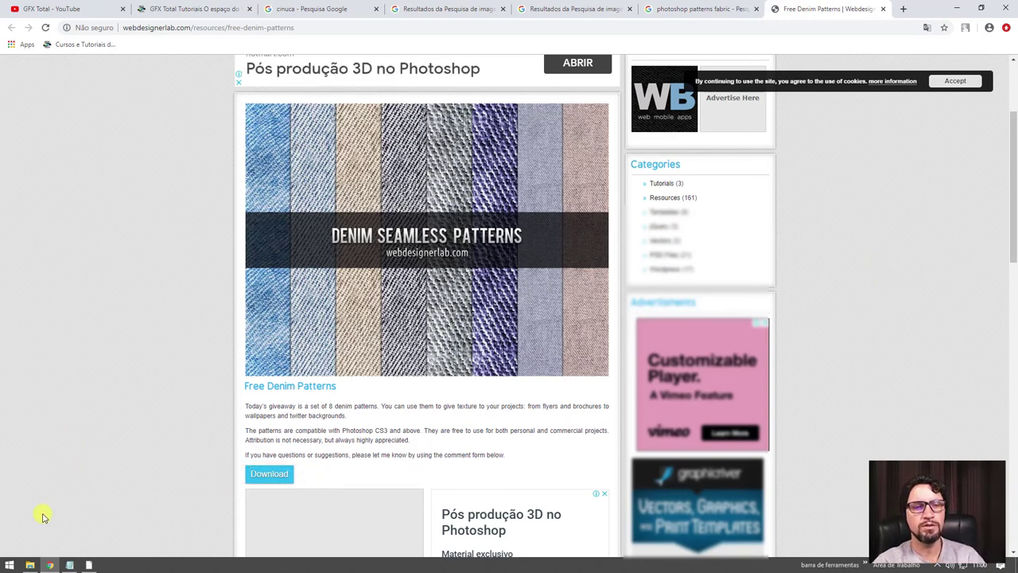
- Locate Fabric.pat in Photoshop CS6's Presets > Patterns folder in Explorer, then minimize the window
{"action": "left_click", "coordinate": [29, 565]}
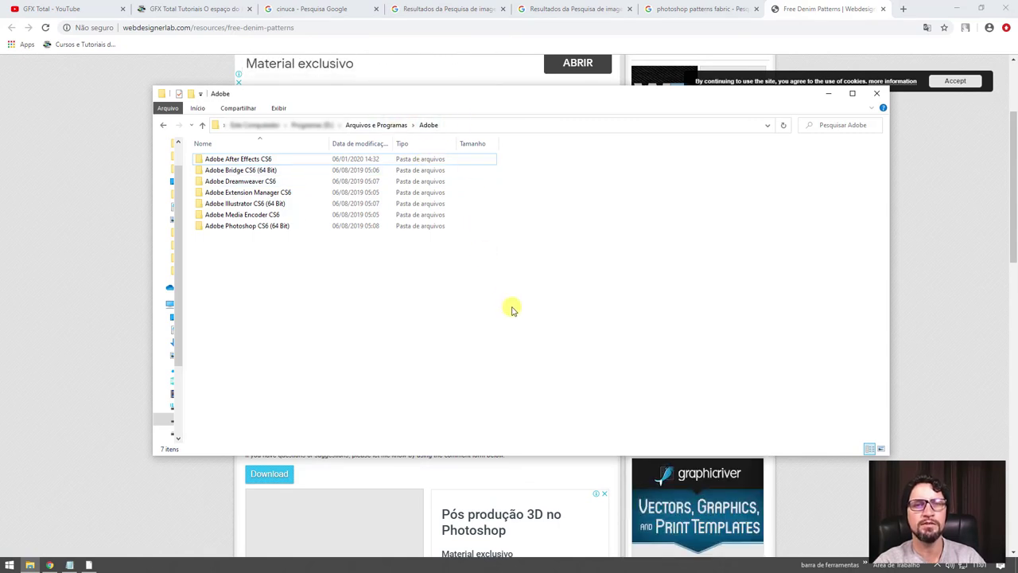
{"action": "double_click", "coordinate": [236, 226]}
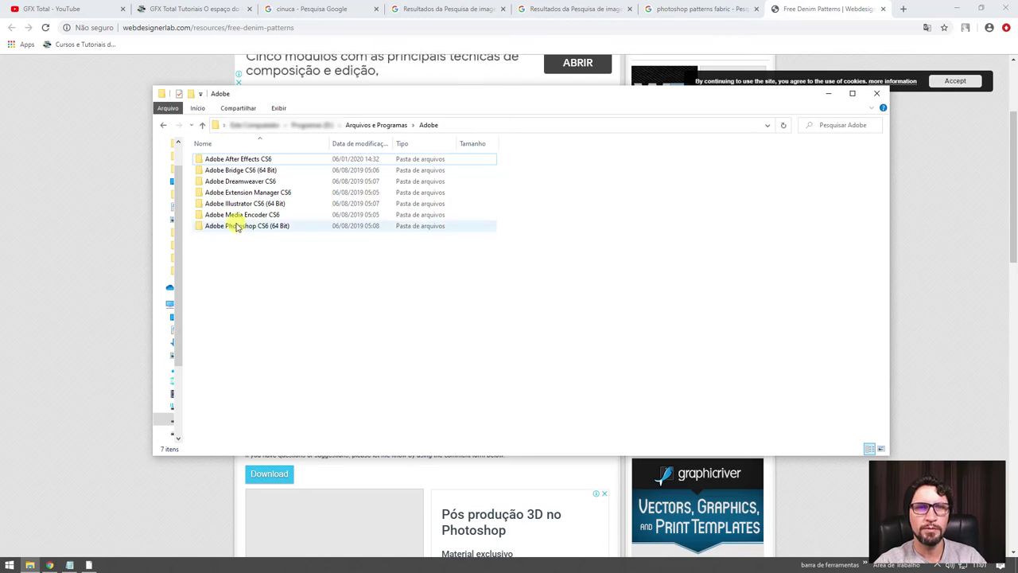
{"action": "scroll", "coordinate": [239, 229], "scroll_direction": "down", "scroll_amount": 1}
{"action": "scroll", "coordinate": [275, 237], "scroll_direction": "up", "scroll_amount": 1}
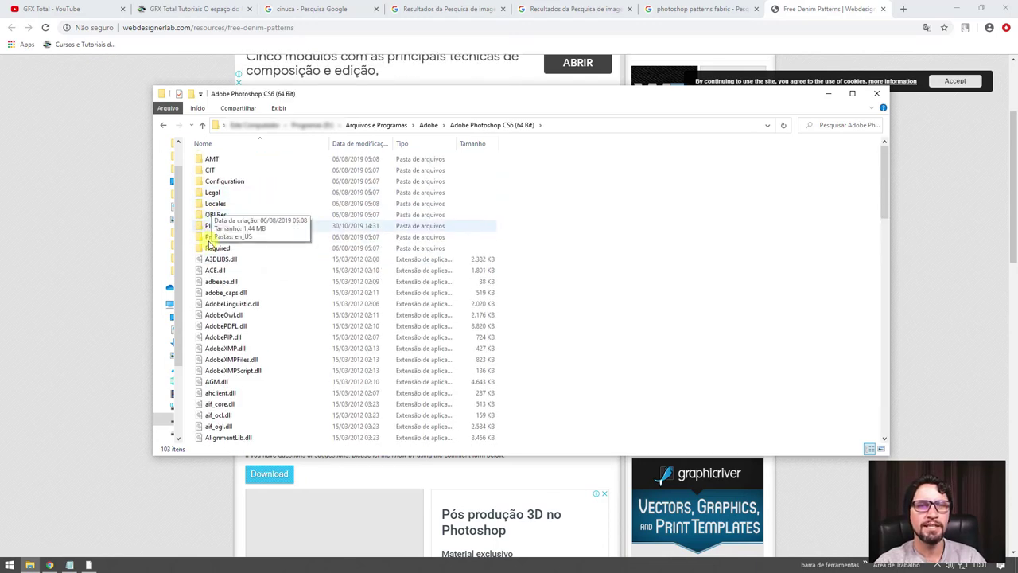
{"action": "double_click", "coordinate": [227, 237]}
{"action": "scroll", "coordinate": [262, 254], "scroll_direction": "down", "scroll_amount": 2}
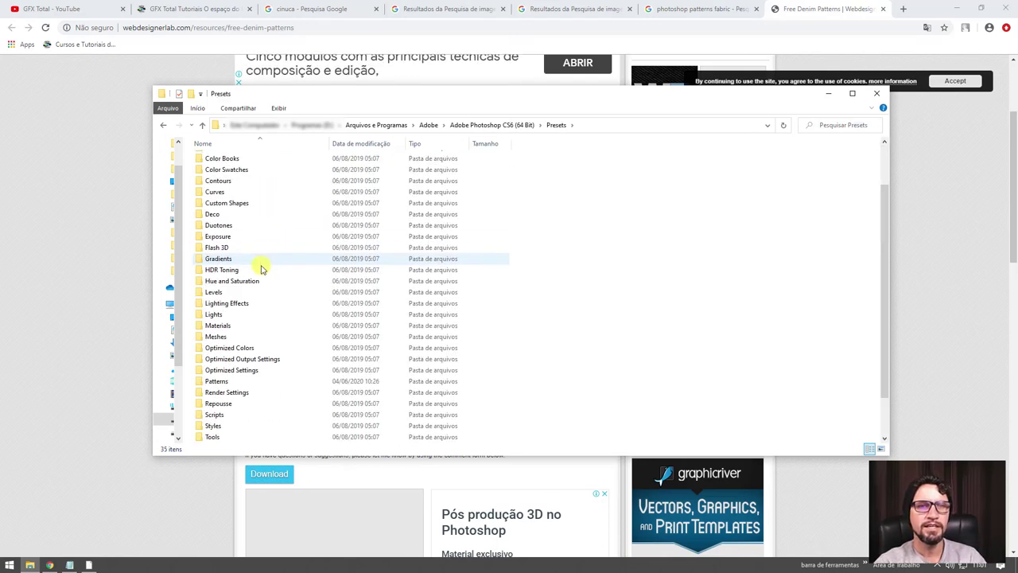
{"action": "scroll", "coordinate": [263, 271], "scroll_direction": "down", "scroll_amount": 1}
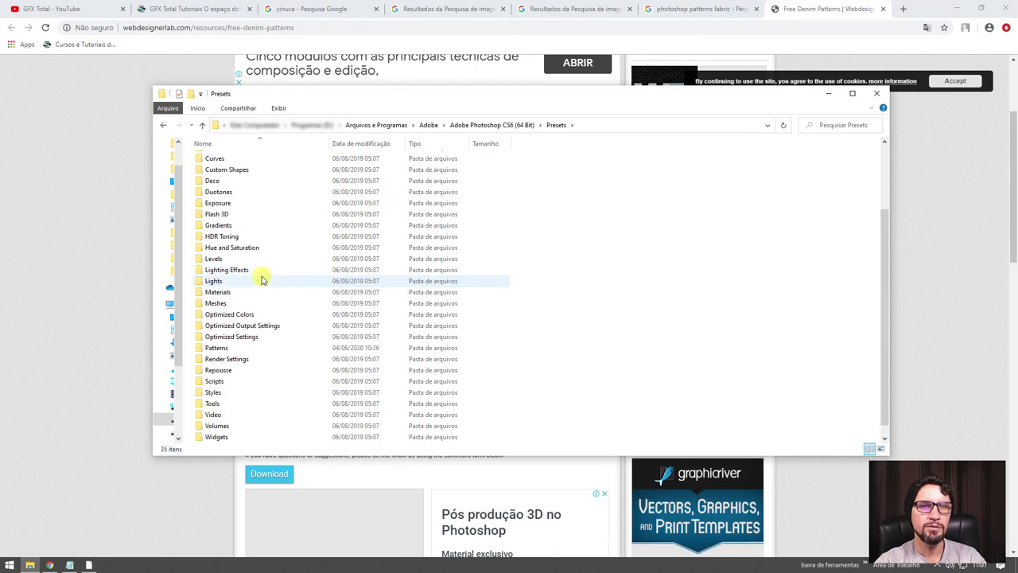
{"action": "double_click", "coordinate": [234, 351]}
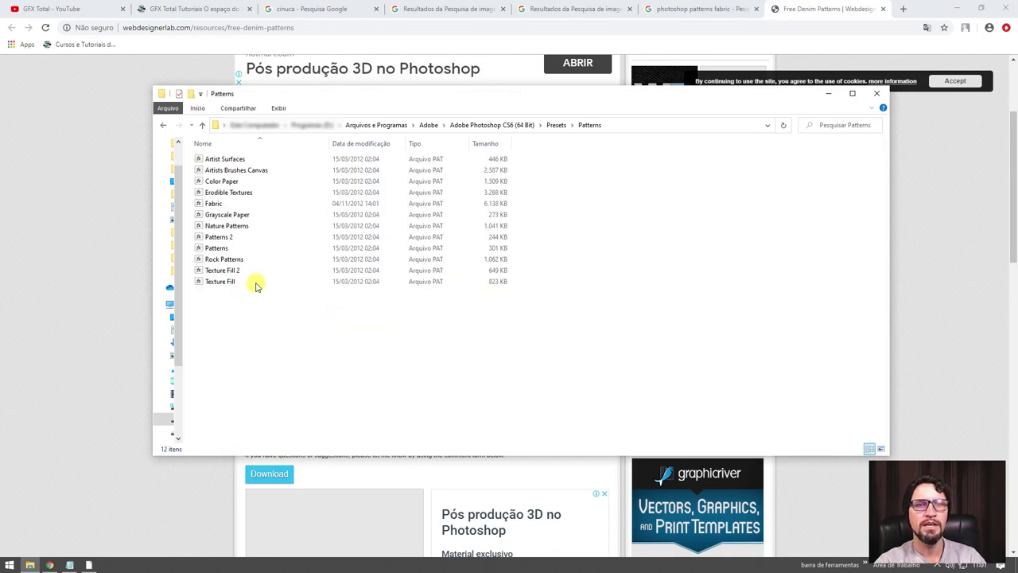
{"action": "left_click", "coordinate": [209, 204]}
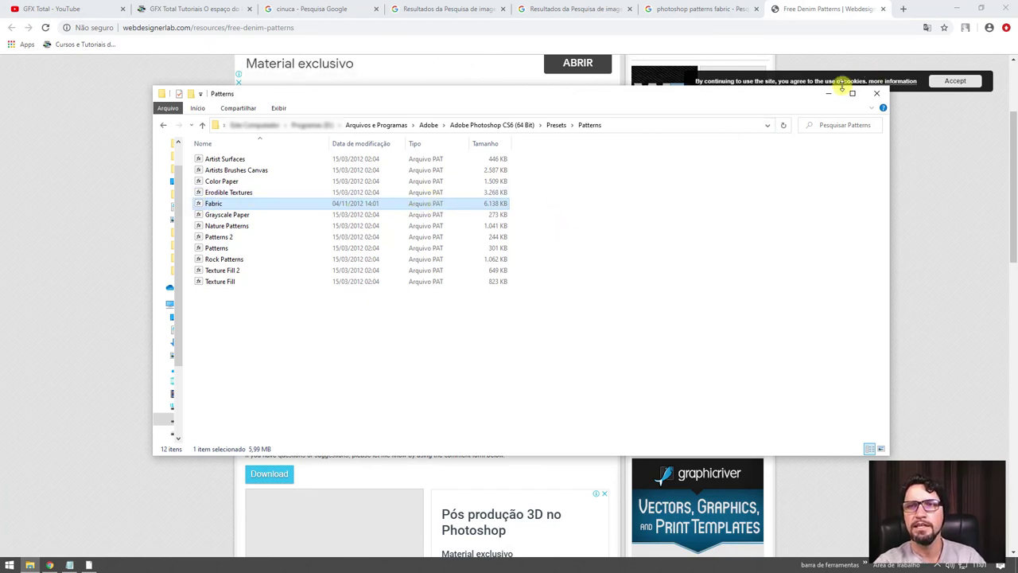
{"action": "left_click", "coordinate": [830, 97]}
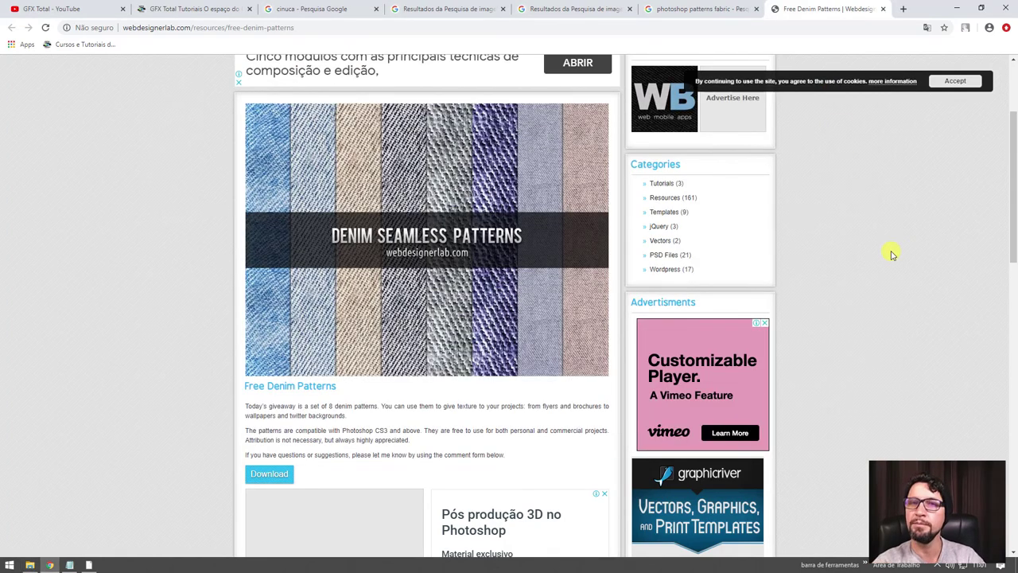
- Back in Photoshop, open Layer 2's layer style and enable Pattern Overlay
{"action": "left_click", "coordinate": [91, 563]}
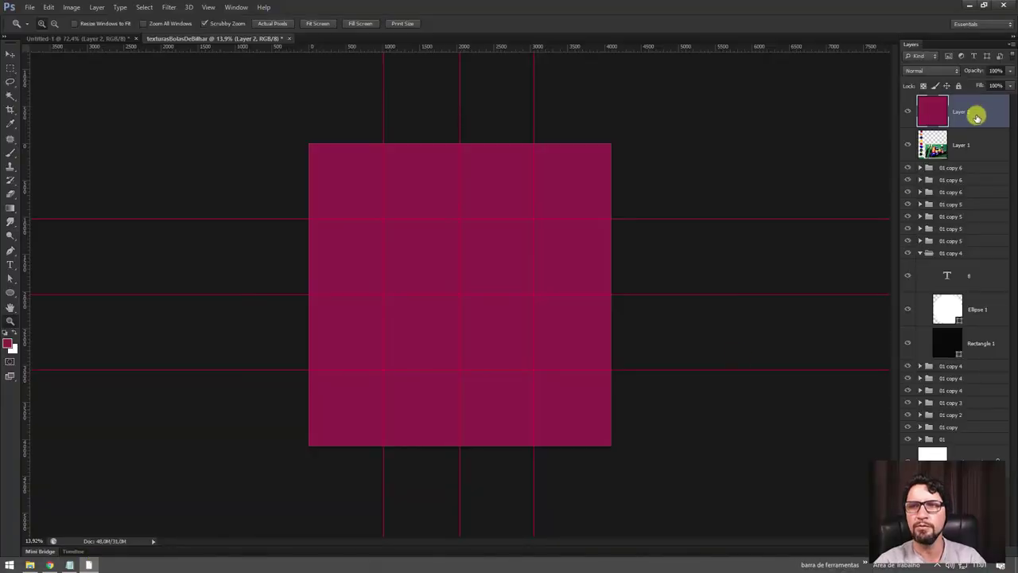
{"action": "double_click", "coordinate": [986, 107]}
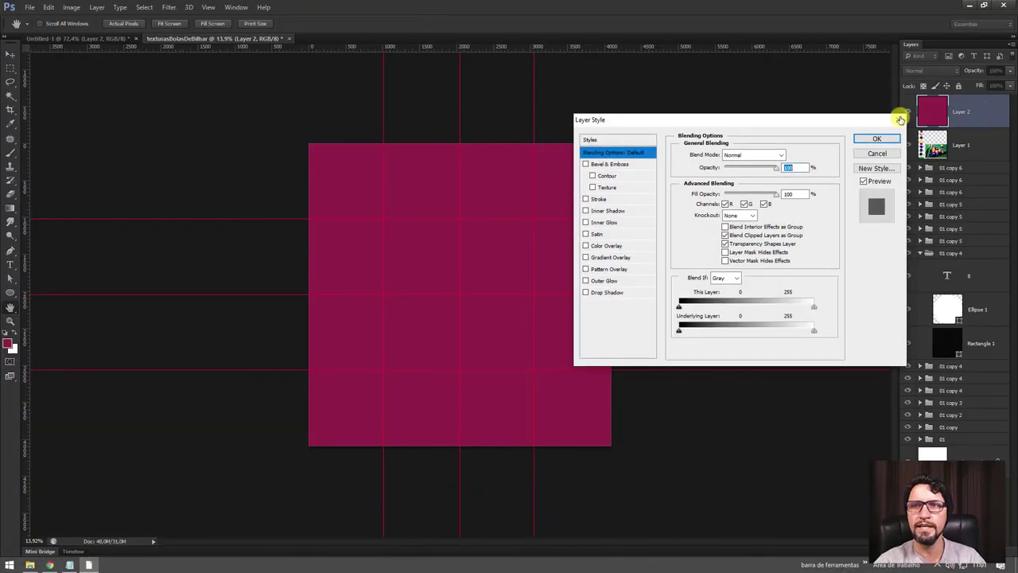
{"action": "left_click_drag", "start_coordinate": [783, 120], "coordinate": [738, 105]}
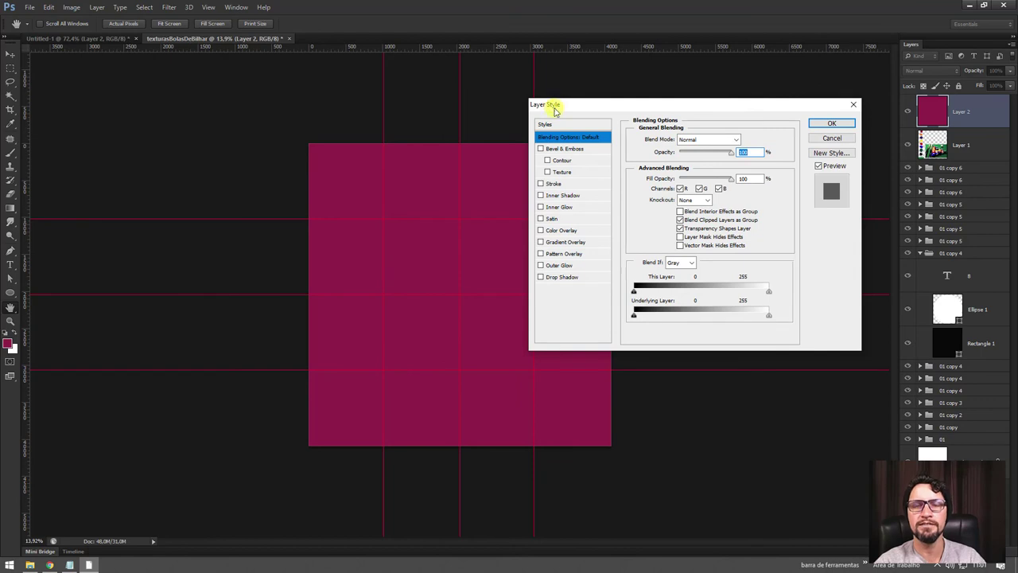
{"action": "left_click", "coordinate": [541, 255]}
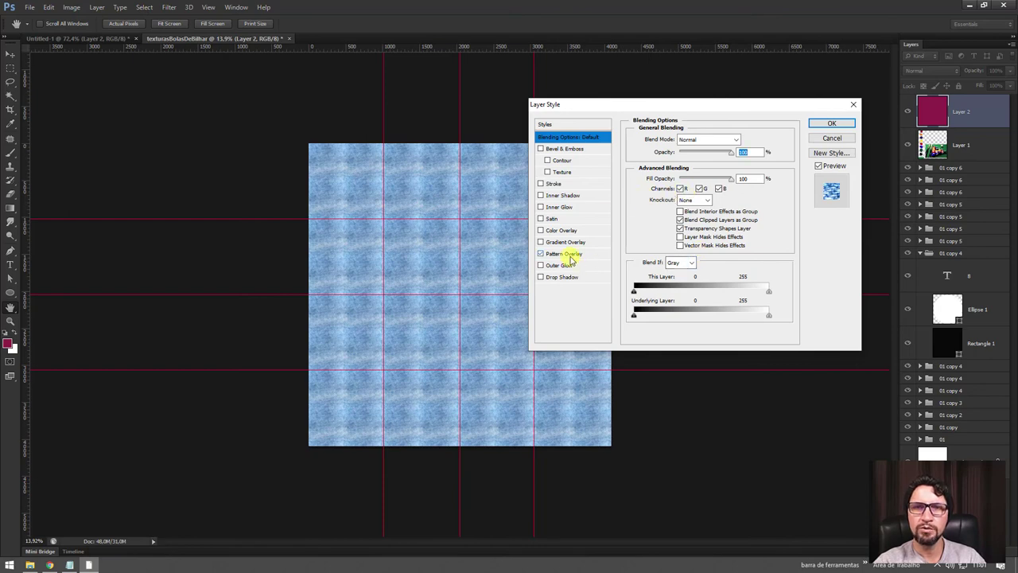
{"action": "left_click", "coordinate": [569, 255]}
- Load the Fabric pattern set and preview several fabric swatches on the square
{"action": "left_click", "coordinate": [704, 176]}
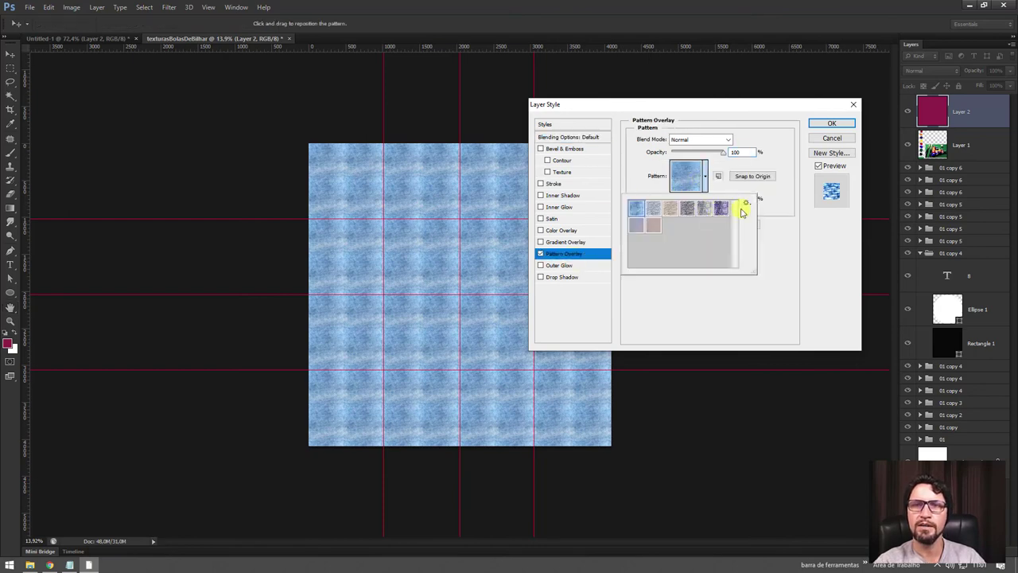
{"action": "left_click", "coordinate": [746, 203]}
{"action": "left_click", "coordinate": [784, 410]}
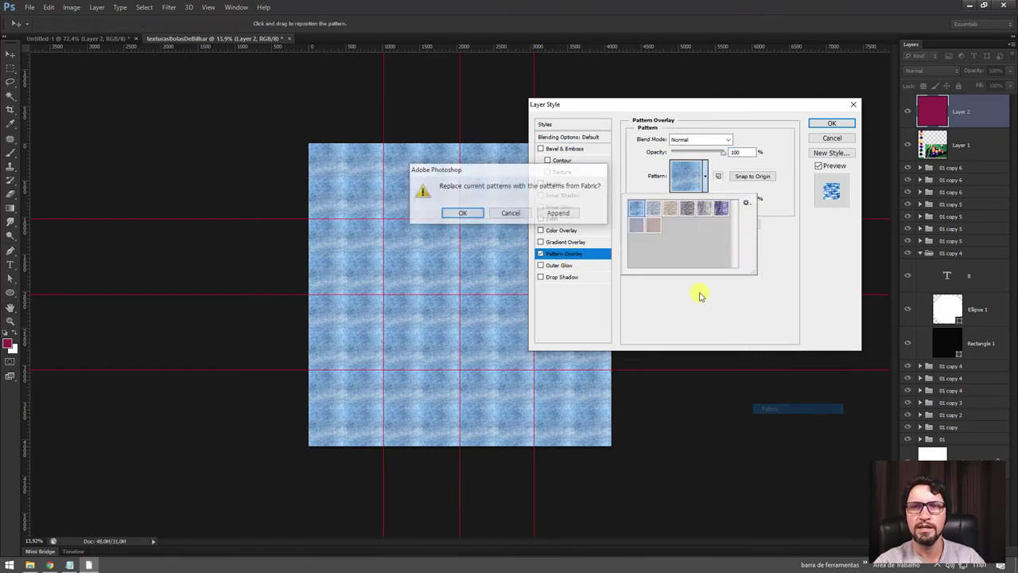
{"action": "left_click", "coordinate": [462, 212]}
{"action": "left_click", "coordinate": [653, 208]}
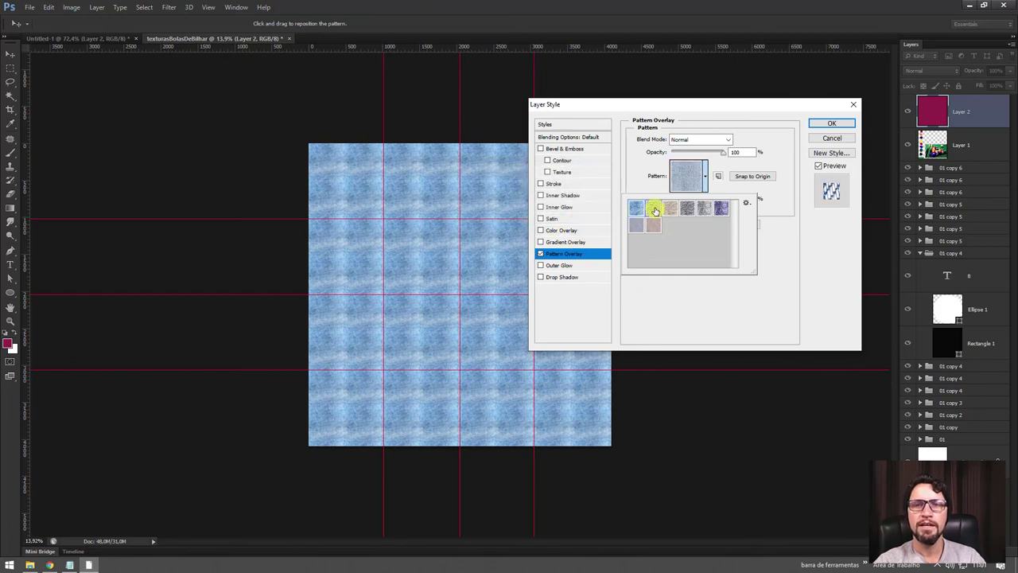
{"action": "left_click", "coordinate": [672, 209]}
{"action": "left_click", "coordinate": [688, 208]}
{"action": "left_click", "coordinate": [707, 208]}
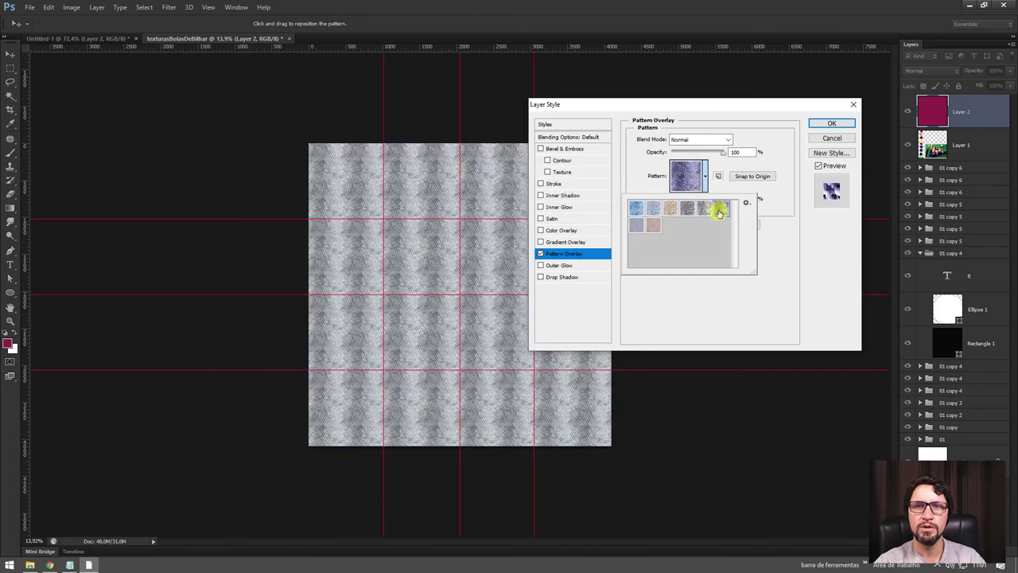
{"action": "left_click", "coordinate": [720, 209]}
- Replace the patterns with Rock Patterns and choose the tan rock swatch
{"action": "left_click", "coordinate": [746, 203]}
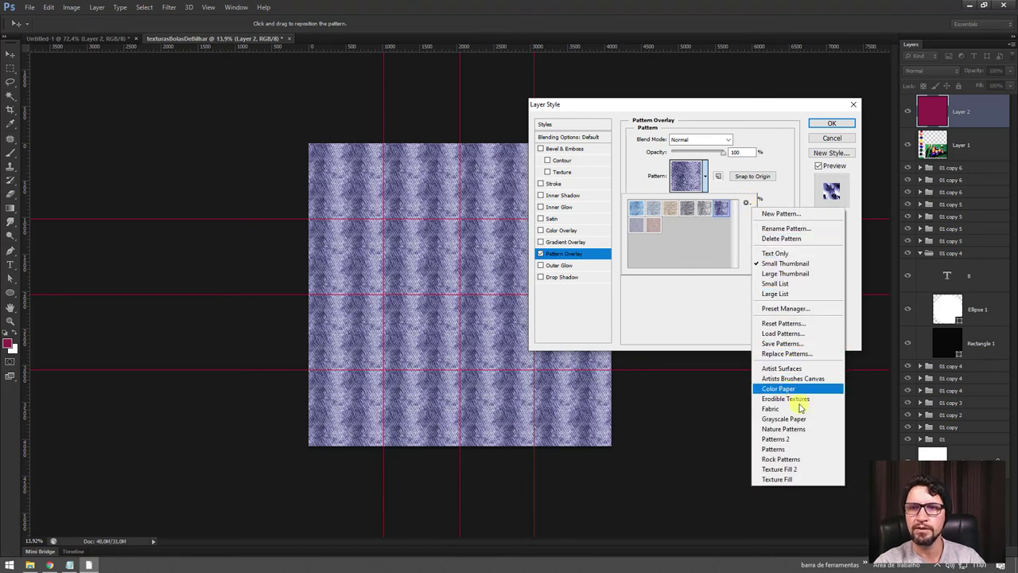
{"action": "left_click", "coordinate": [781, 459]}
{"action": "left_click", "coordinate": [462, 213]}
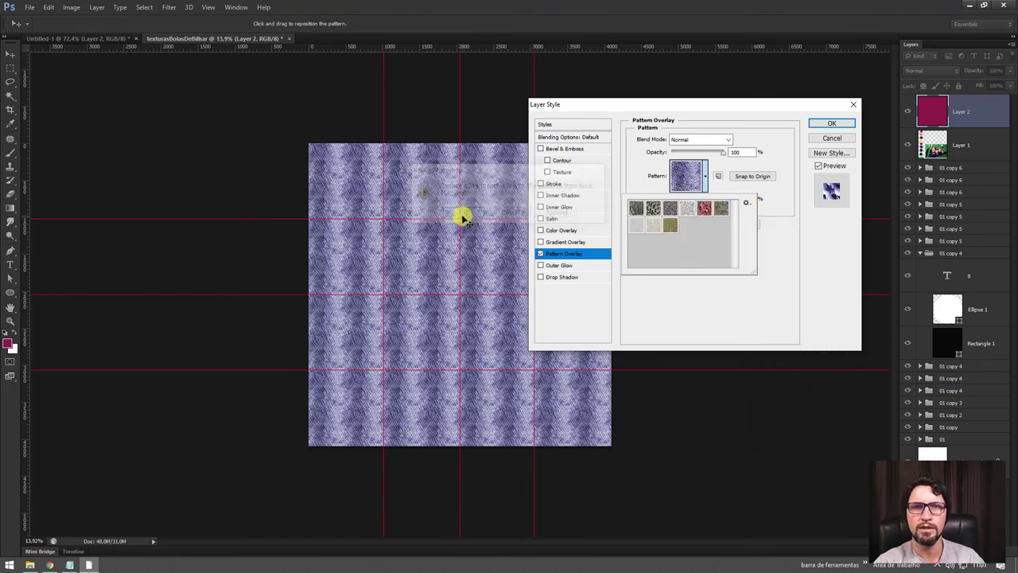
{"action": "left_click", "coordinate": [636, 208]}
{"action": "left_click", "coordinate": [655, 208]}
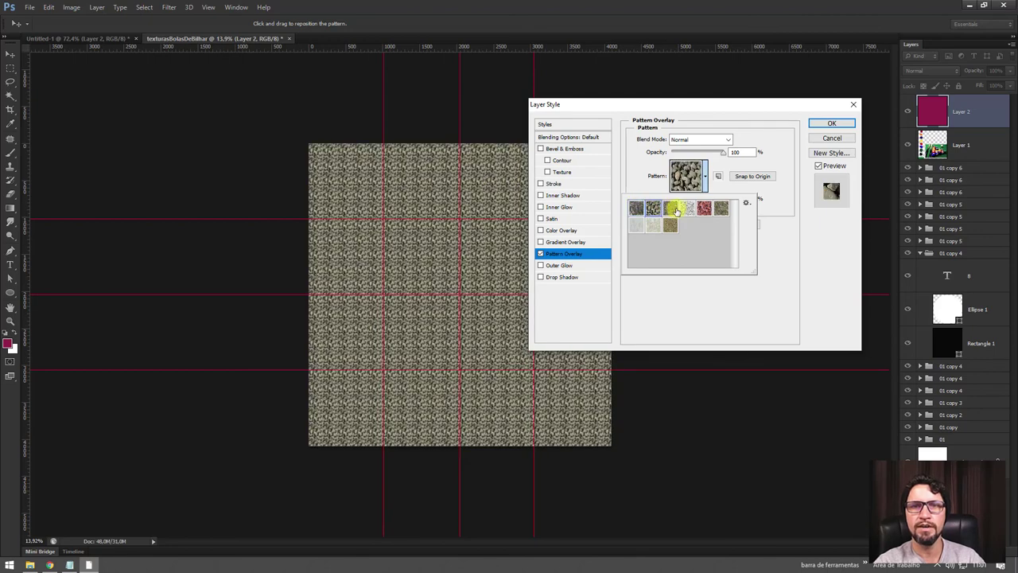
{"action": "left_click", "coordinate": [672, 208]}
{"action": "left_click", "coordinate": [687, 208]}
{"action": "left_click", "coordinate": [653, 208]}
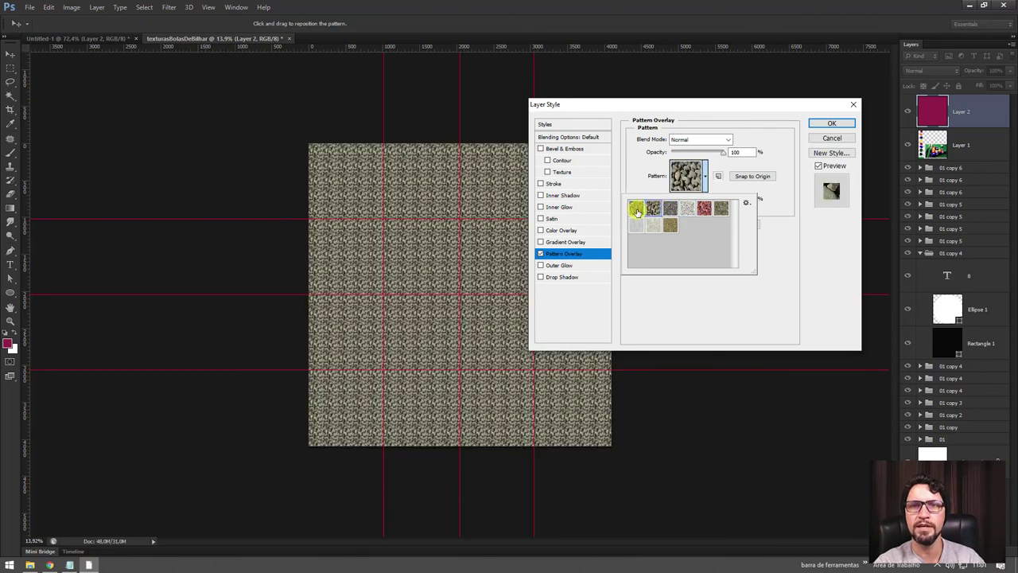
{"action": "left_click", "coordinate": [636, 208]}
{"action": "left_click", "coordinate": [653, 209]}
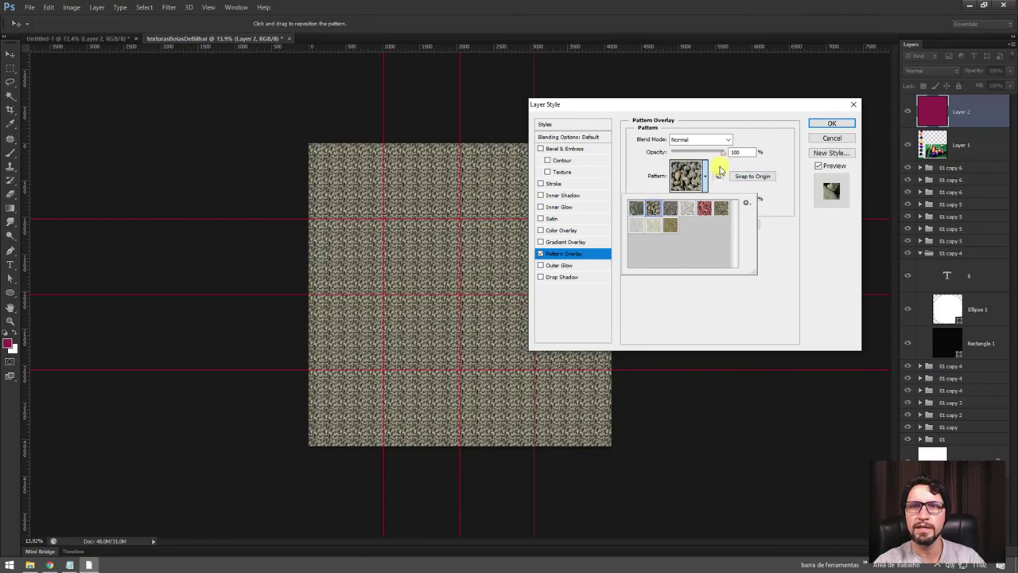
- Enlarge the rock pattern overlay's scale
{"action": "left_click", "coordinate": [720, 167]}
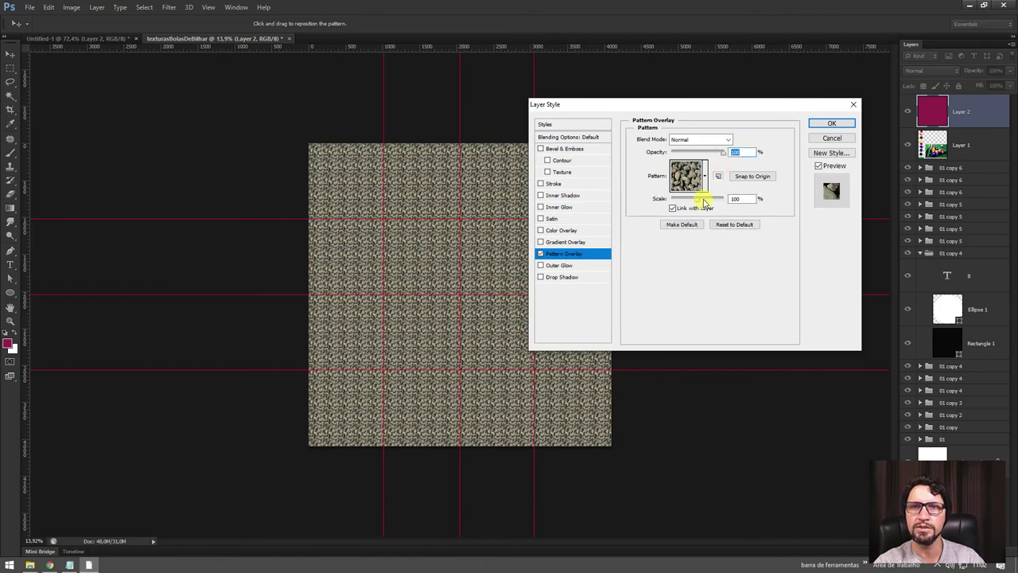
{"action": "left_click_drag", "start_coordinate": [703, 204], "coordinate": [719, 199]}
{"action": "left_click_drag", "start_coordinate": [709, 111], "coordinate": [798, 144]}
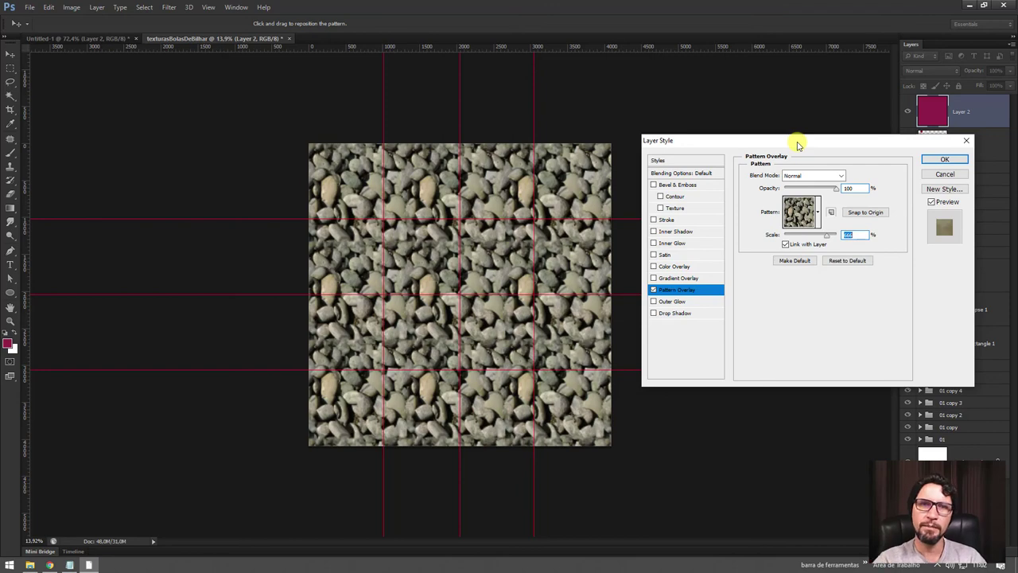
{"action": "left_click", "coordinate": [818, 212]}
- Reload the Fabric pattern set and settle on the grey twill denim swatch
{"action": "left_click", "coordinate": [859, 238]}
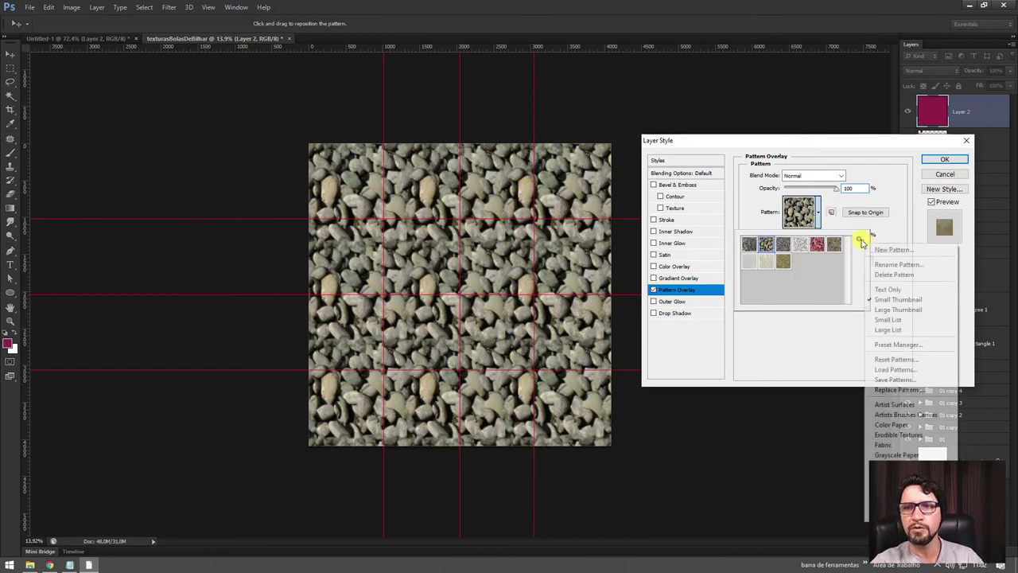
{"action": "left_click", "coordinate": [895, 446]}
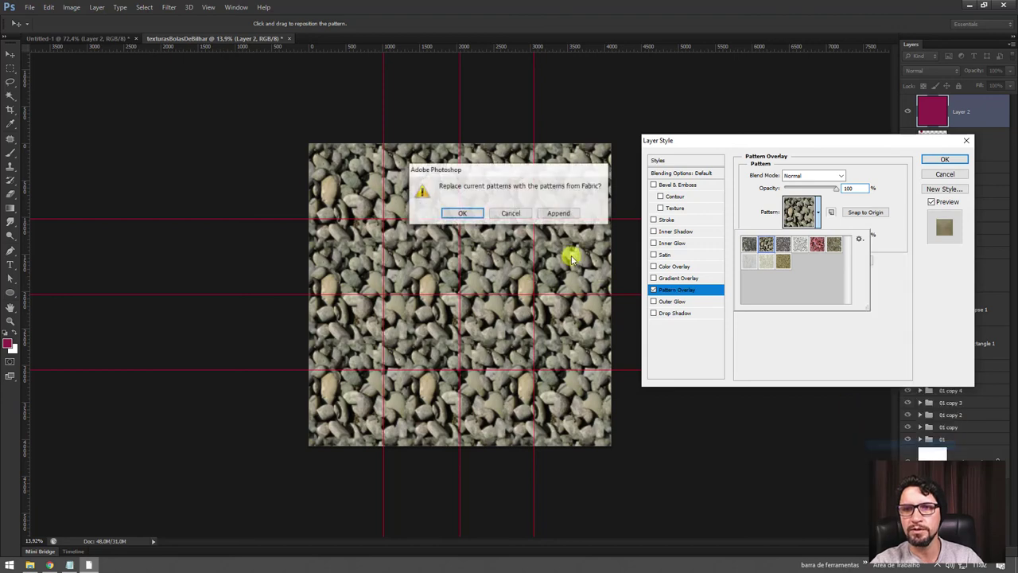
{"action": "left_click", "coordinate": [462, 213]}
{"action": "left_click", "coordinate": [766, 246]}
{"action": "left_click", "coordinate": [782, 245]}
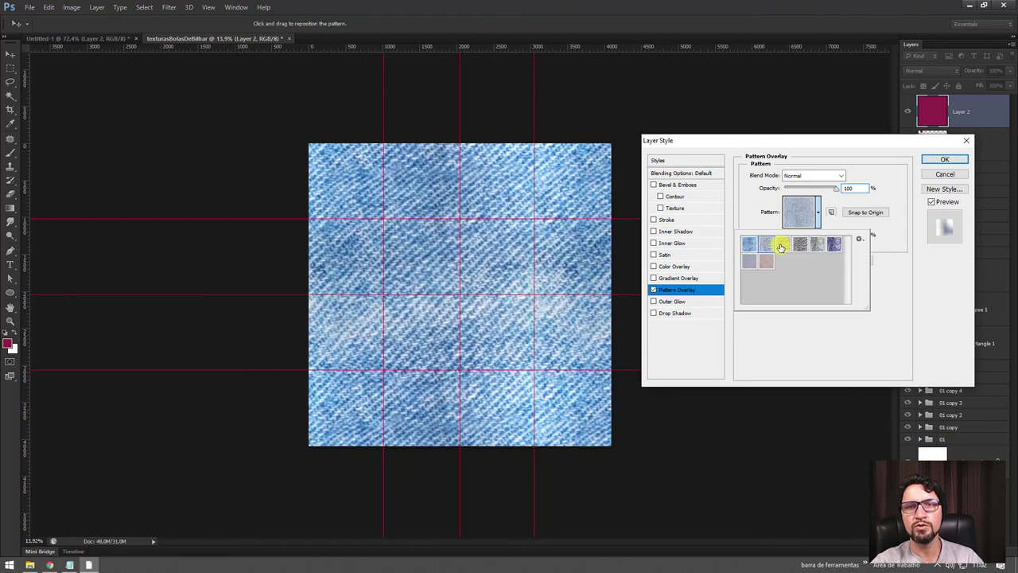
{"action": "left_click", "coordinate": [801, 246]}
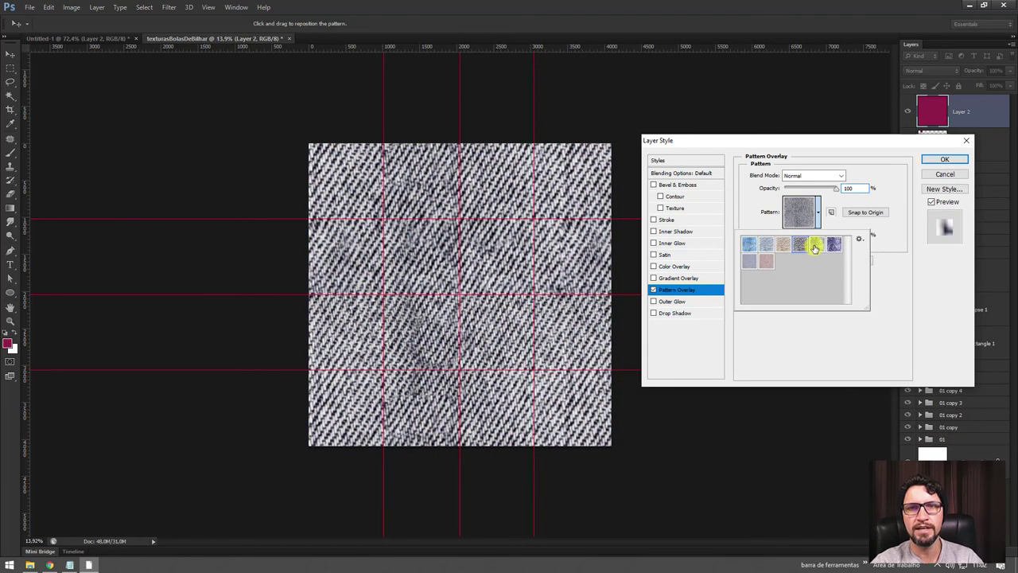
{"action": "left_click", "coordinate": [816, 246]}
{"action": "left_click", "coordinate": [834, 247]}
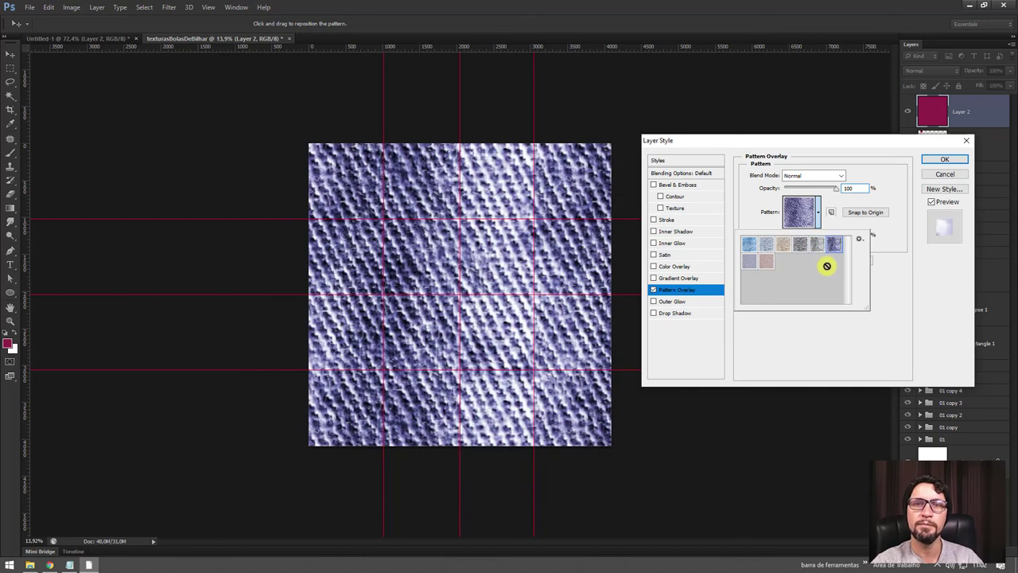
{"action": "left_click", "coordinate": [816, 246]}
{"action": "left_click_drag", "start_coordinate": [800, 245], "coordinate": [776, 264]}
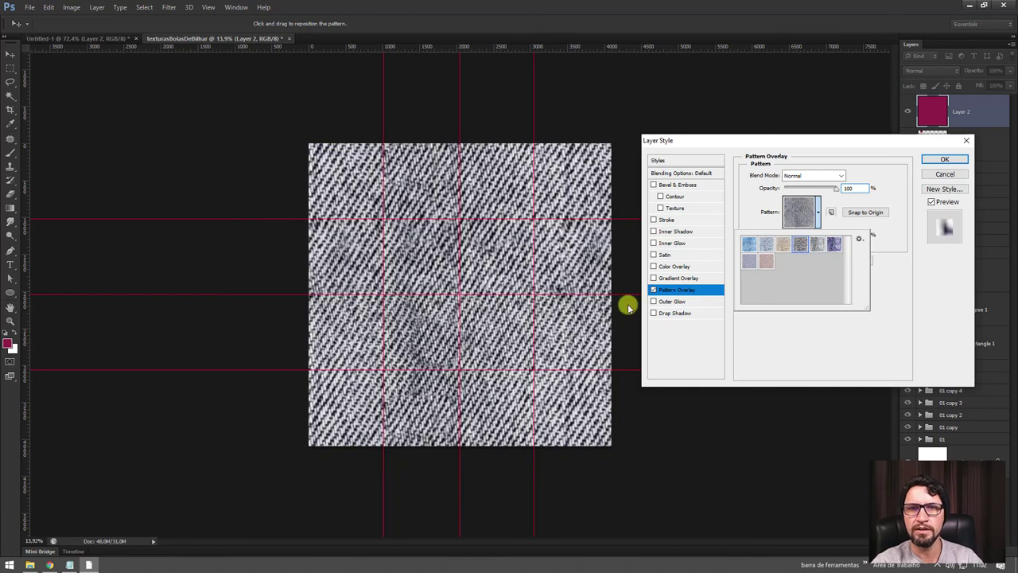
- Adjust the pattern Scale until the denim weave is clearly visible
{"action": "left_click", "coordinate": [831, 199]}
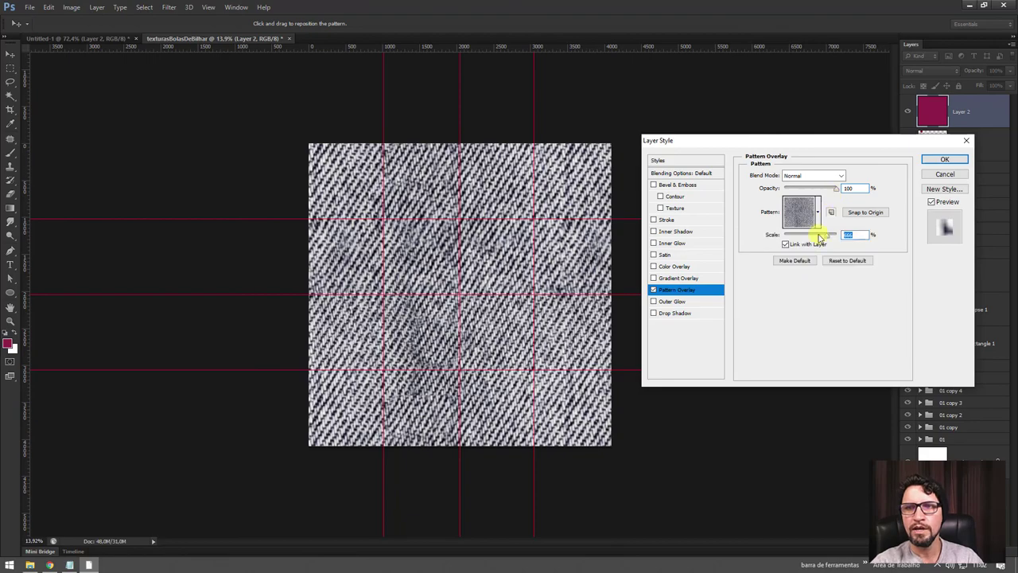
{"action": "mouse_move", "coordinate": [828, 239]}
{"action": "left_mouse_down"}
{"action": "mouse_move", "coordinate": [845, 235]}
{"action": "mouse_move", "coordinate": [810, 245]}
{"action": "left_mouse_up"}
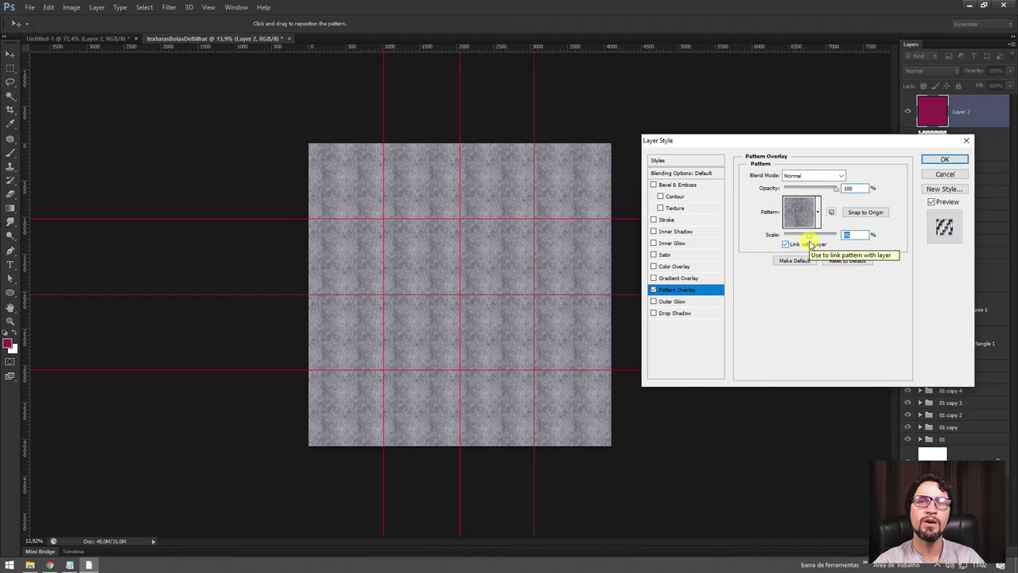
{"action": "left_click_drag", "start_coordinate": [809, 244], "coordinate": [820, 238]}
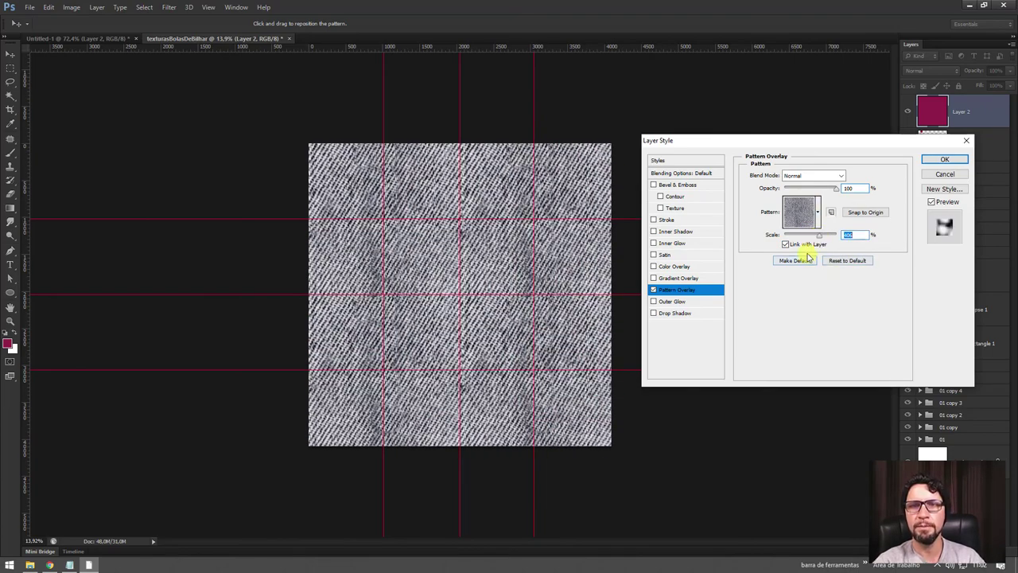
{"action": "left_click_drag", "start_coordinate": [820, 239], "coordinate": [818, 237]}
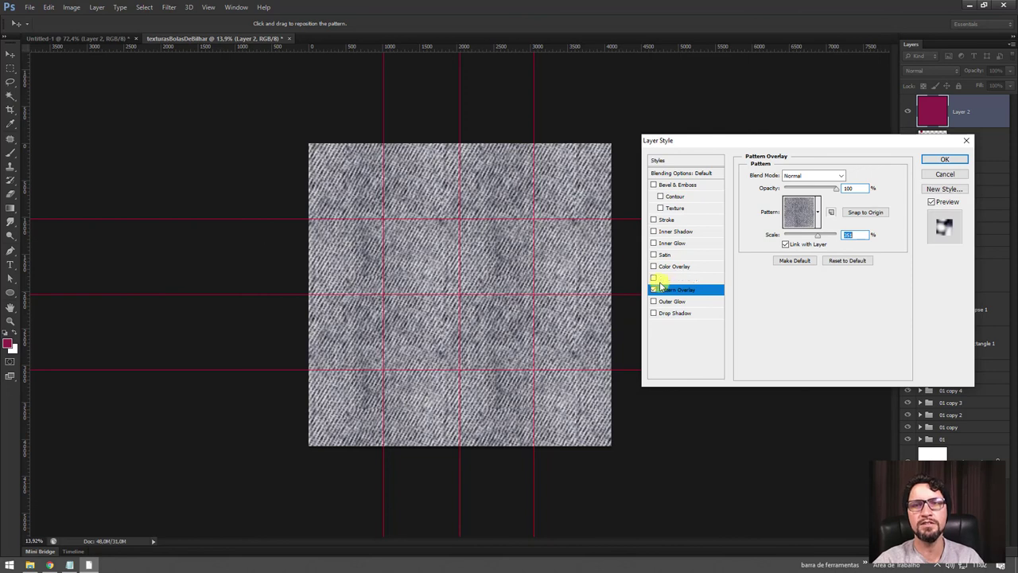
- Add a green Multiply Color Overlay to Layer 2 and apply the style
{"action": "left_click", "coordinate": [669, 267]}
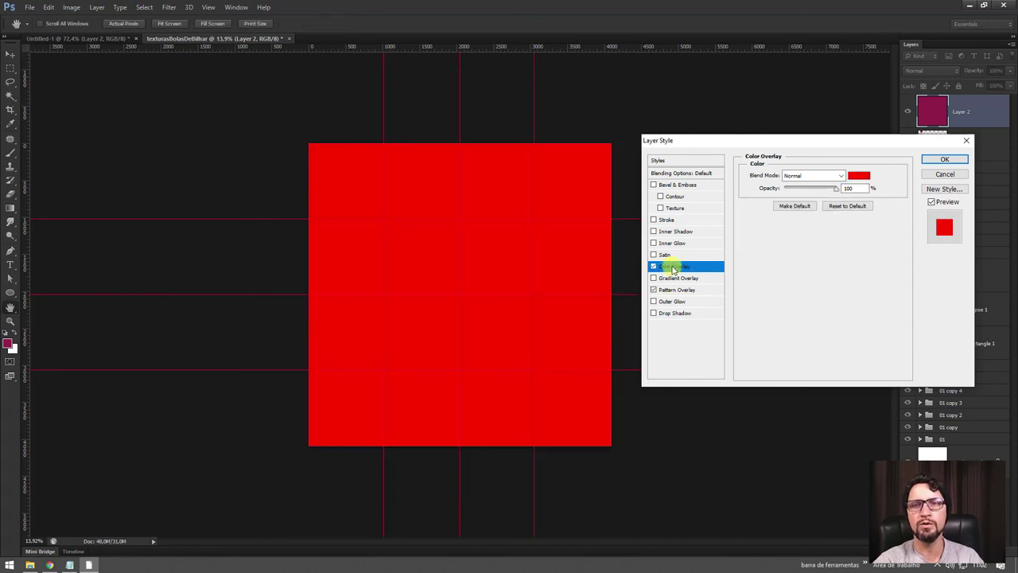
{"action": "left_click", "coordinate": [807, 175]}
{"action": "left_click", "coordinate": [809, 176]}
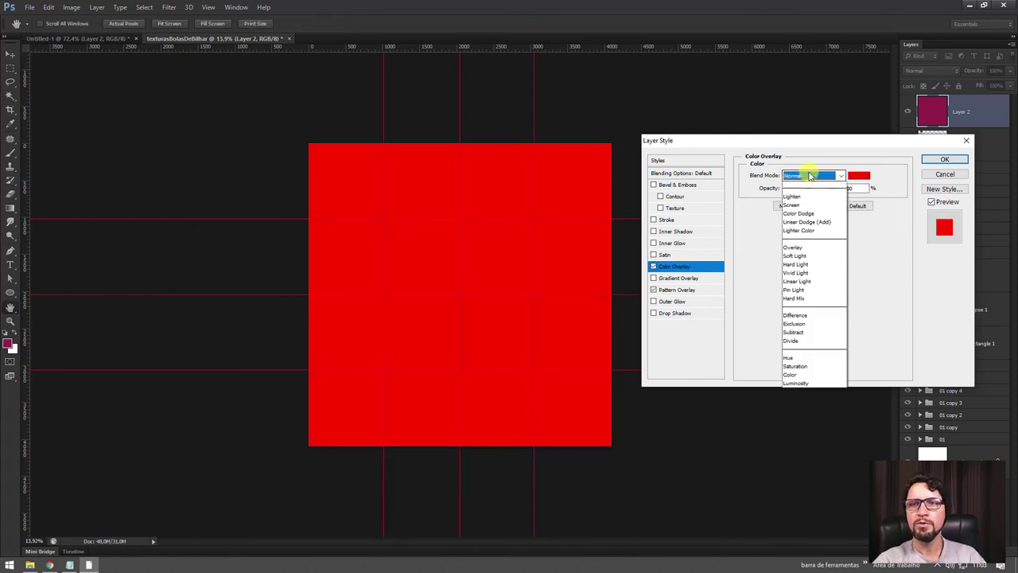
{"action": "left_click", "coordinate": [803, 223]}
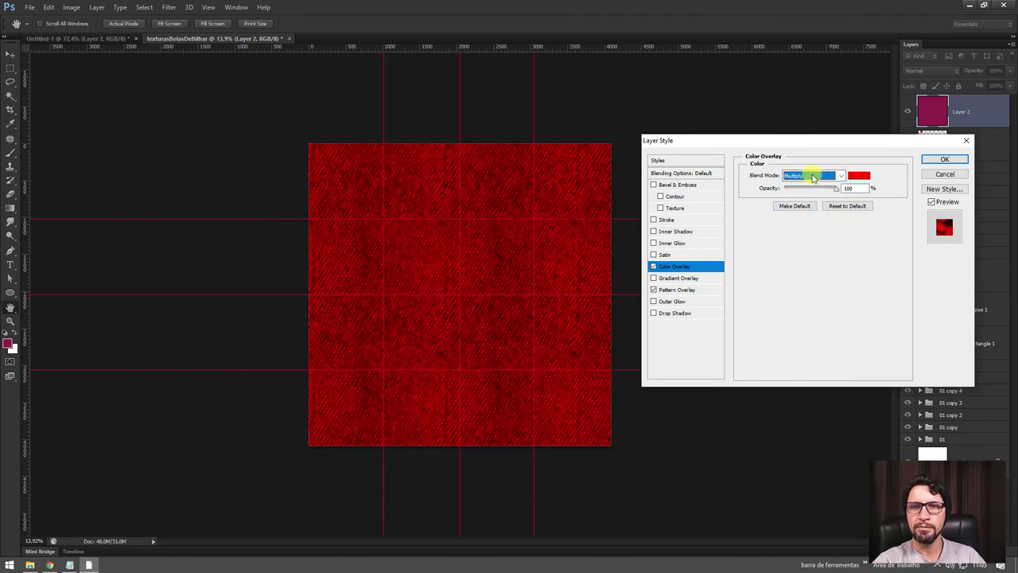
{"action": "left_click", "coordinate": [859, 175]}
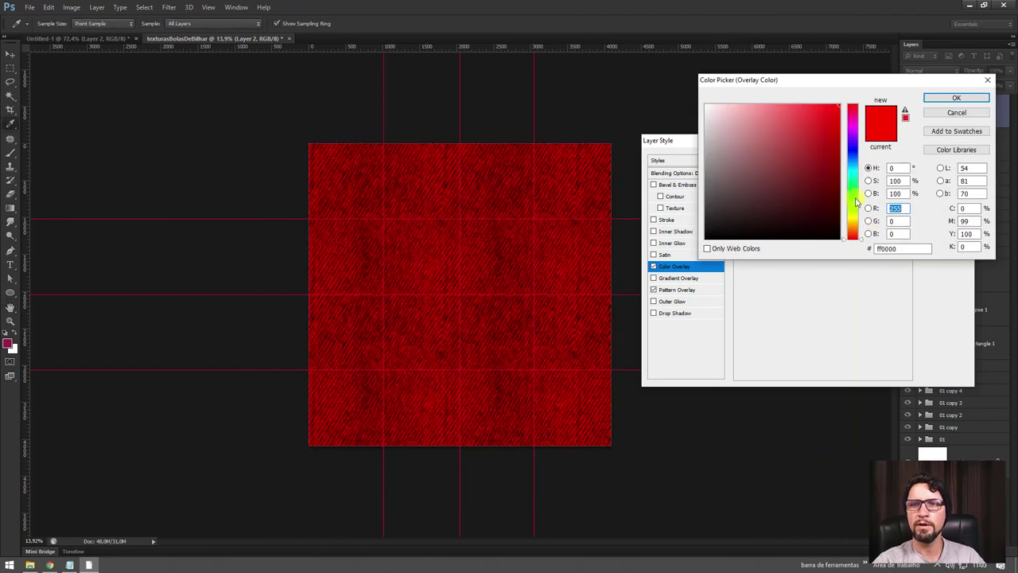
{"action": "left_click", "coordinate": [853, 201]}
{"action": "left_click_drag", "start_coordinate": [820, 173], "coordinate": [816, 143]}
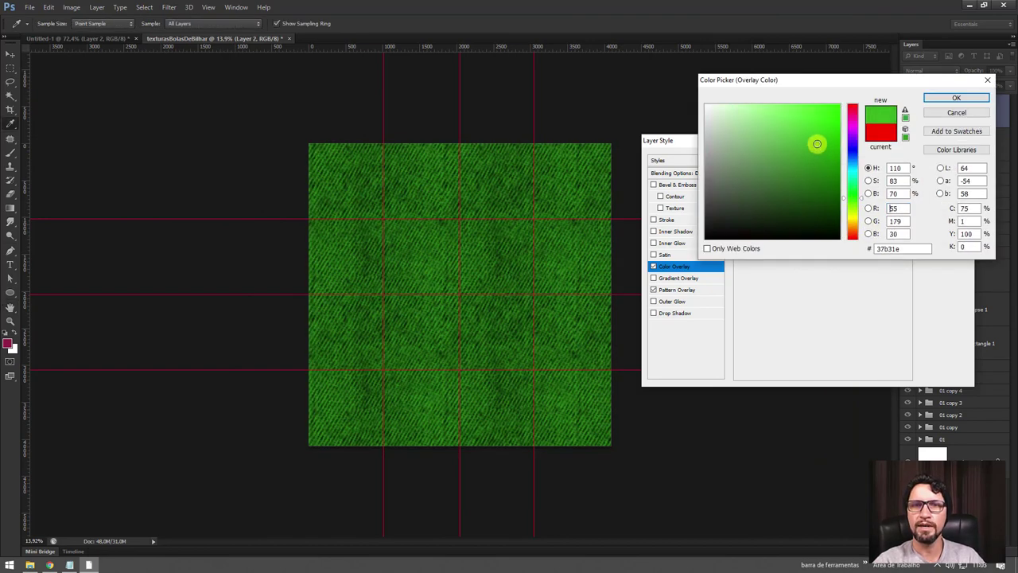
{"action": "left_click", "coordinate": [954, 98]}
{"action": "left_click", "coordinate": [943, 156]}
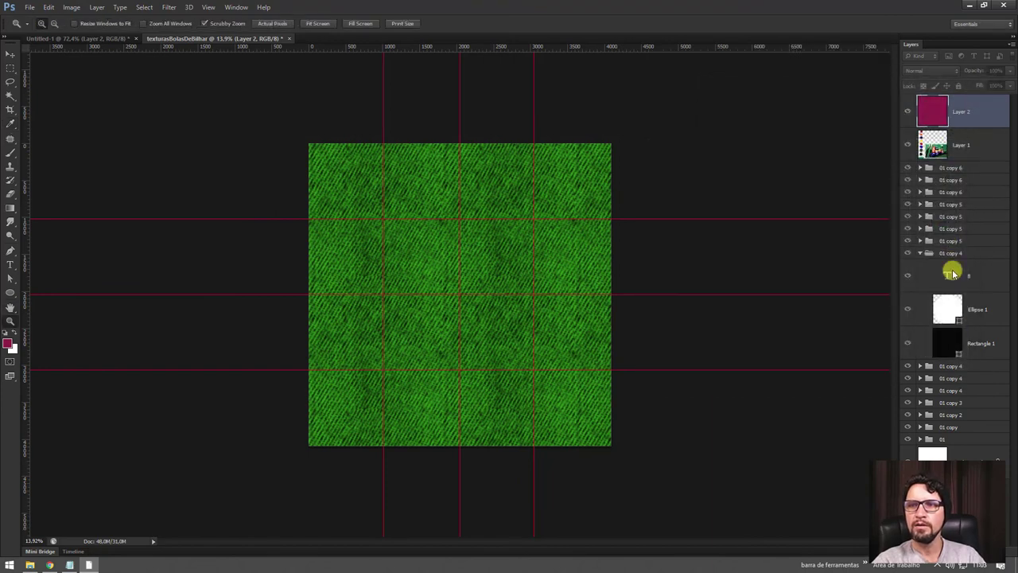
- Move the pool reference image layer above Layer 2 and reposition it on the canvas
{"action": "left_click_drag", "start_coordinate": [932, 170], "coordinate": [931, 108]}
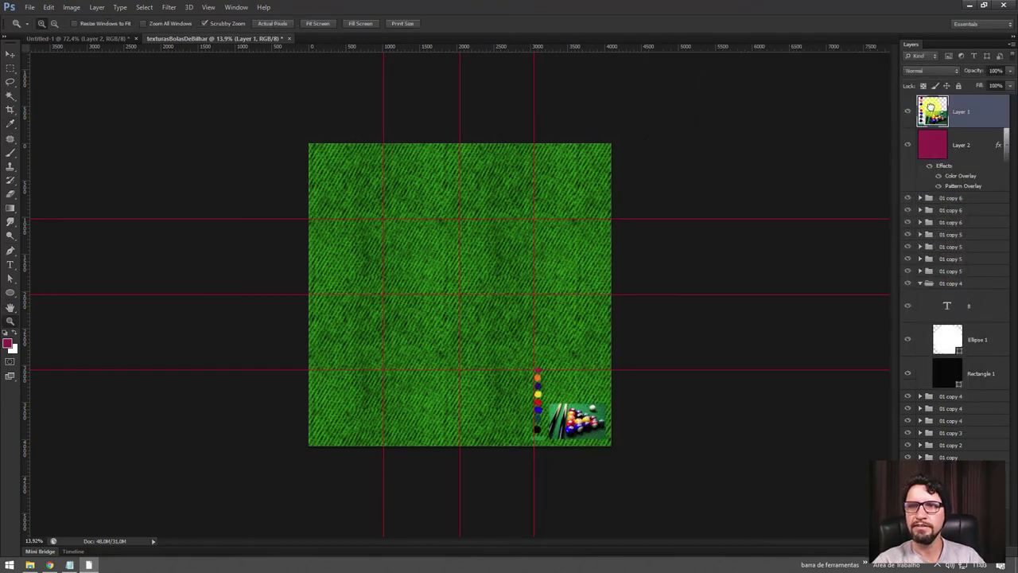
{"action": "mouse_move", "coordinate": [575, 413]}
{"action": "left_mouse_down"}
{"action": "mouse_move", "coordinate": [594, 442]}
{"action": "mouse_move", "coordinate": [700, 442]}
{"action": "left_mouse_up"}
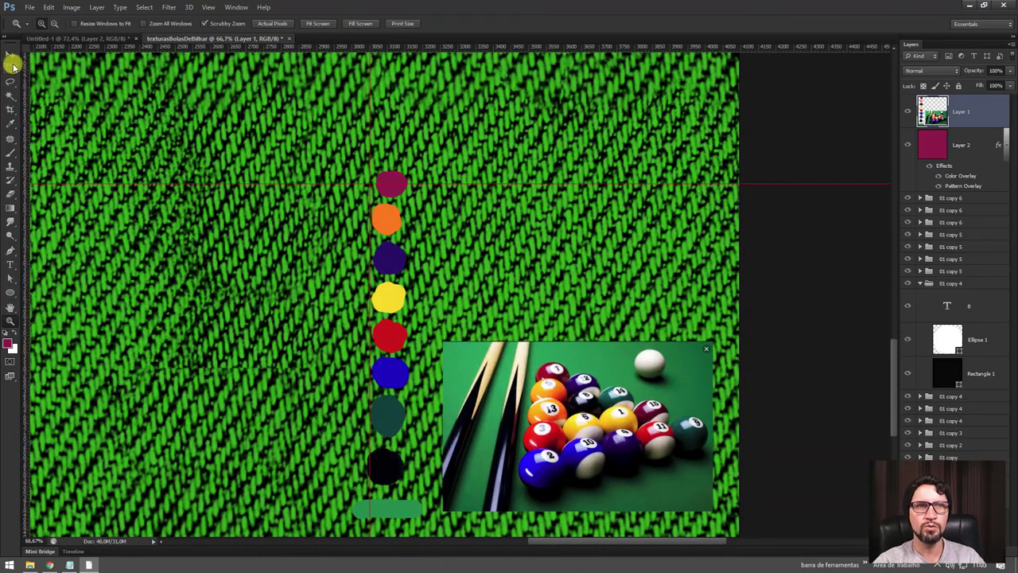
{"action": "left_click", "coordinate": [11, 54]}
{"action": "left_click_drag", "start_coordinate": [446, 291], "coordinate": [291, 98]}
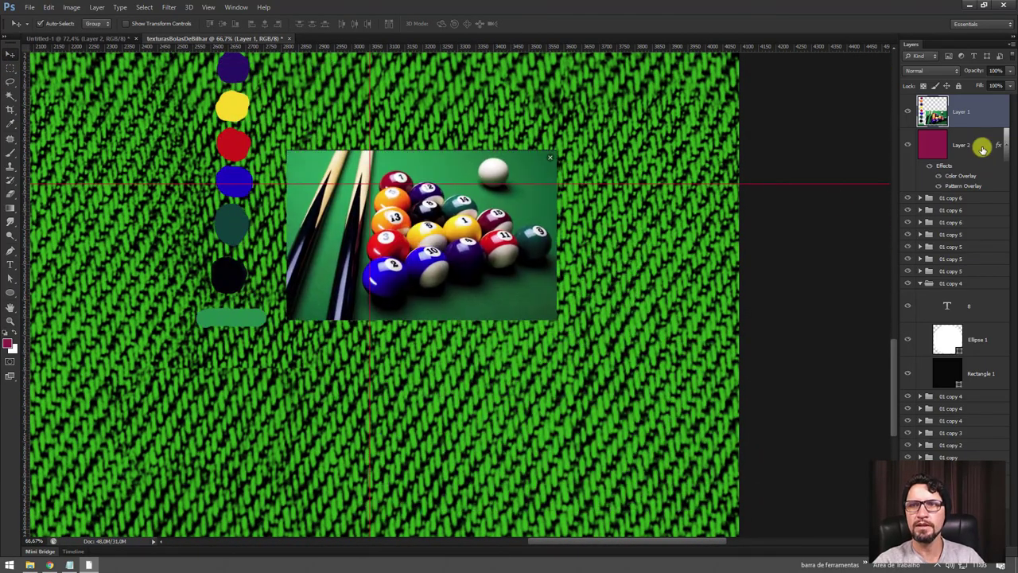
- Change the overlay colour to a slightly darker green sampled from the pool table
{"action": "double_click", "coordinate": [967, 177]}
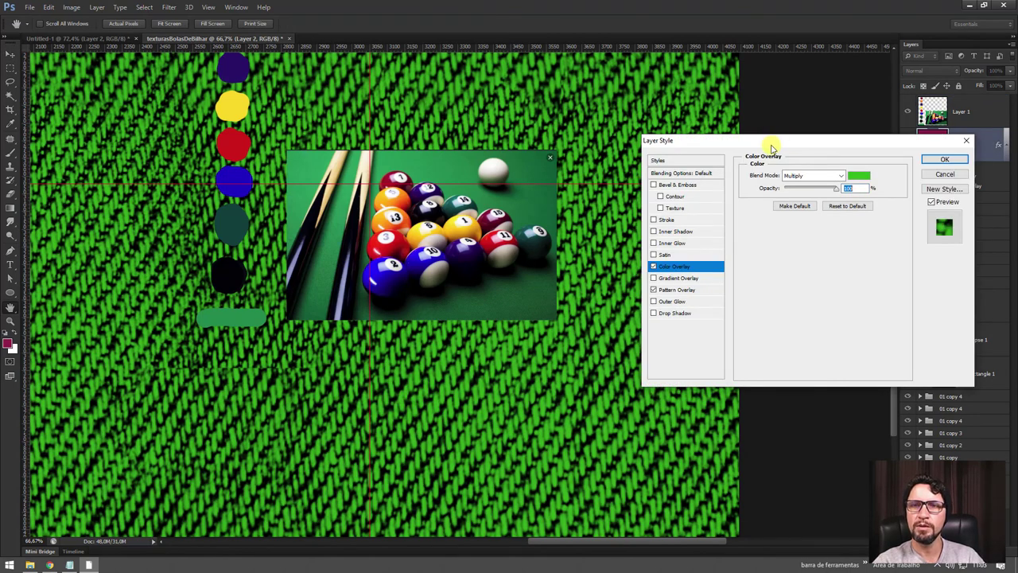
{"action": "left_click_drag", "start_coordinate": [775, 142], "coordinate": [792, 139]}
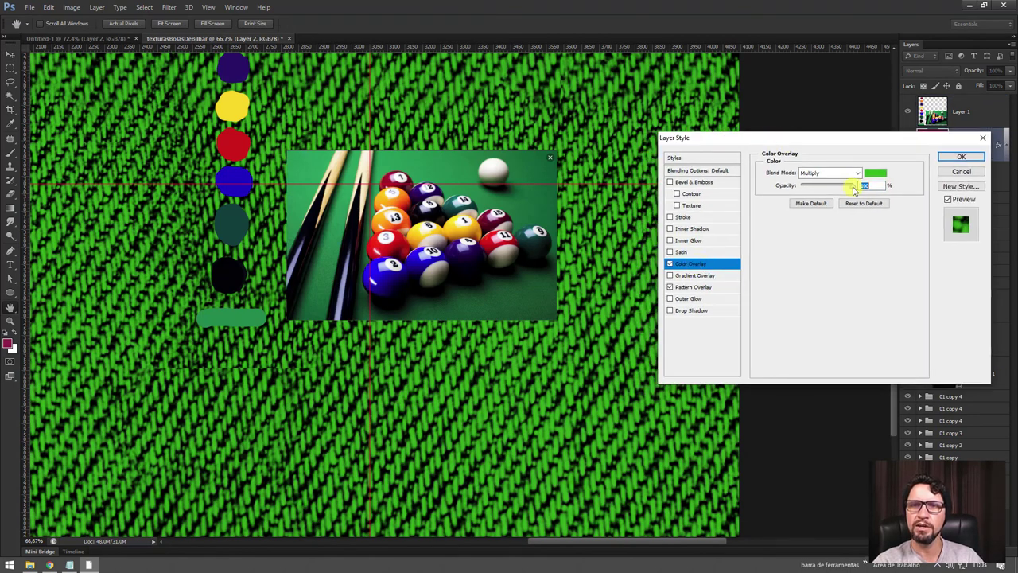
{"action": "left_click", "coordinate": [875, 173]}
{"action": "mouse_move", "coordinate": [813, 164]}
{"action": "left_mouse_down"}
{"action": "mouse_move", "coordinate": [813, 198]}
{"action": "mouse_move", "coordinate": [817, 181]}
{"action": "left_mouse_up"}
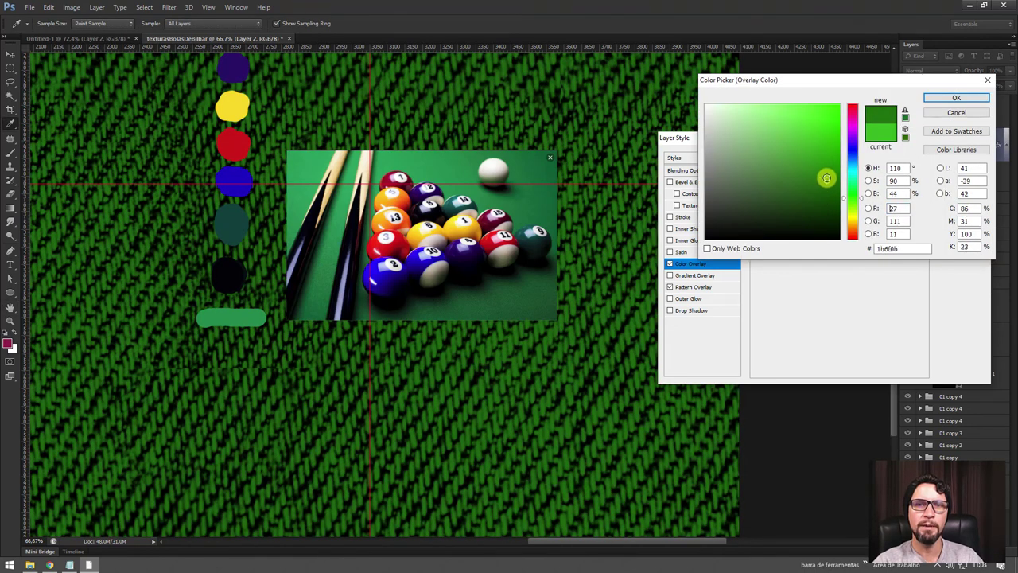
{"action": "left_click", "coordinate": [527, 306]}
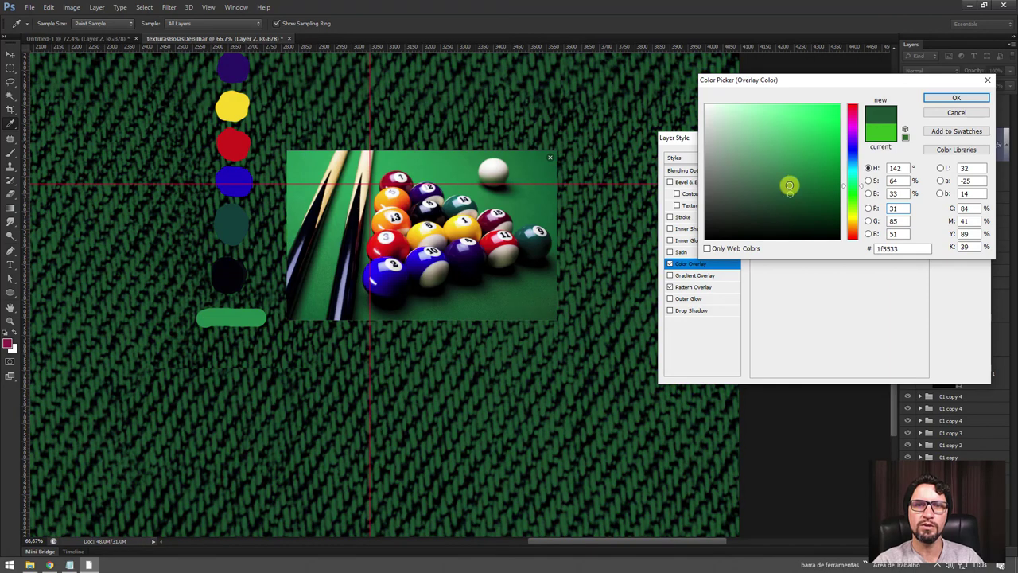
{"action": "left_click_drag", "start_coordinate": [785, 199], "coordinate": [790, 201]}
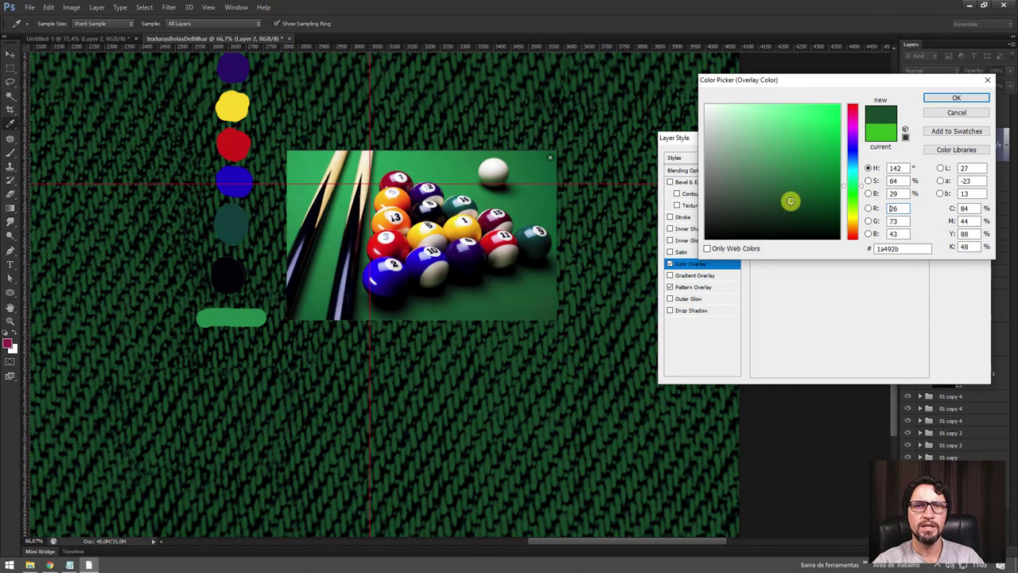
{"action": "left_click", "coordinate": [955, 97]}
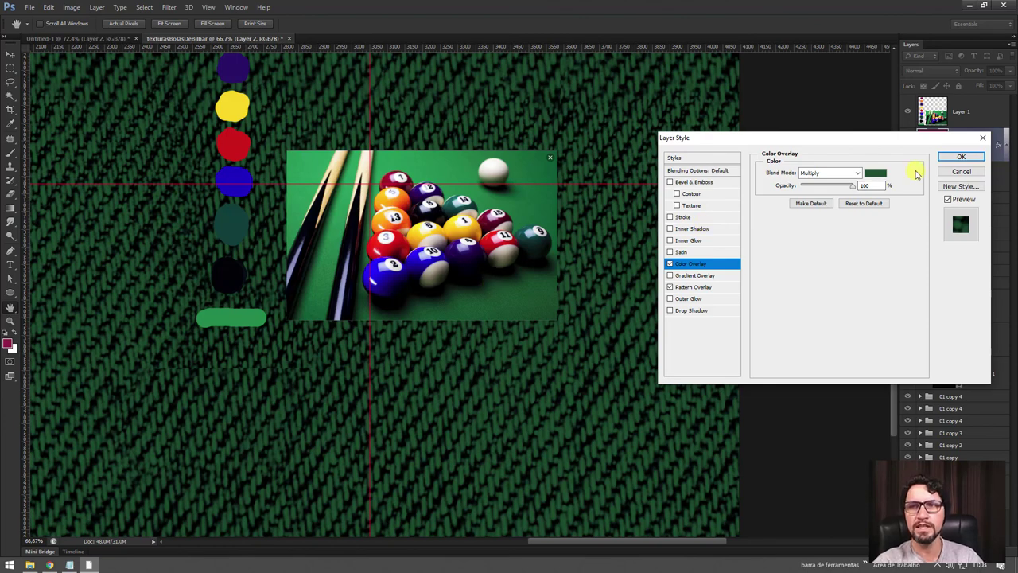
{"action": "left_click", "coordinate": [965, 157]}
- Zoom out, hide the guides, and delete the pool reference image layer
{"action": "key", "text": "z"}
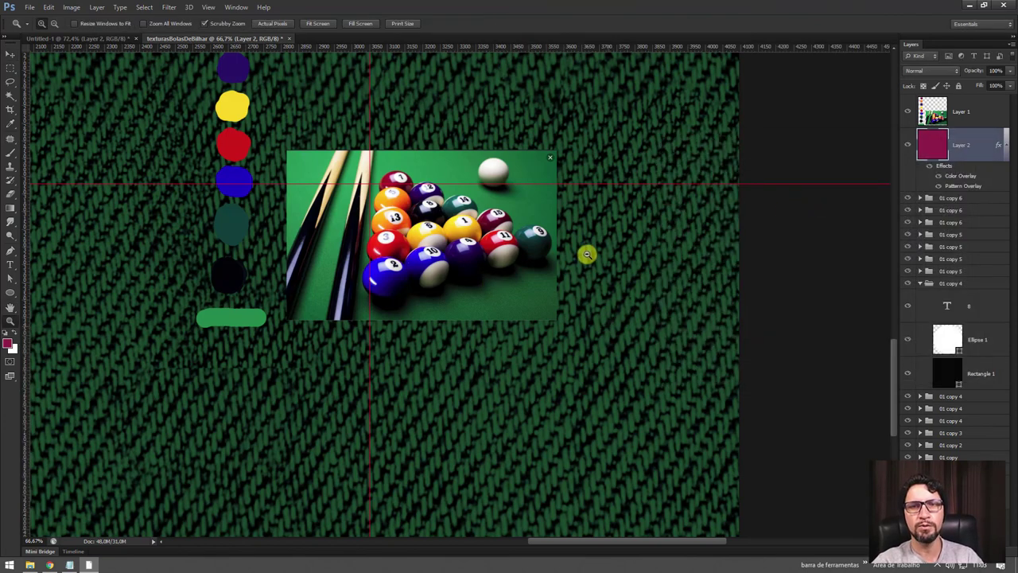
{"action": "scroll", "coordinate": [612, 315], "scroll_direction": "down", "scroll_amount": 1}
{"action": "scroll", "coordinate": [612, 315], "scroll_direction": "down", "scroll_amount": 5}
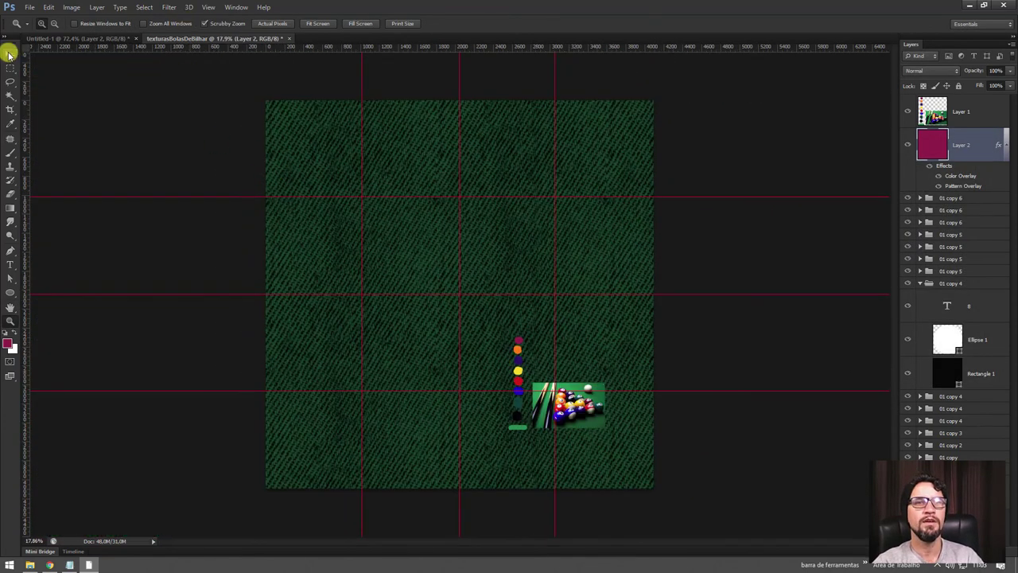
{"action": "left_click", "coordinate": [10, 53]}
{"action": "key", "text": "ctrl+semicolon"}
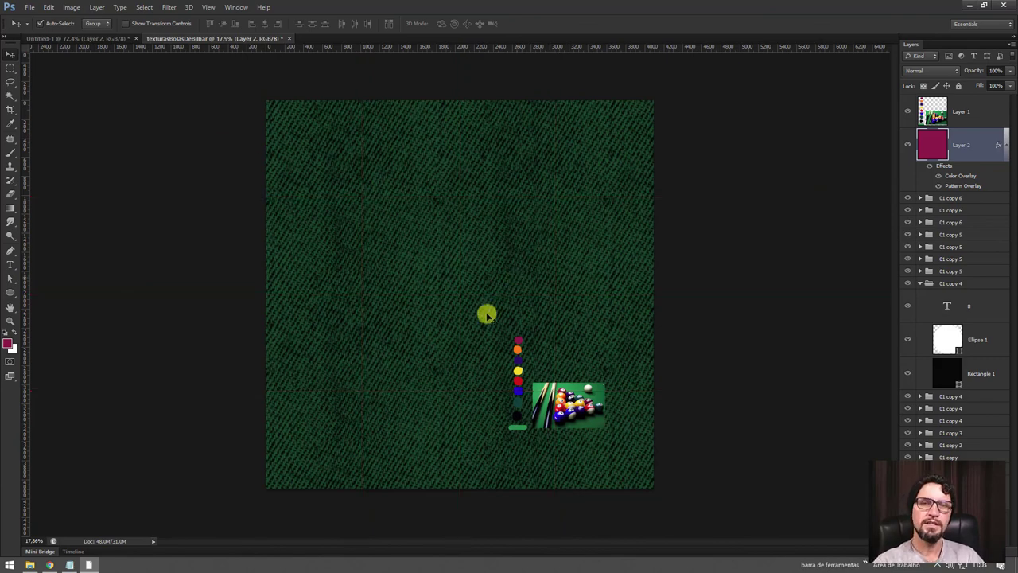
{"action": "left_click_drag", "start_coordinate": [572, 401], "coordinate": [503, 262]}
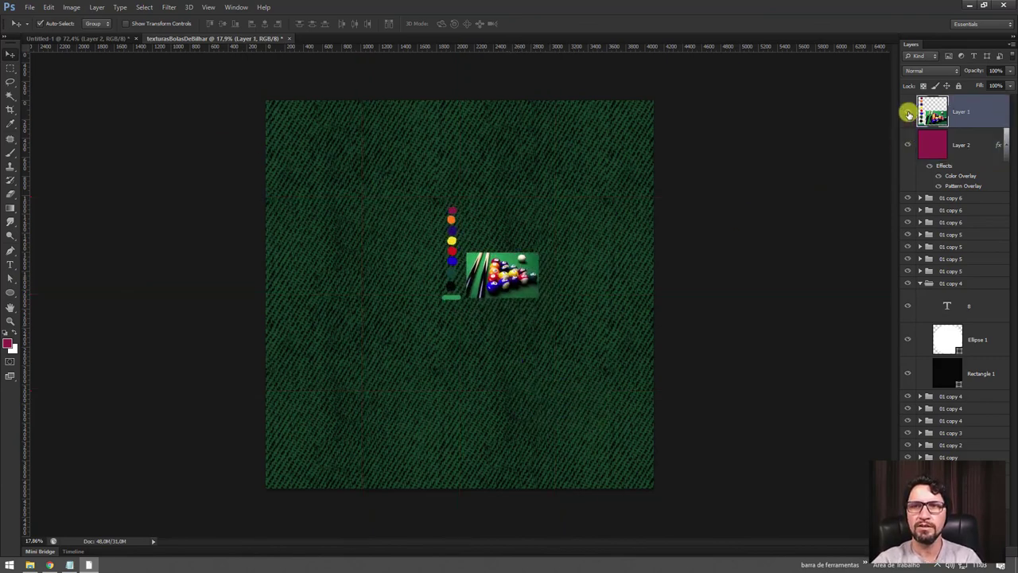
{"action": "key", "text": "Delete"}
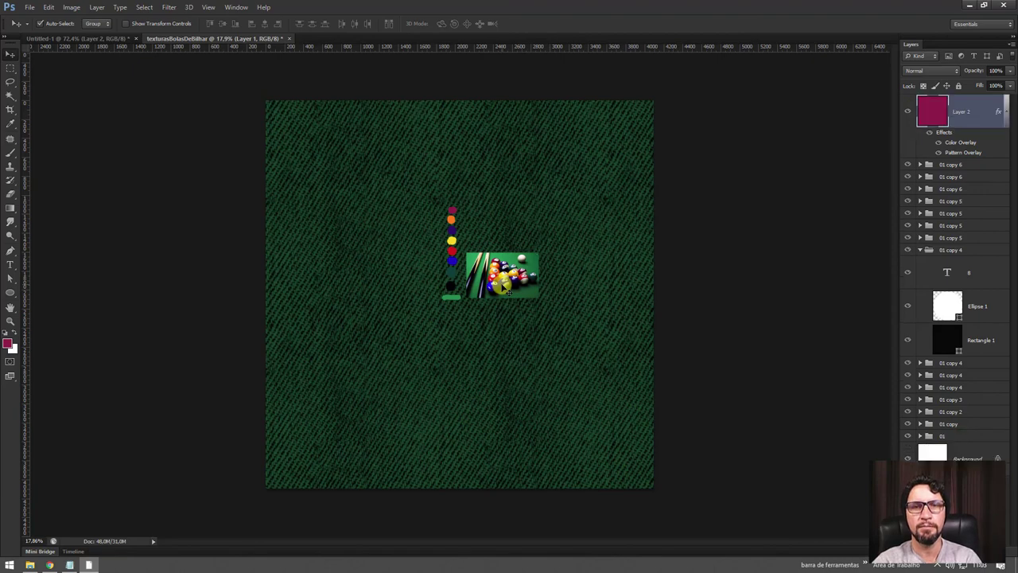
- Convert the green fabric Layer 2 into a smart object and toggle its visibility
{"action": "left_click", "coordinate": [1006, 115]}
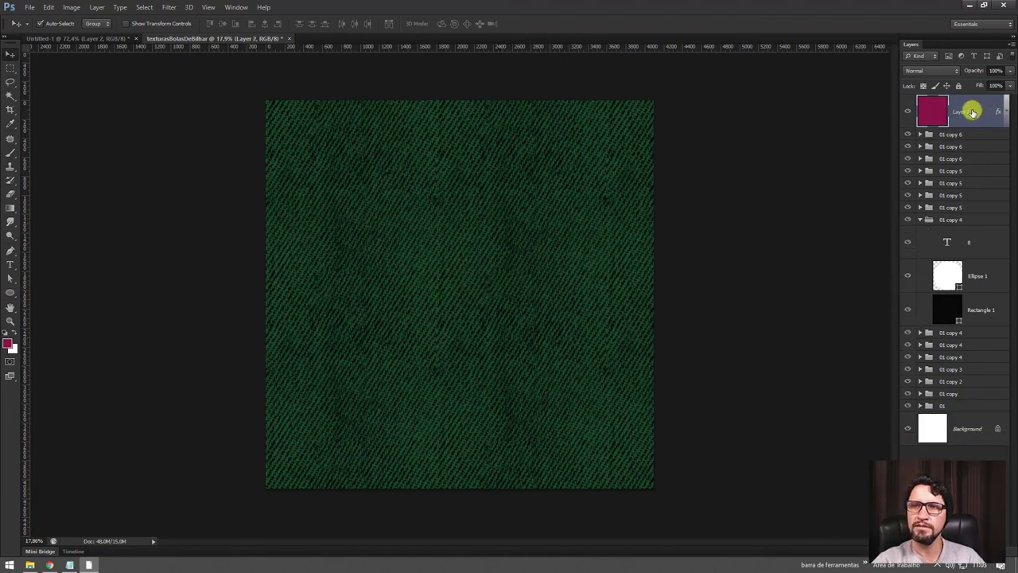
{"action": "right_click", "coordinate": [972, 112]}
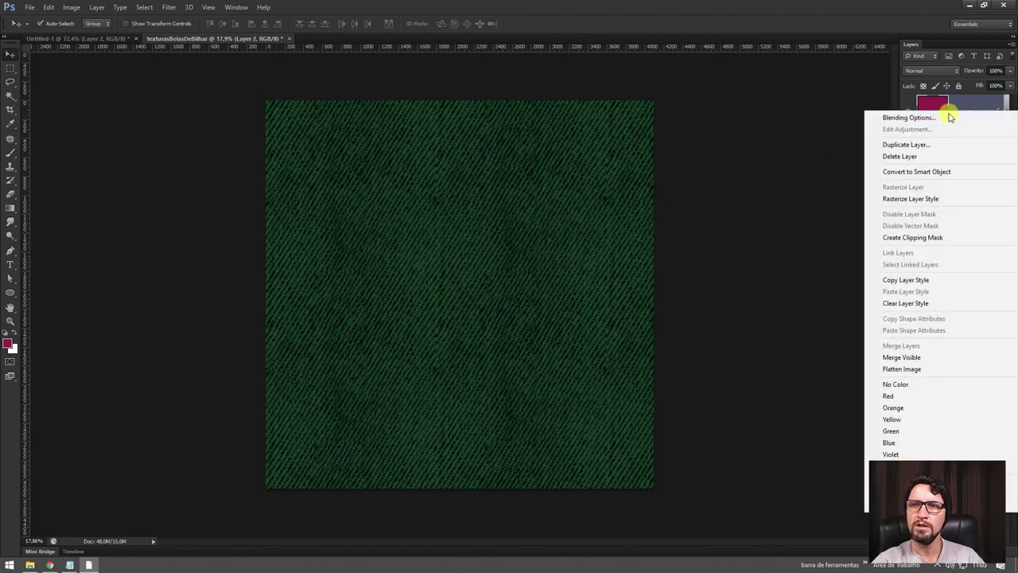
{"action": "left_click", "coordinate": [928, 173]}
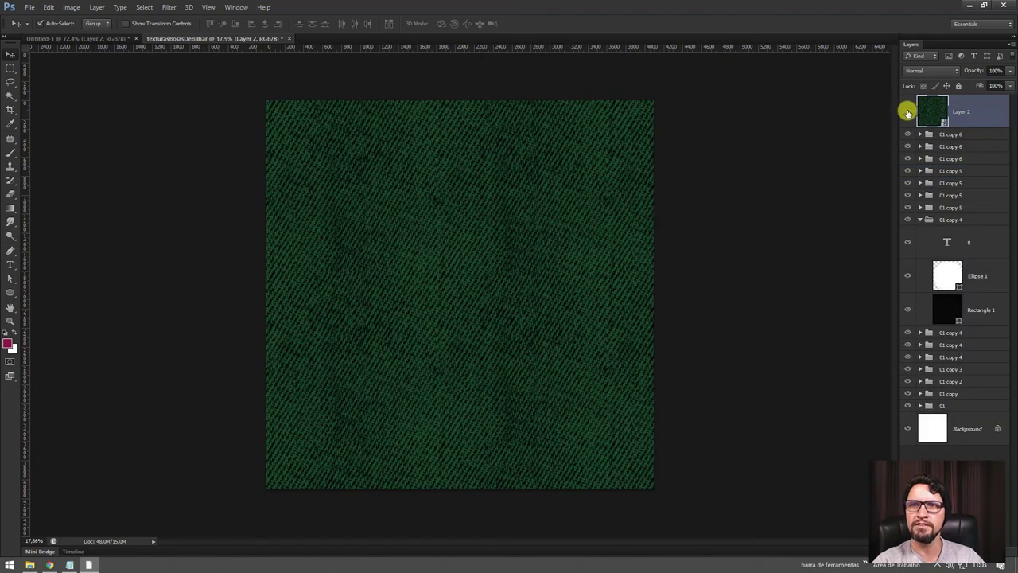
{"action": "left_click", "coordinate": [907, 113]}
{"action": "left_click", "coordinate": [907, 111]}
{"action": "left_click", "coordinate": [907, 111]}
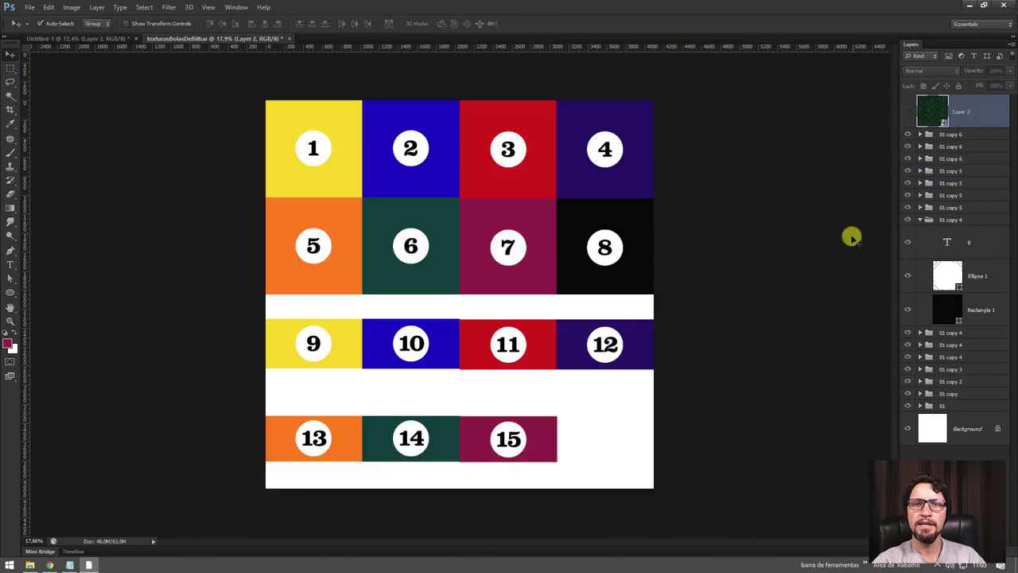